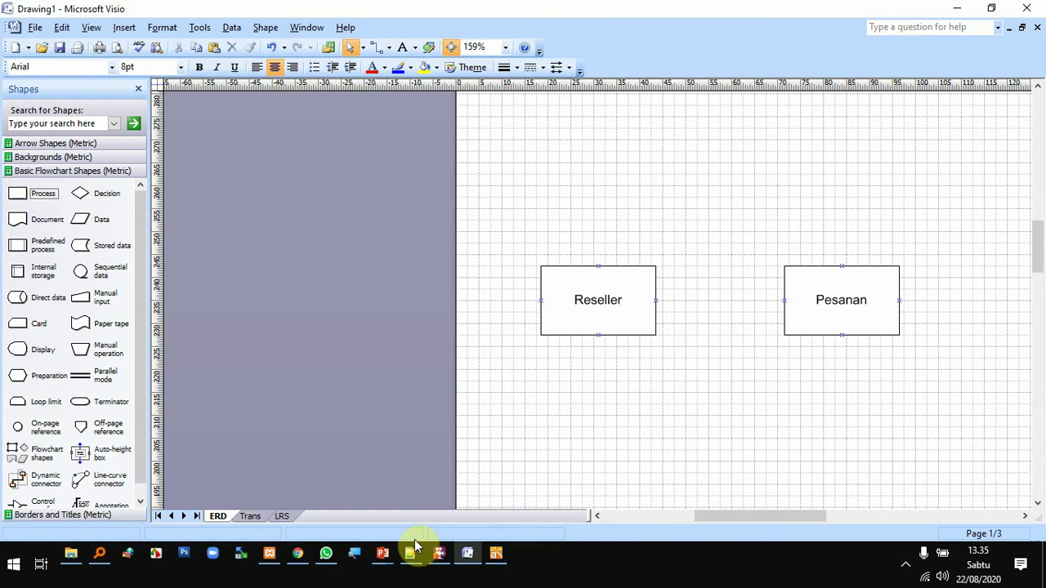
Switch to the Pertemuan 2 presentation in PowerPoint and review the slide listing the four normalised tables
{"action": "mouse_move", "coordinate": [381, 553]}
{"action": "left_click", "coordinate": [335, 491]}
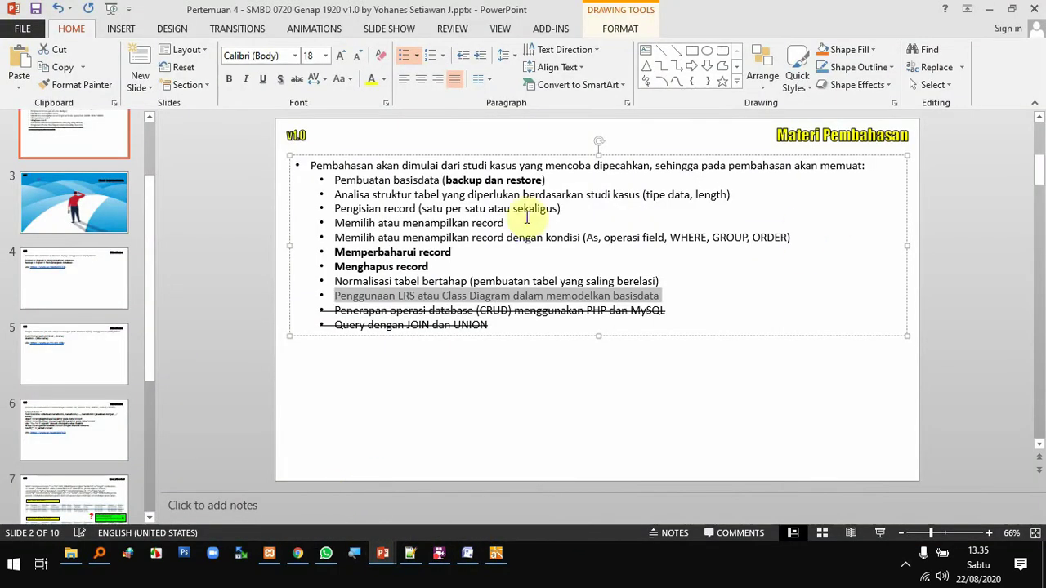
{"action": "mouse_move", "coordinate": [383, 553]}
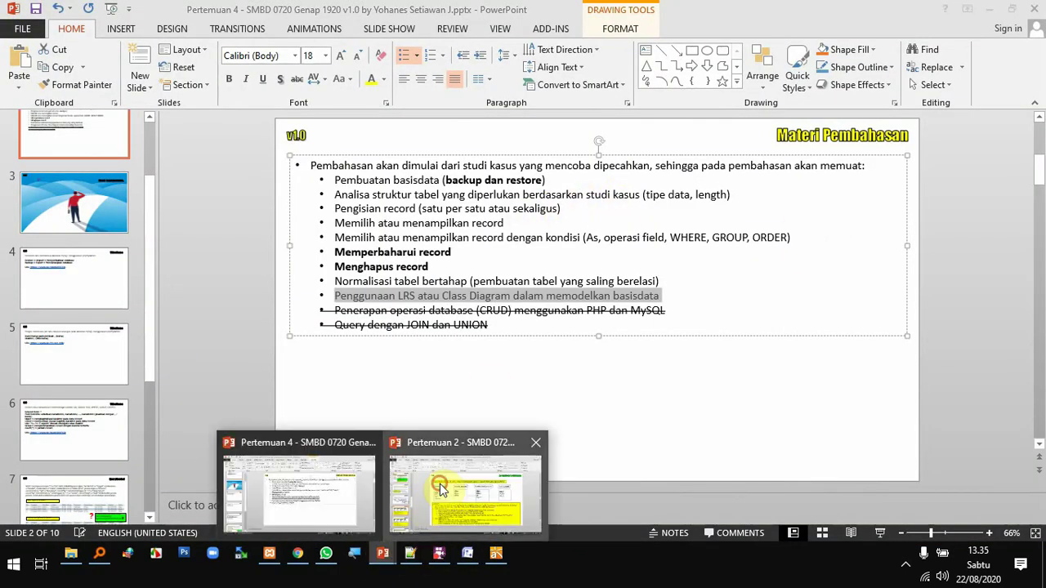
{"action": "left_click", "coordinate": [440, 488]}
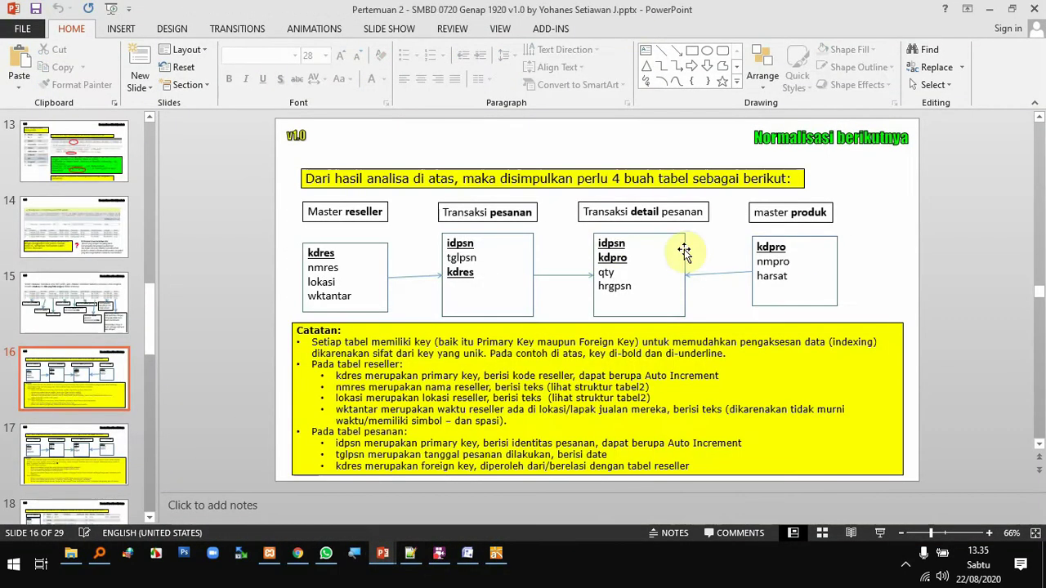
Return to the Visio drawing, place a copy of the Pesanan box below the original and label it Produk
{"action": "left_click", "coordinate": [463, 564]}
{"action": "left_click_drag", "start_coordinate": [879, 335], "coordinate": [887, 495]}
{"action": "scroll", "coordinate": [890, 375], "scroll_direction": "down", "scroll_amount": 3}
{"action": "scroll", "coordinate": [891, 374], "scroll_direction": "up", "scroll_amount": 3}
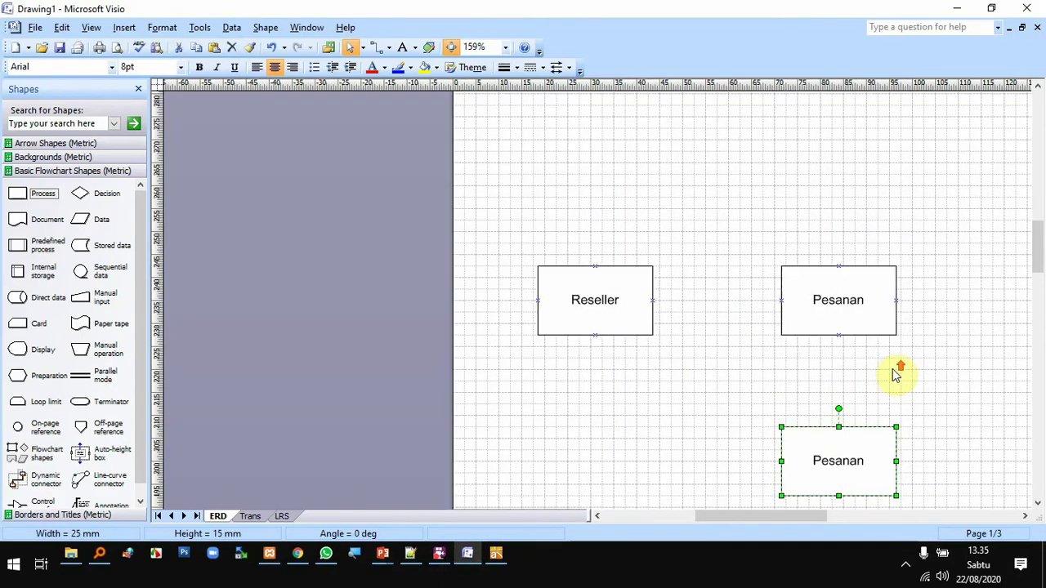
{"action": "double_click", "coordinate": [858, 464]}
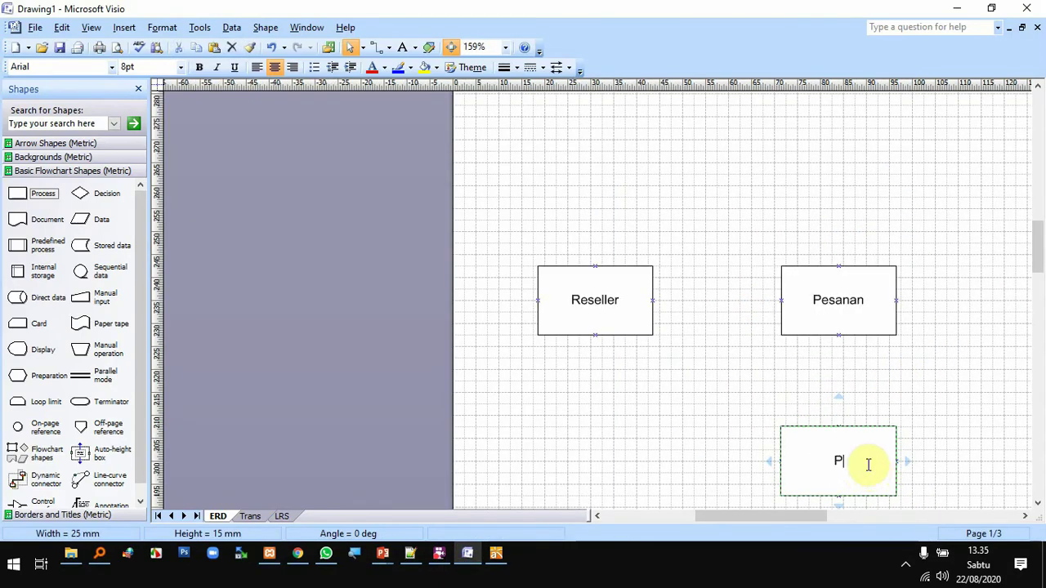
{"action": "left_click", "coordinate": [729, 402]}
Add a Decision diamond labelled "buat" between Reseller and Pesanan, moving the two boxes outward to make room
{"action": "left_click_drag", "start_coordinate": [86, 198], "coordinate": [717, 302]}
{"action": "left_click_drag", "start_coordinate": [599, 300], "coordinate": [526, 301]}
{"action": "left_click_drag", "start_coordinate": [835, 299], "coordinate": [907, 307]}
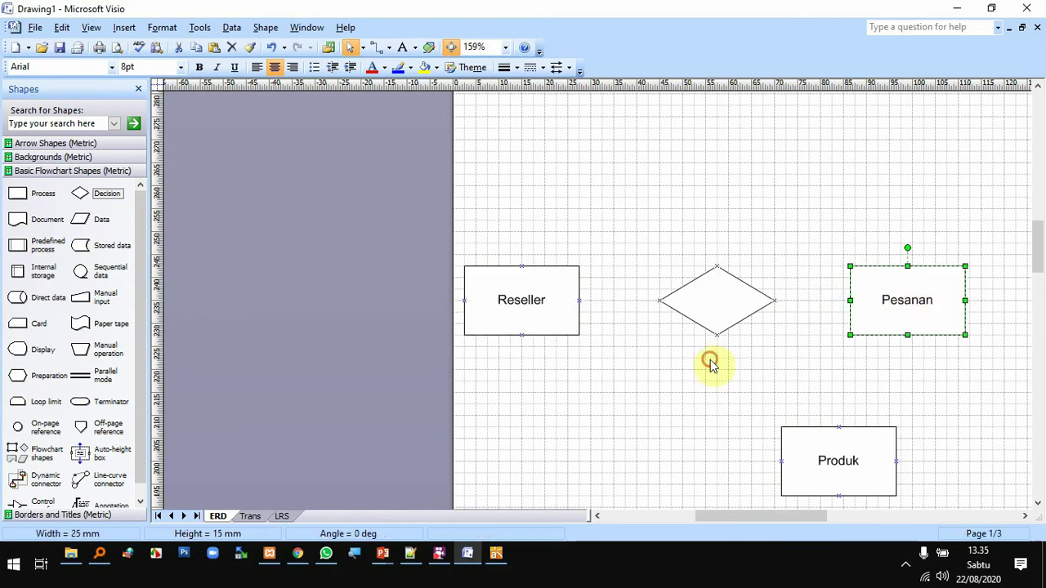
{"action": "double_click", "coordinate": [716, 298]}
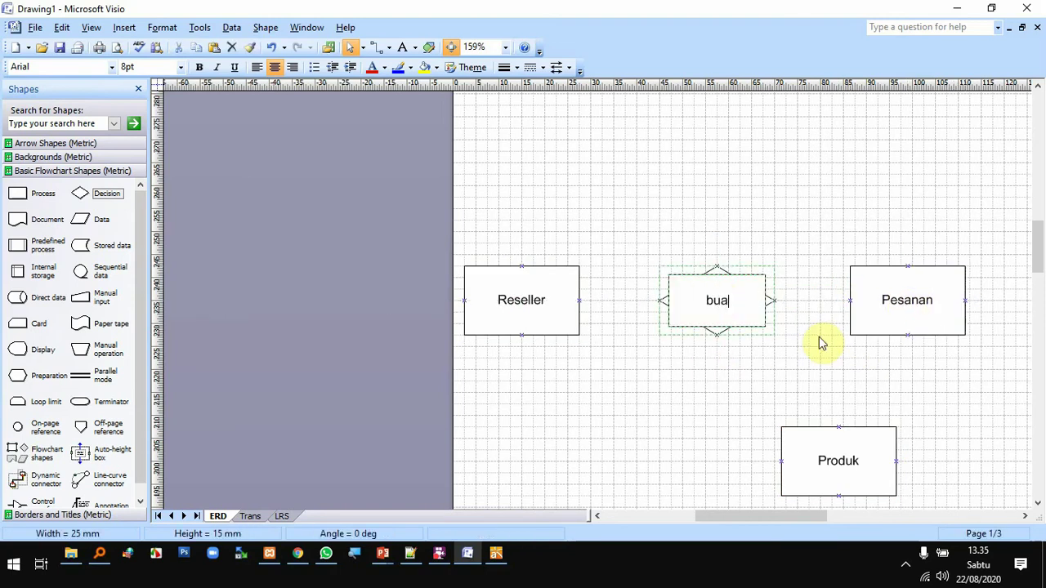
{"action": "left_click", "coordinate": [720, 373]}
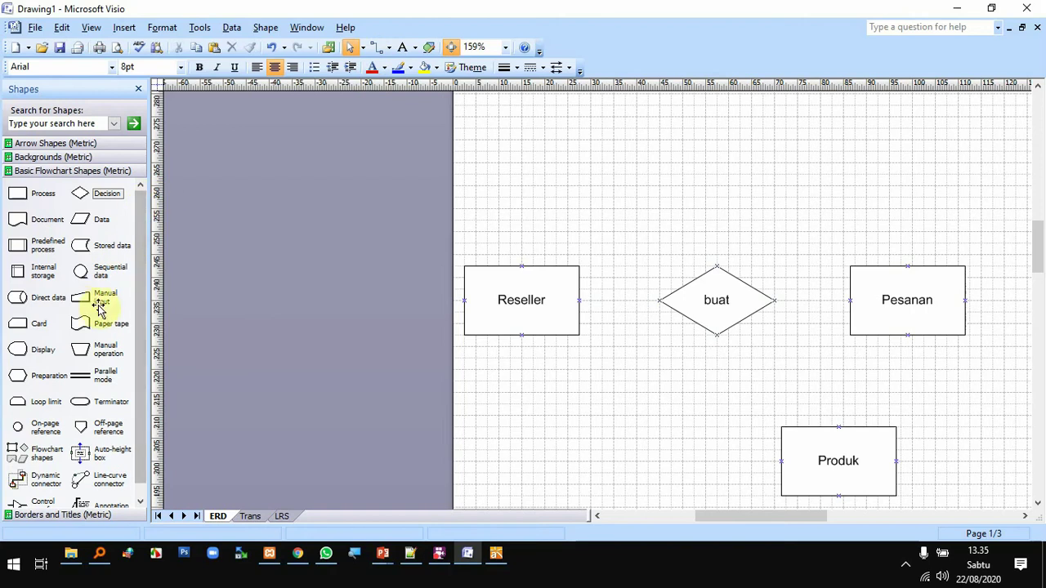
Draw connectors from Reseller to the buat diamond and from the diamond to Pesanan
{"action": "left_click", "coordinate": [378, 48]}
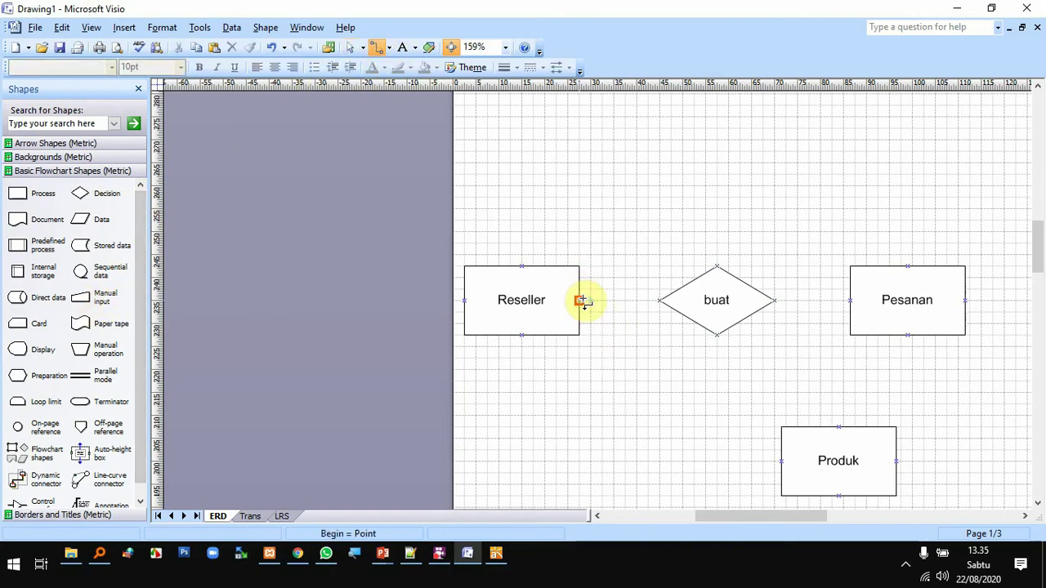
{"action": "left_click_drag", "start_coordinate": [578, 300], "coordinate": [659, 300]}
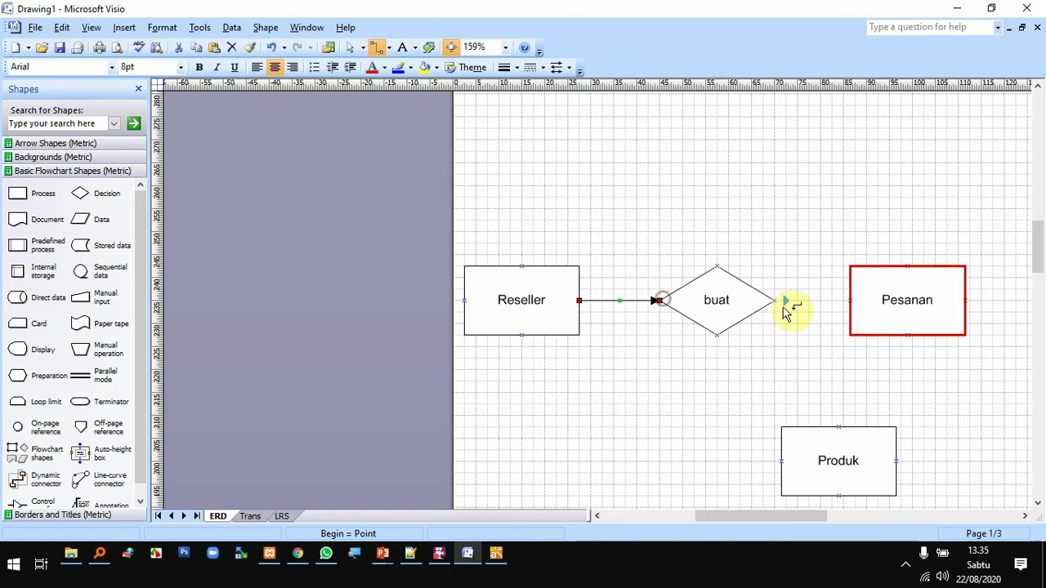
{"action": "left_click_drag", "start_coordinate": [771, 300], "coordinate": [851, 302]}
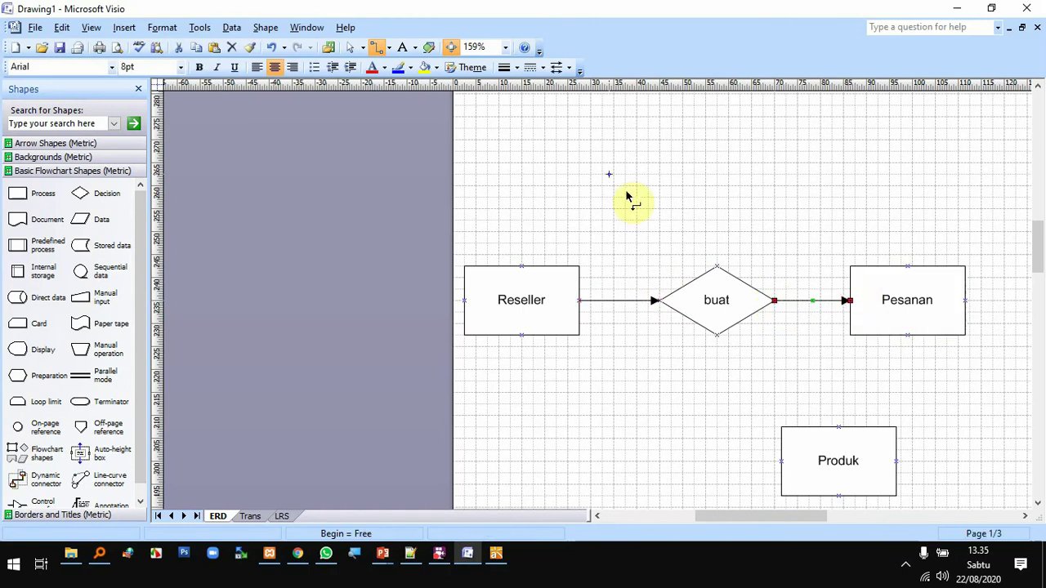
Set the line end of both connectors beside the buat diamond to "00: None" to remove their arrowheads
{"action": "left_click", "coordinate": [357, 47]}
{"action": "left_click_drag", "start_coordinate": [521, 189], "coordinate": [906, 401]}
{"action": "right_click", "coordinate": [820, 303]}
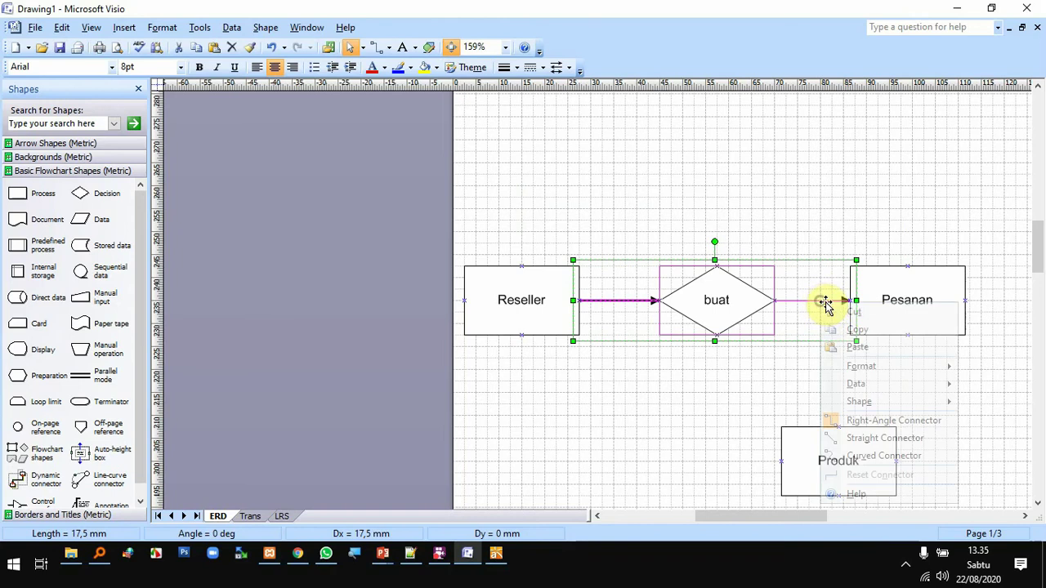
{"action": "mouse_move", "coordinate": [924, 385]}
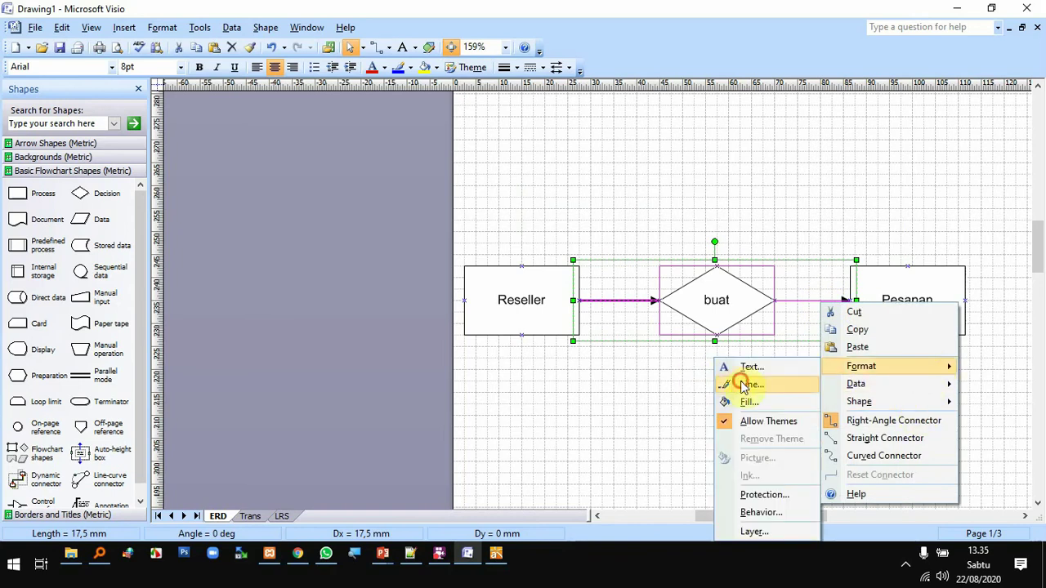
{"action": "left_click", "coordinate": [742, 381]}
{"action": "left_click", "coordinate": [680, 190]}
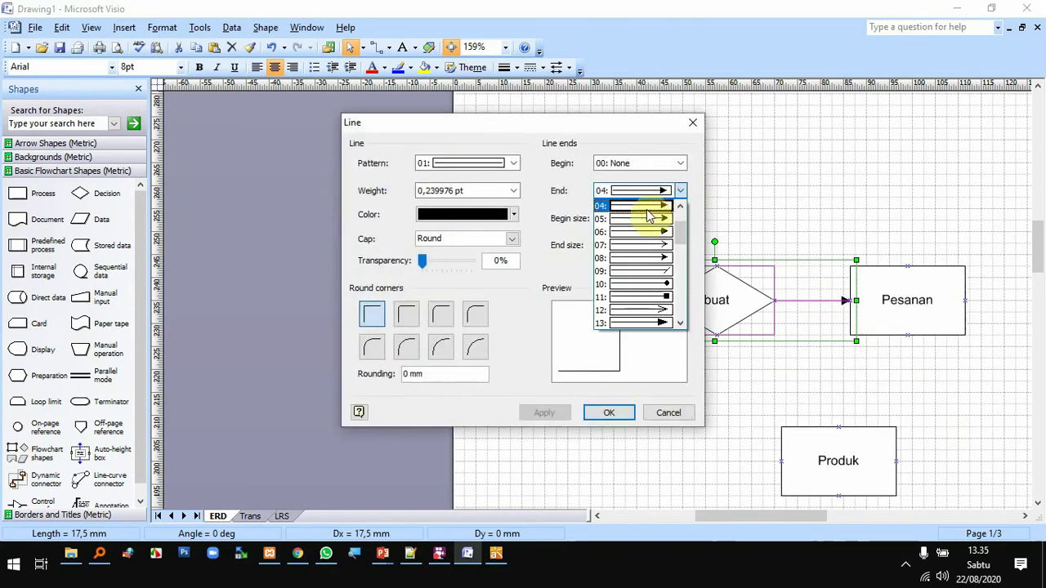
{"action": "left_click_drag", "start_coordinate": [682, 226], "coordinate": [670, 210]}
{"action": "left_click", "coordinate": [658, 206]}
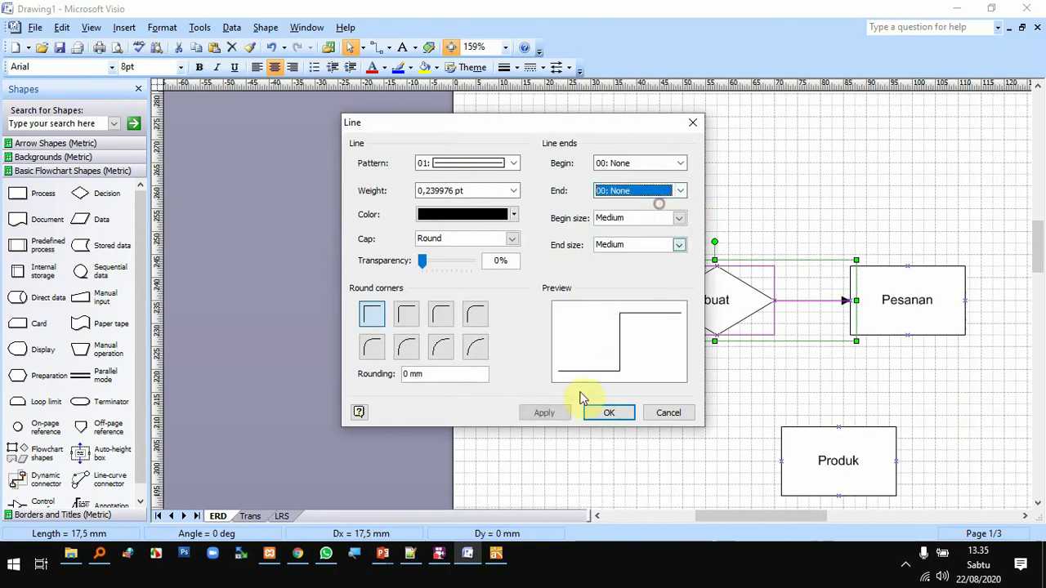
{"action": "left_click", "coordinate": [544, 413]}
{"action": "left_click", "coordinate": [609, 413]}
{"action": "left_click", "coordinate": [711, 416]}
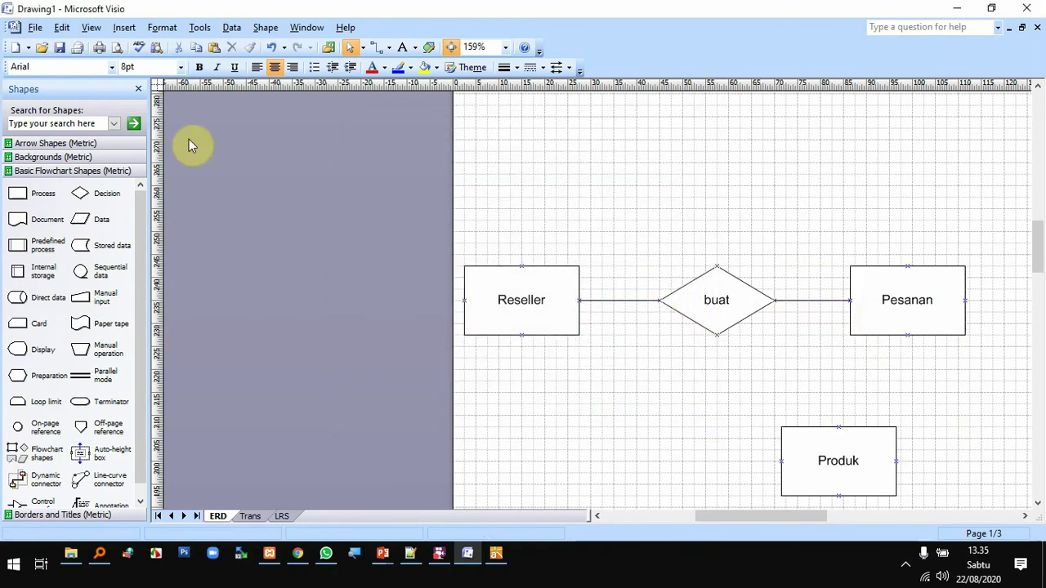
Add a text label "1", narrow it and place it above the connector next to Reseller
{"action": "left_click", "coordinate": [400, 48]}
{"action": "left_click", "coordinate": [611, 236]}
{"action": "type", "text": "1"}
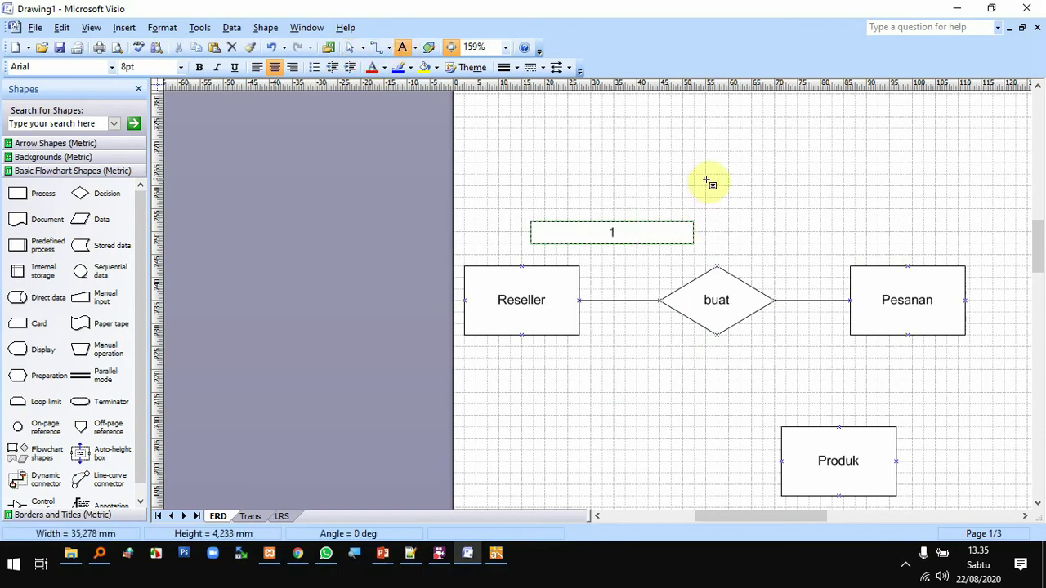
{"action": "left_click", "coordinate": [349, 48]}
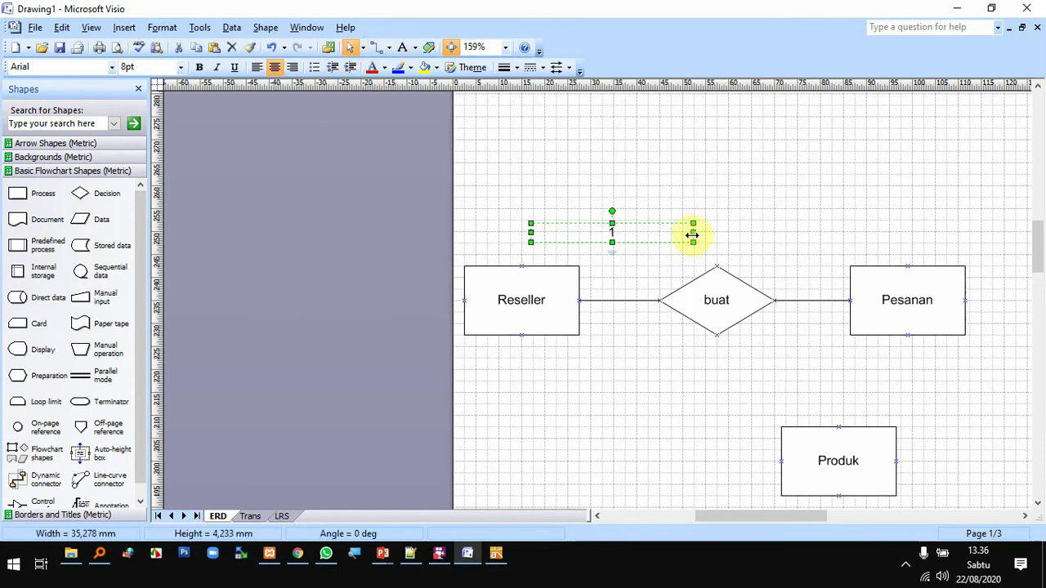
{"action": "left_click_drag", "start_coordinate": [692, 236], "coordinate": [605, 279]}
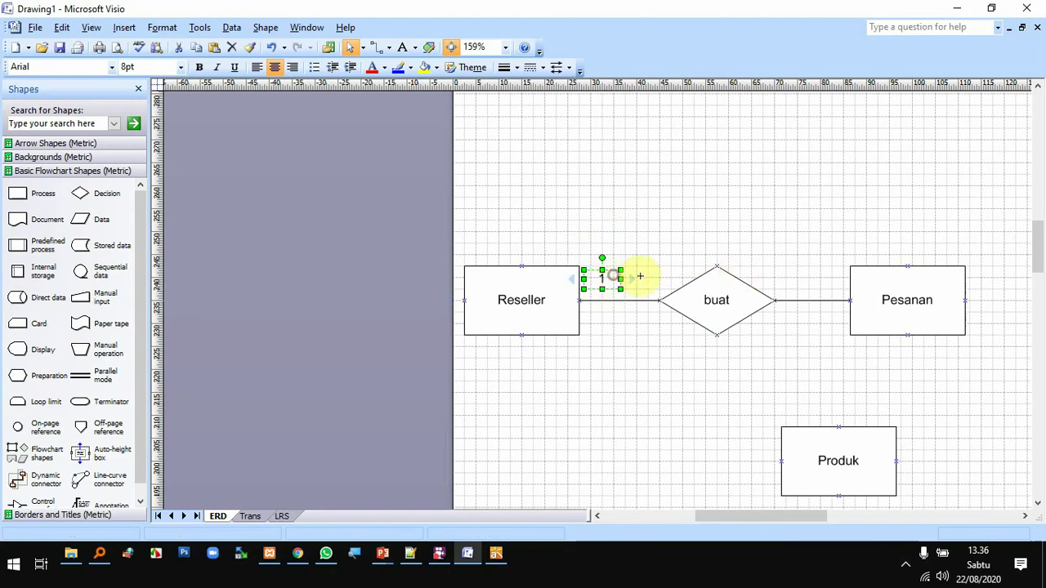
{"action": "left_click_drag", "start_coordinate": [640, 276], "coordinate": [664, 250]}
Copy the "1" label above the connector next to Pesanan and change the copy's text to "M"
{"action": "left_click_drag", "start_coordinate": [613, 276], "coordinate": [820, 286]}
{"action": "double_click", "coordinate": [818, 289]}
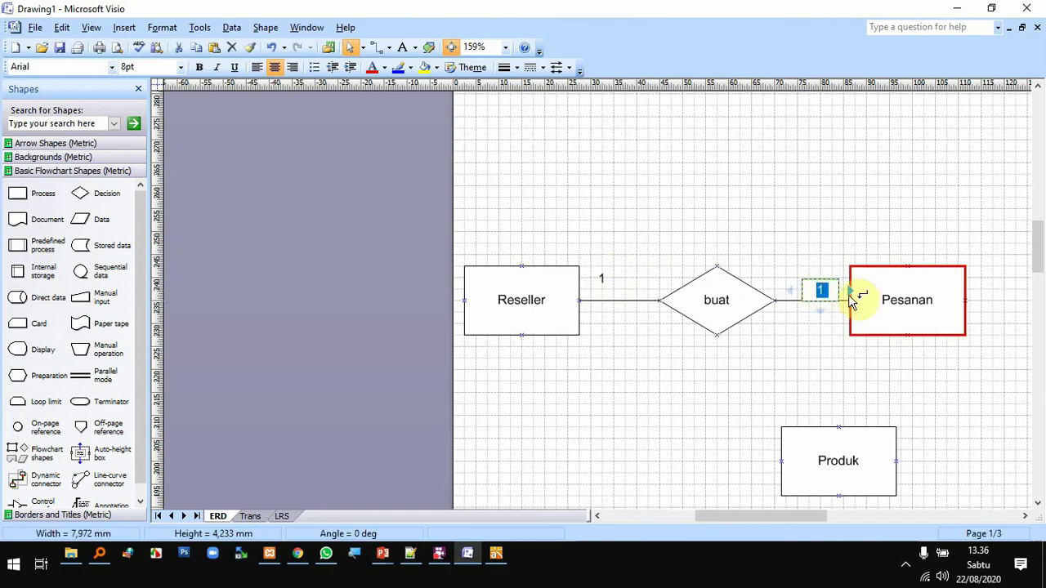
{"action": "type", "text": "M"}
{"action": "left_click", "coordinate": [803, 356]}
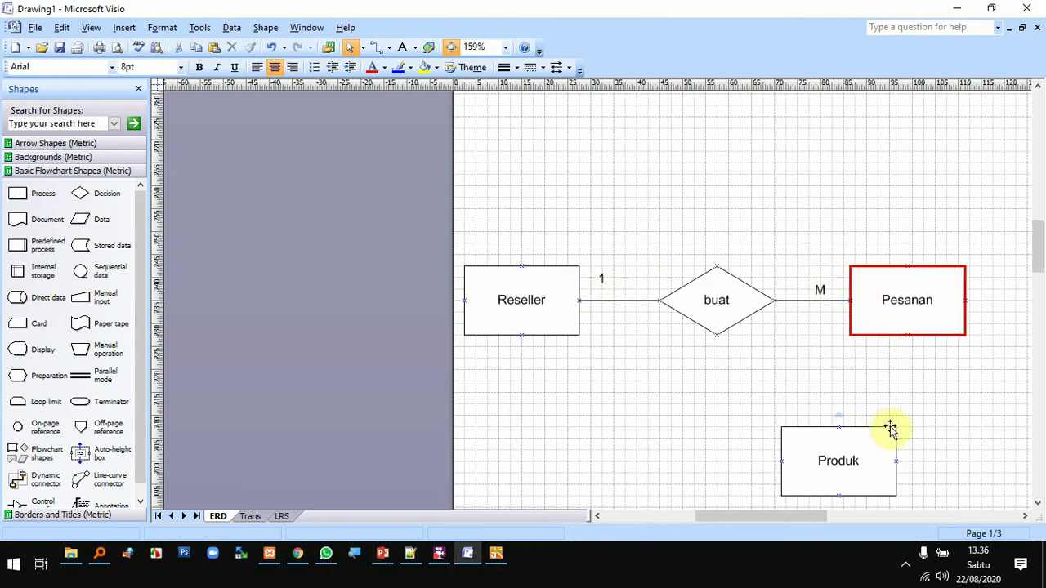
Move Produk in line with Pesanan on its far side and place a copy of the buat diamond between them
{"action": "left_click_drag", "start_coordinate": [790, 518], "coordinate": [825, 532]}
{"action": "left_click_drag", "start_coordinate": [612, 465], "coordinate": [988, 303]}
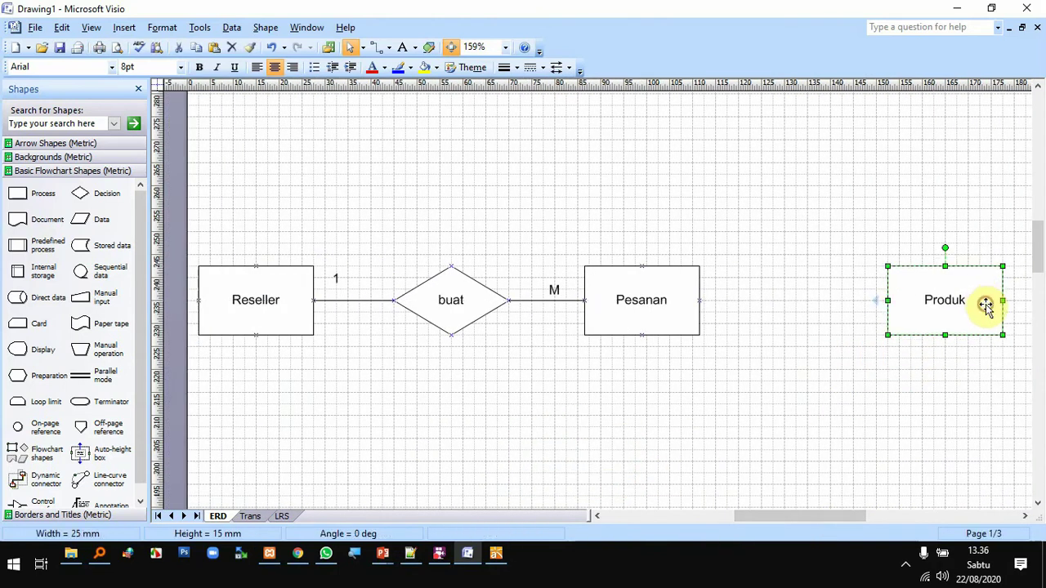
{"action": "left_click", "coordinate": [894, 400]}
{"action": "left_click", "coordinate": [462, 299]}
{"action": "left_click_drag", "start_coordinate": [461, 299], "coordinate": [833, 306]}
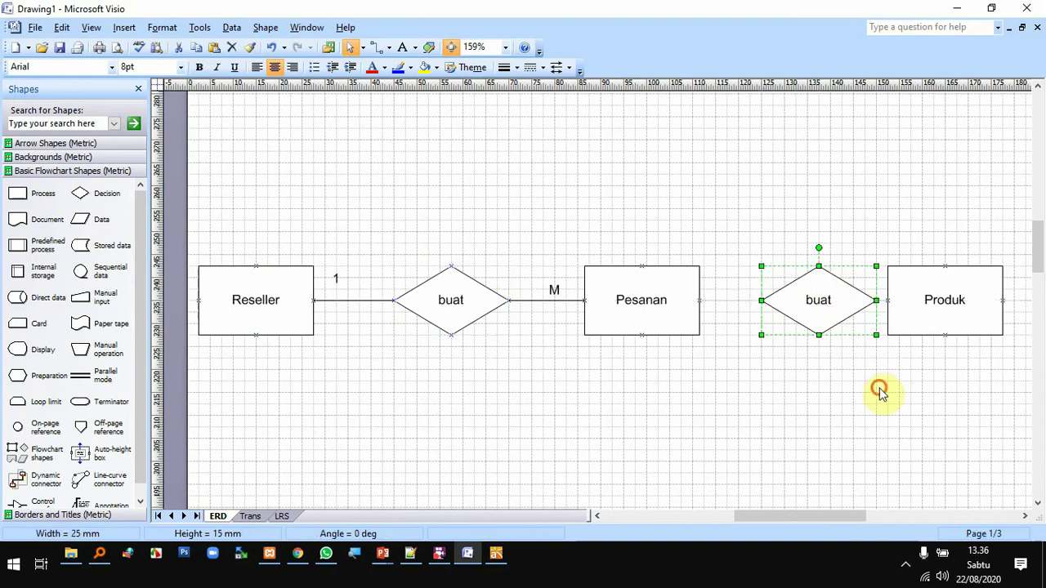
{"action": "left_click_drag", "start_coordinate": [916, 312], "coordinate": [970, 314]}
{"action": "left_click", "coordinate": [882, 396]}
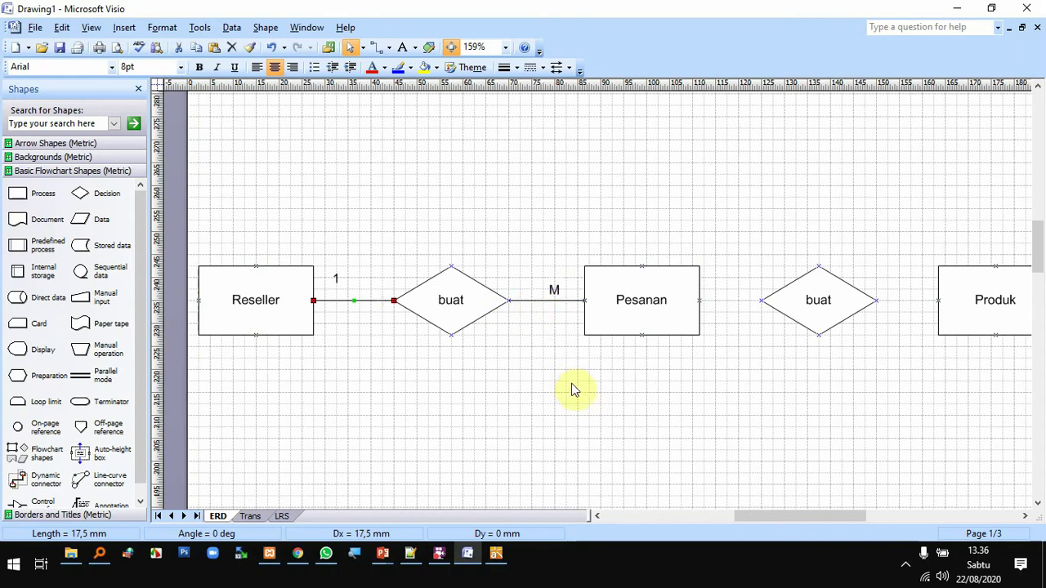
Place a copy of the Reseller connector between Pesanan and the second diamond, shifting the diamond to meet its end
{"action": "key", "text": "ctrl+c"}
{"action": "key", "text": "ctrl+v"}
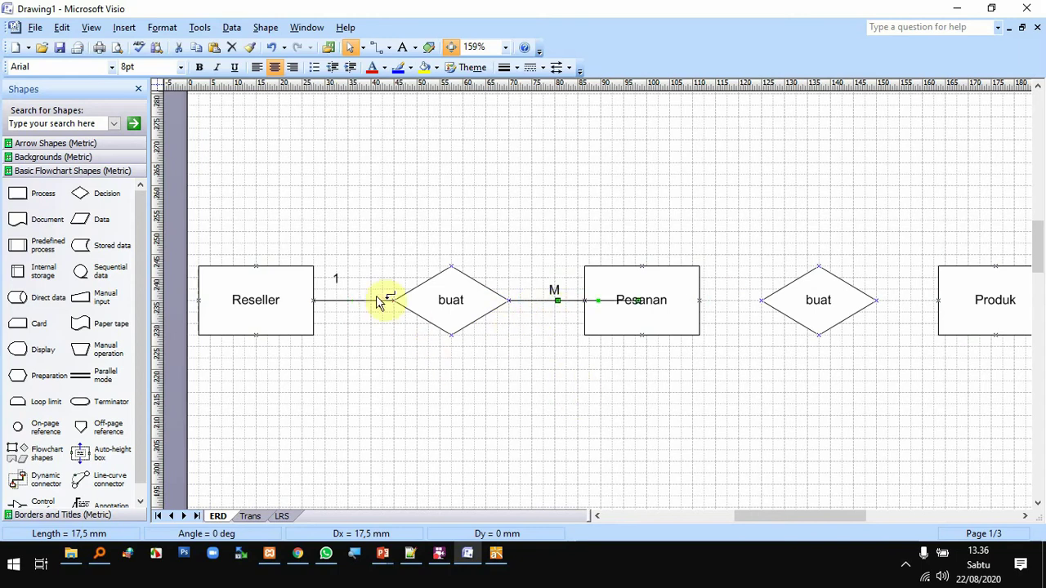
{"action": "left_click_drag", "start_coordinate": [355, 304], "coordinate": [753, 302]}
{"action": "left_click", "coordinate": [790, 379]}
{"action": "left_click_drag", "start_coordinate": [812, 329], "coordinate": [830, 329]}
{"action": "left_click", "coordinate": [791, 407]}
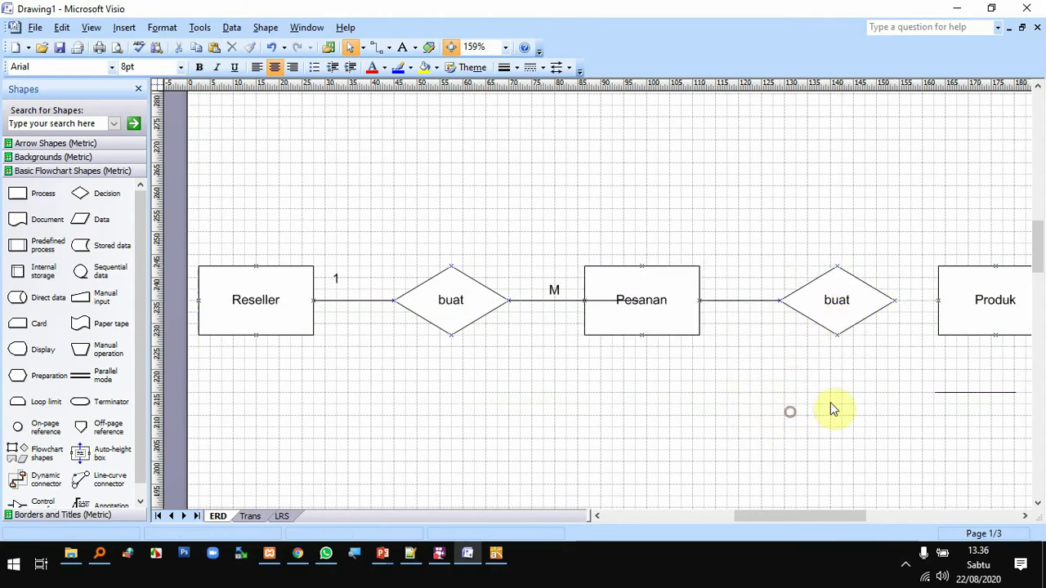
Join the second diamond to Produk with the spare connector and move Produk outward to widen the gap
{"action": "left_click_drag", "start_coordinate": [952, 377], "coordinate": [920, 308]}
{"action": "left_click", "coordinate": [913, 379]}
{"action": "mouse_move", "coordinate": [832, 516]}
{"action": "left_mouse_down"}
{"action": "mouse_move", "coordinate": [864, 518]}
{"action": "mouse_move", "coordinate": [850, 517]}
{"action": "left_mouse_up"}
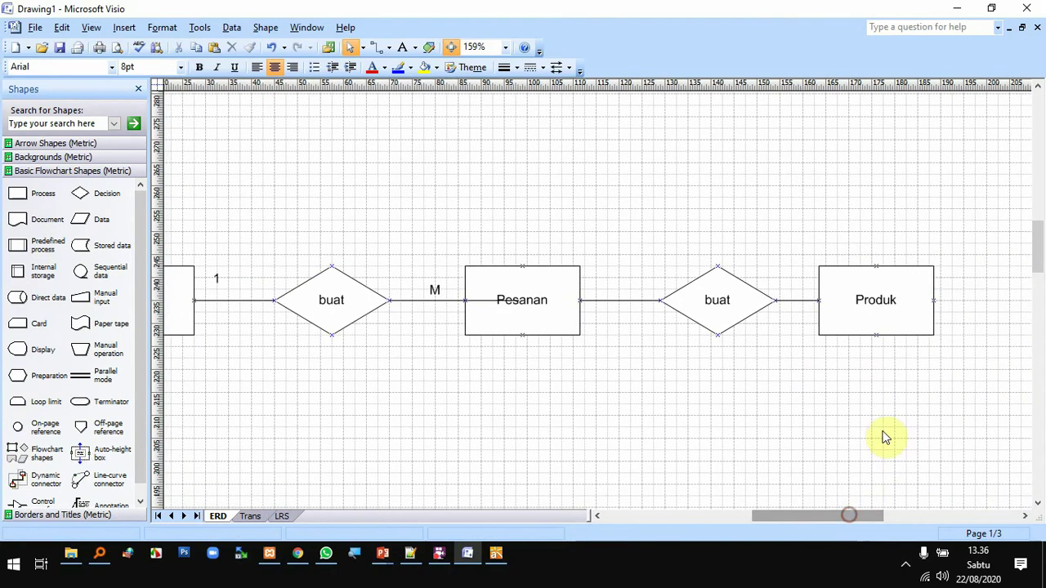
{"action": "left_click_drag", "start_coordinate": [898, 330], "coordinate": [917, 327]}
{"action": "left_click", "coordinate": [872, 386]}
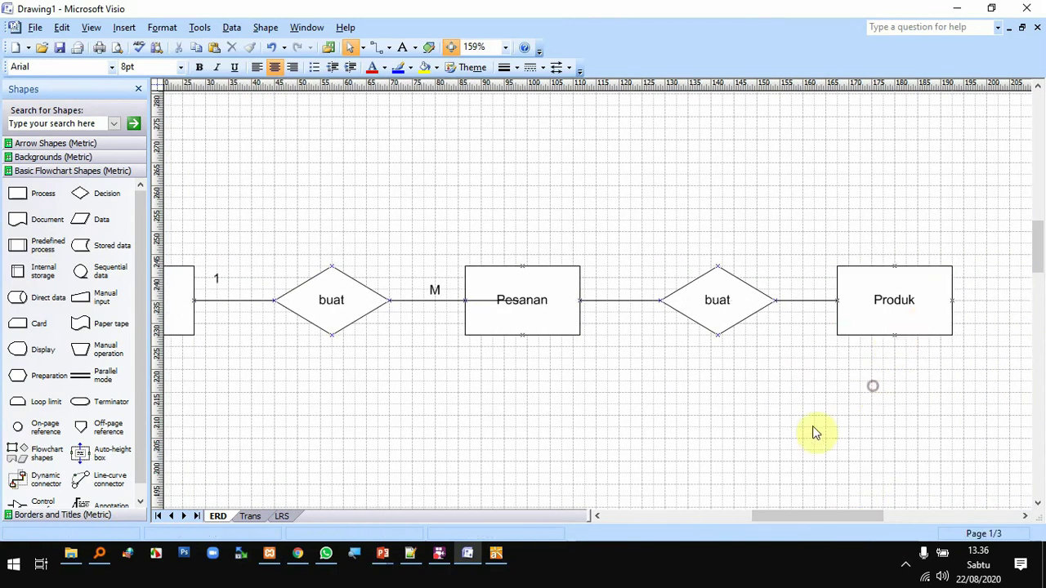
Relabel the second diamond as "detail" and delete the stray line crossing the Pesanan box
{"action": "double_click", "coordinate": [726, 310]}
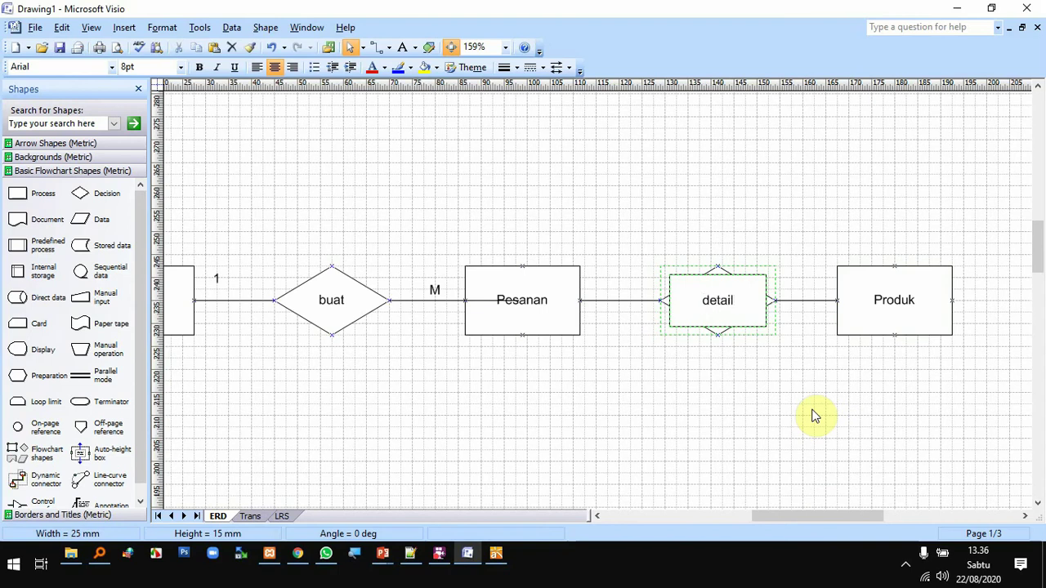
{"action": "left_click", "coordinate": [740, 359]}
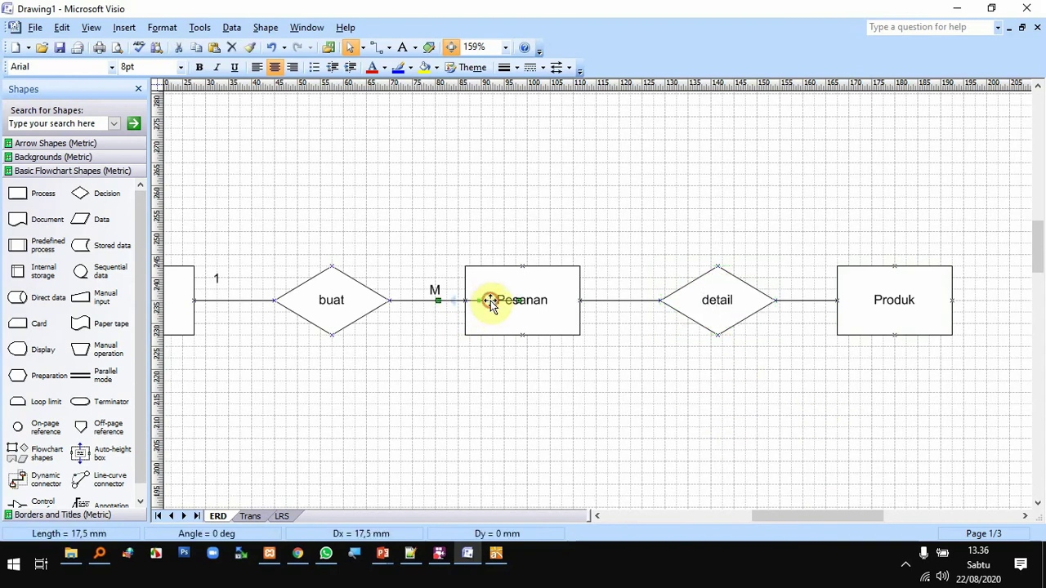
{"action": "left_click_drag", "start_coordinate": [490, 302], "coordinate": [490, 302]}
{"action": "left_click", "coordinate": [509, 414]}
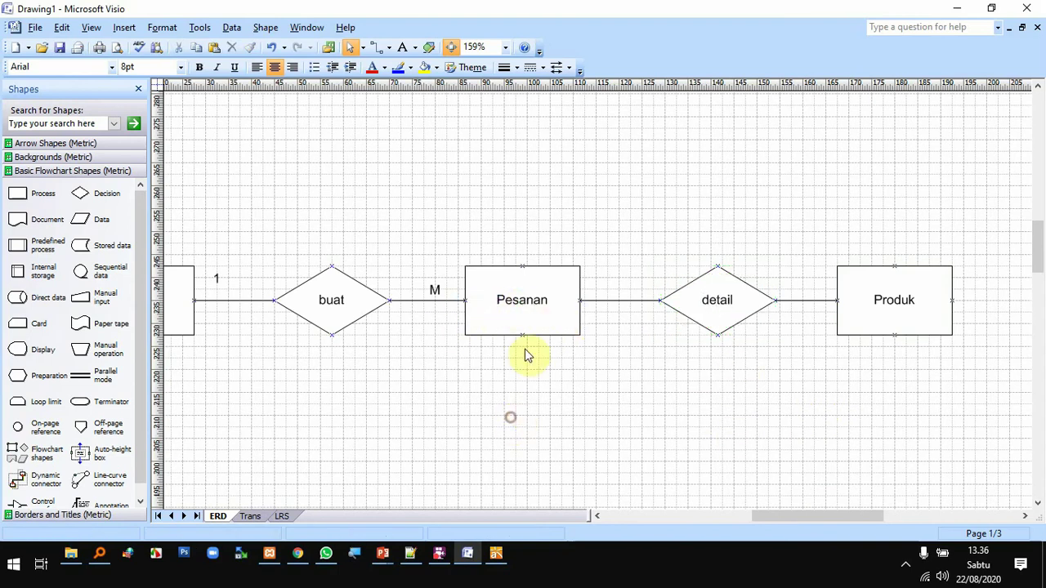
Copy the "M" label onto both connectors of the detail diamond and change the copy beside Pesanan to "N"
{"action": "left_click", "coordinate": [434, 293]}
{"action": "left_click_drag", "start_coordinate": [438, 295], "coordinate": [598, 289]}
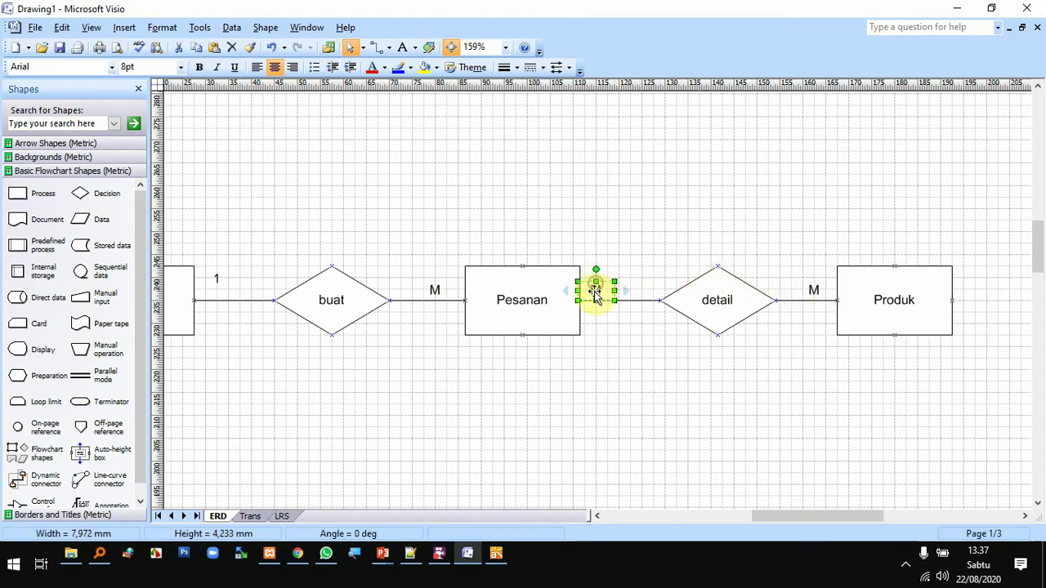
{"action": "double_click", "coordinate": [597, 290]}
{"action": "type", "text": "N"}
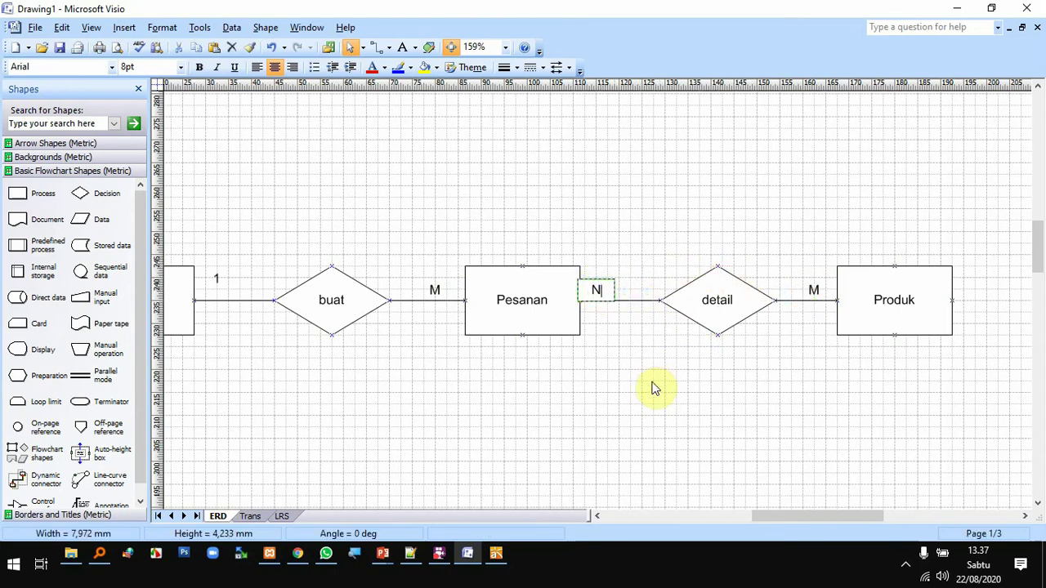
{"action": "left_click", "coordinate": [654, 384]}
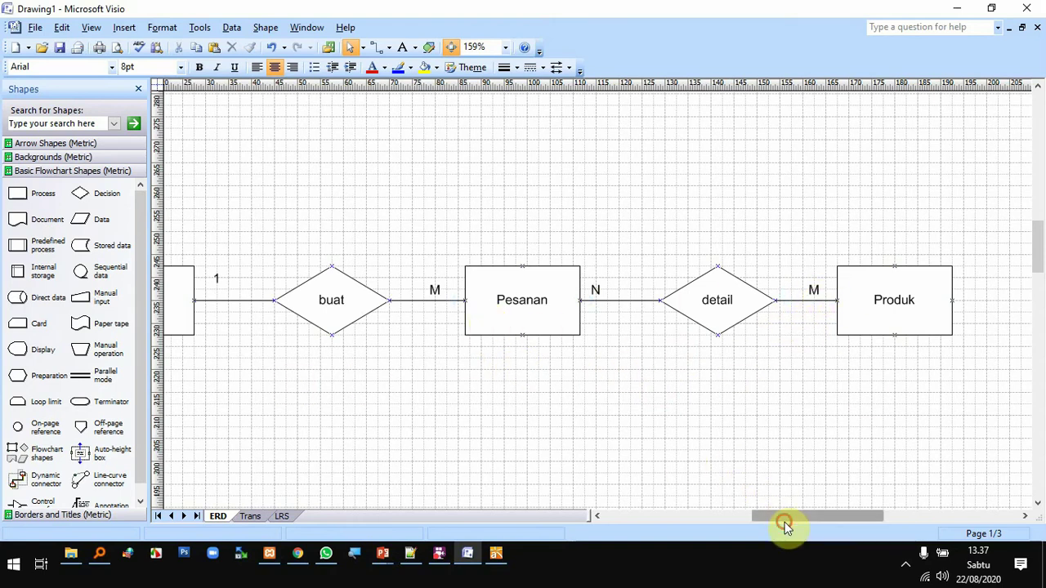
{"action": "left_click_drag", "start_coordinate": [784, 523], "coordinate": [760, 528]}
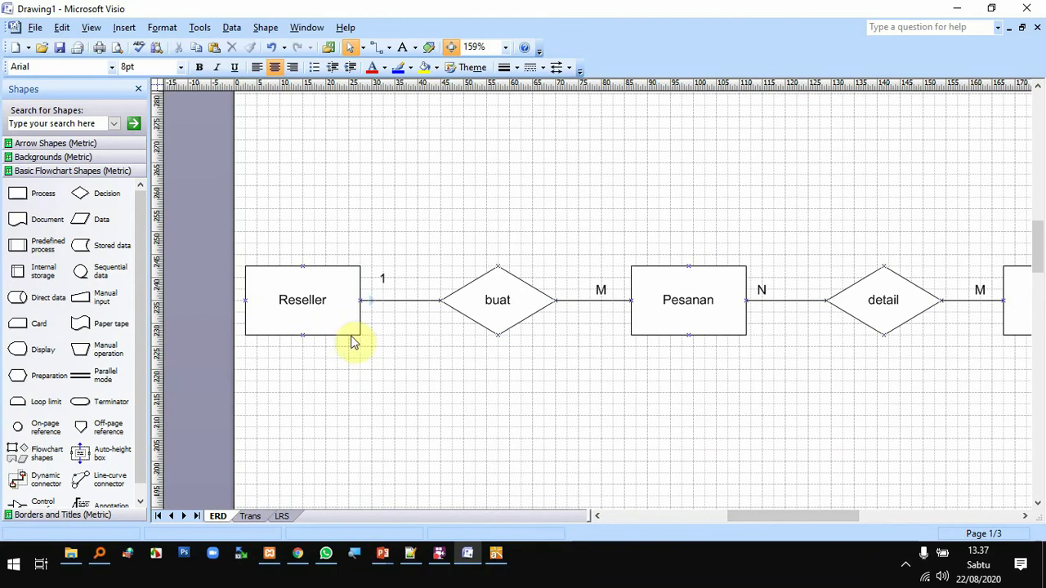
Start a text block below Reseller and copy the four Master reseller field names from slide 16 of the Pertemuan 2 presentation in PowerPoint
{"action": "left_click", "coordinate": [404, 48]}
{"action": "left_click", "coordinate": [265, 364]}
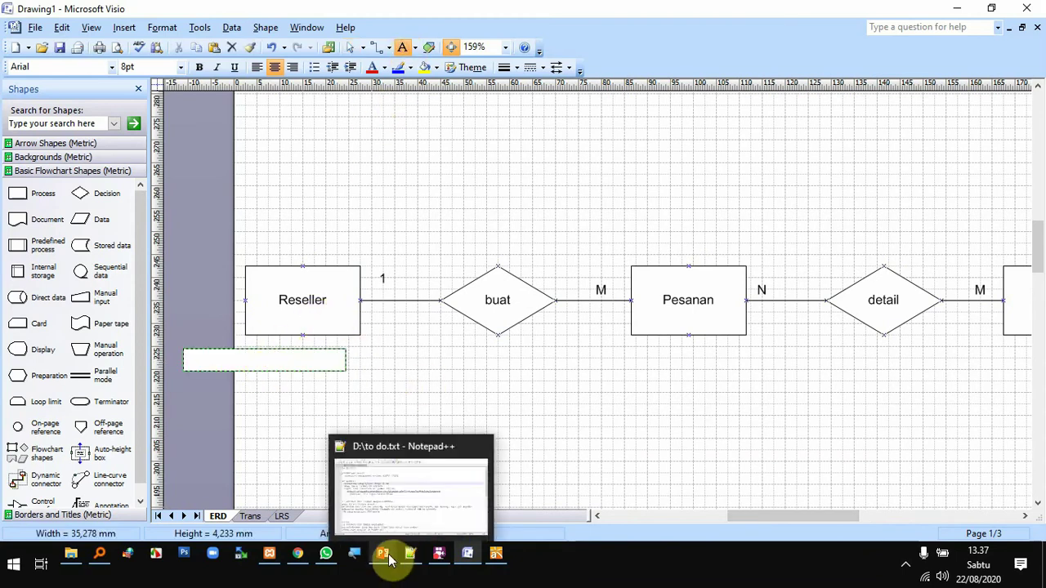
{"action": "mouse_move", "coordinate": [382, 553]}
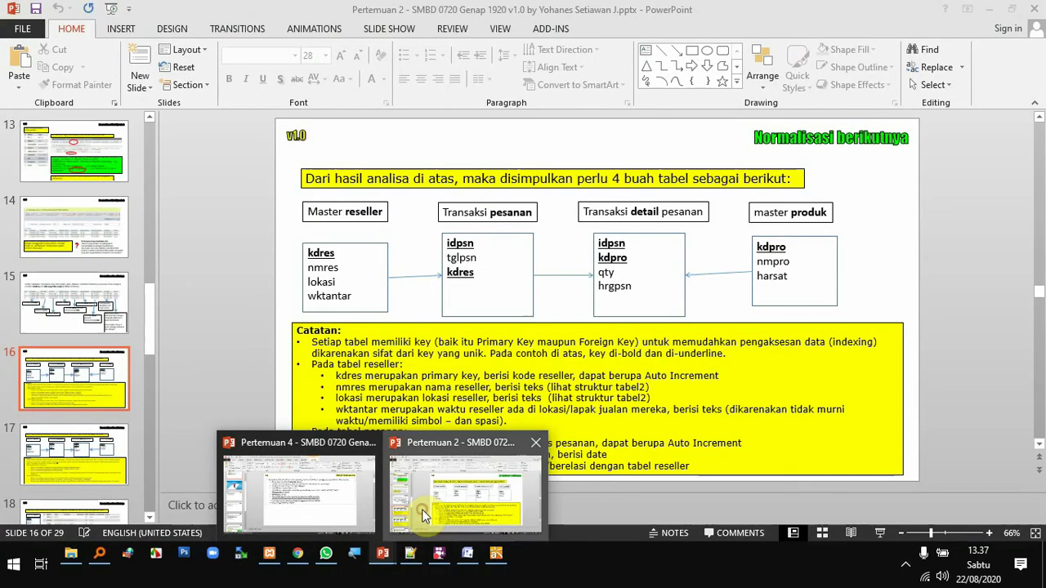
{"action": "left_click", "coordinate": [421, 509]}
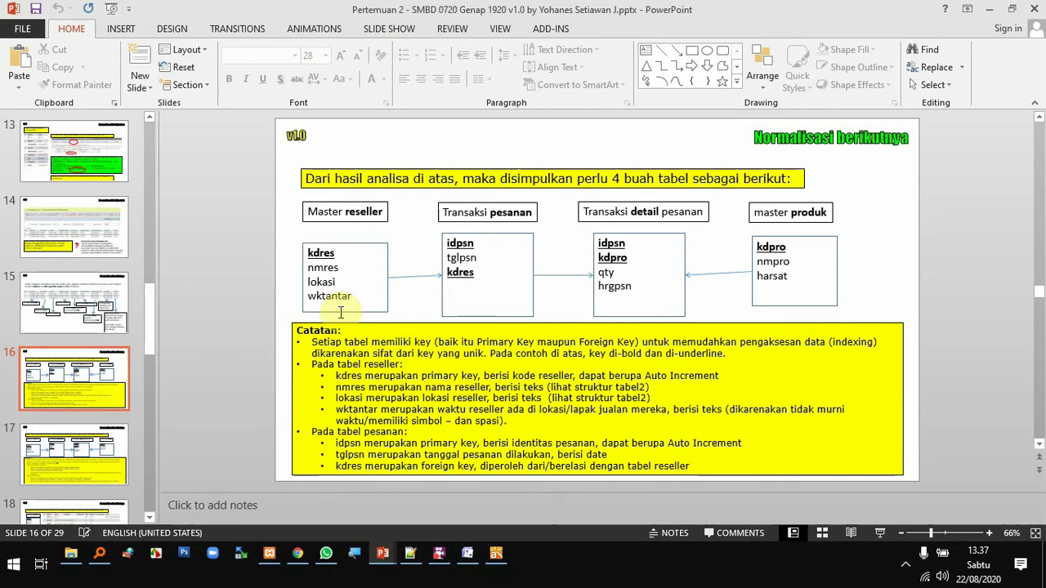
{"action": "left_click_drag", "start_coordinate": [351, 300], "coordinate": [303, 254]}
Paste the field names into a new Notepad++ document and cut them out again as plain text
{"action": "left_click", "coordinate": [411, 553]}
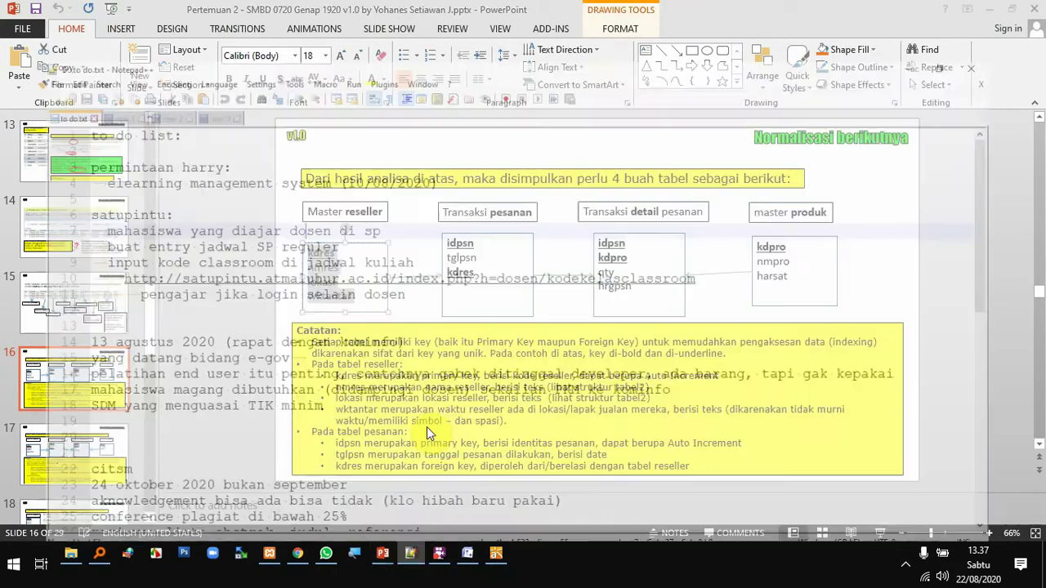
{"action": "double_click", "coordinate": [292, 65]}
{"action": "key", "text": "ctrl+v"}
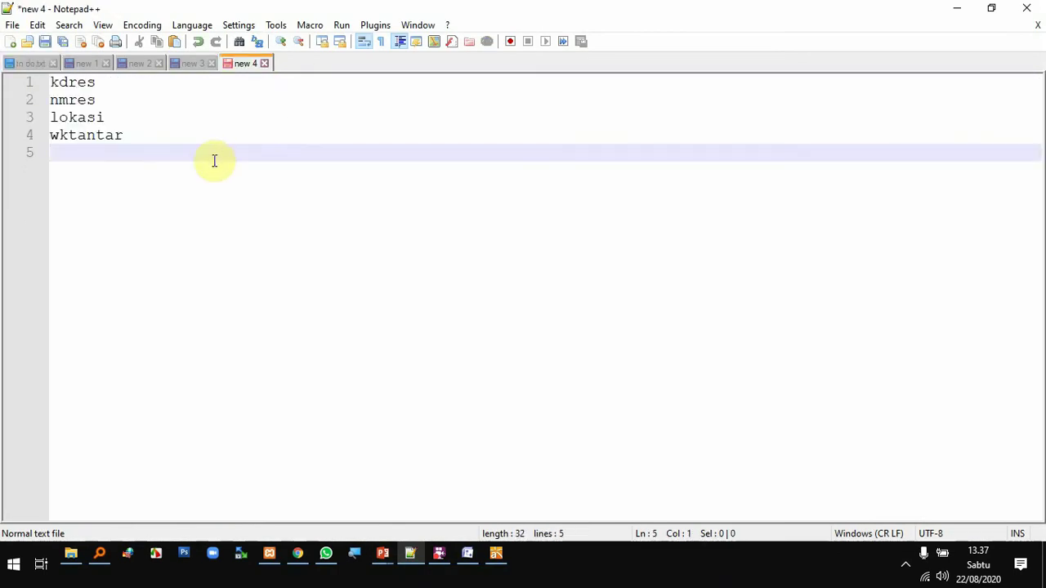
{"action": "left_click", "coordinate": [140, 123]}
{"action": "key", "text": "ctrl+shift+Home"}
{"action": "left_click", "coordinate": [124, 136], "text": "shift"}
{"action": "key", "text": "ctrl+x"}
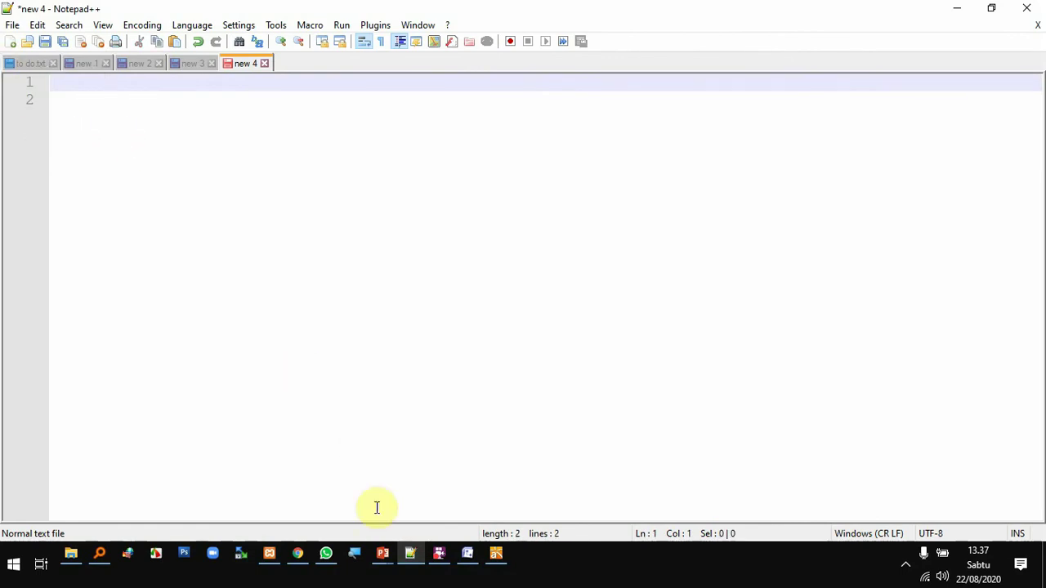
Switch to Visio, paste kdres, nmres, lokasi and wktantar into the text block below Reseller, and left-align the text
{"action": "left_click", "coordinate": [473, 553]}
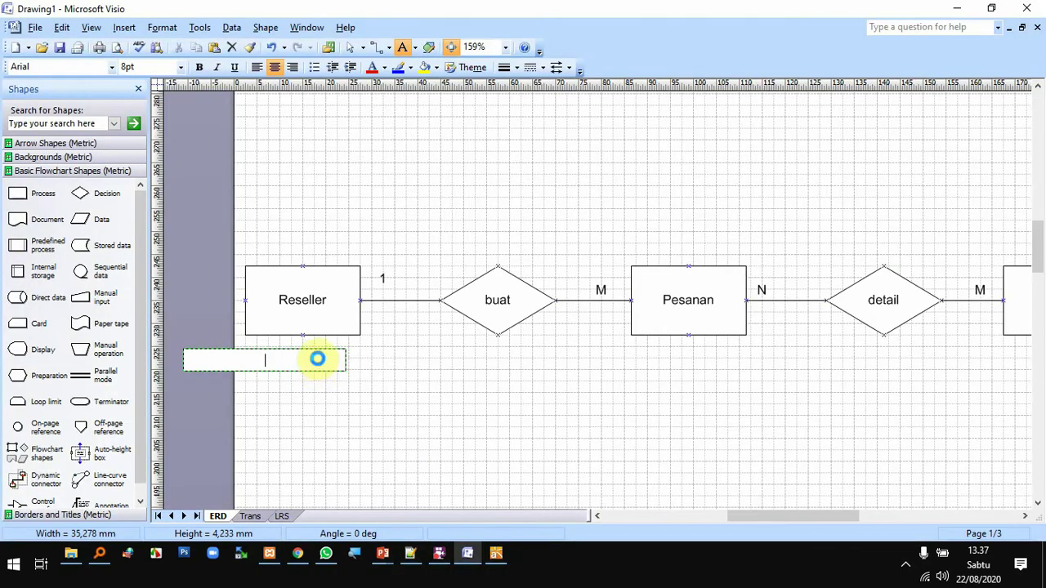
{"action": "key", "text": "ctrl+v"}
{"action": "key", "text": "ctrl+a"}
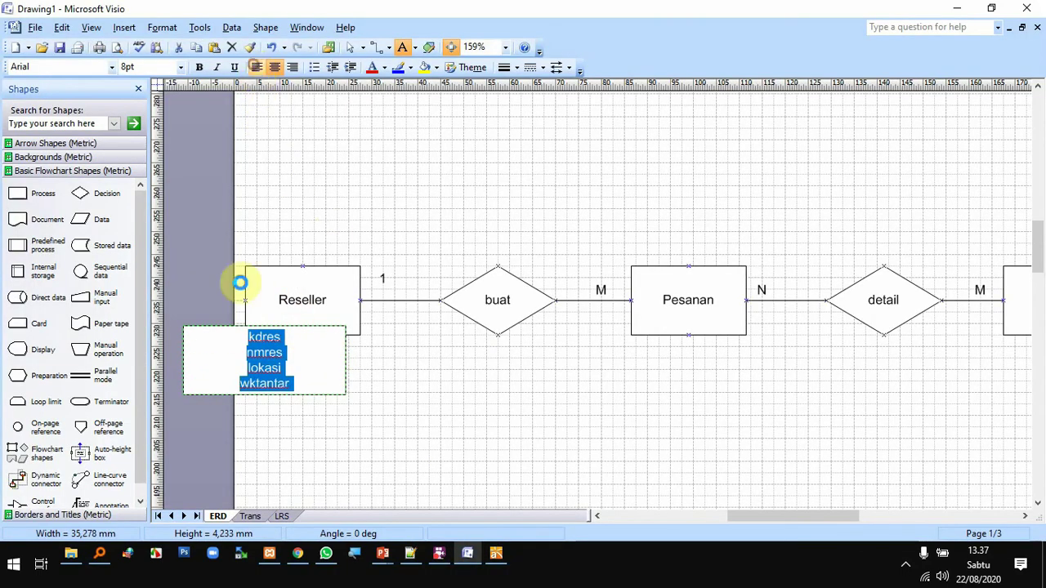
{"action": "key", "text": "ctrl+shift+l"}
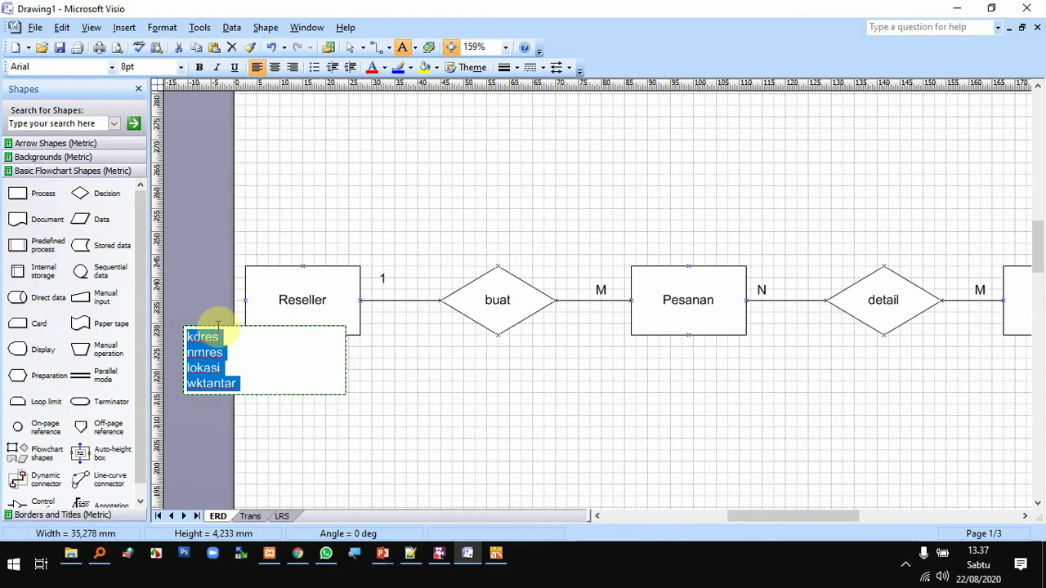
{"action": "left_click", "coordinate": [331, 419]}
{"action": "left_click", "coordinate": [212, 351]}
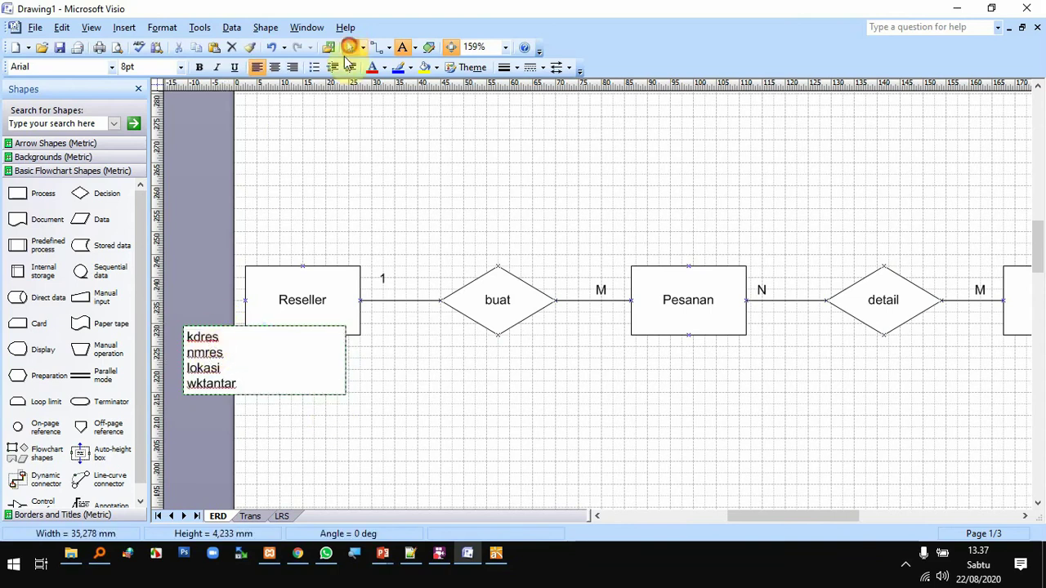
Move the attribute list directly beneath the Reseller box and underline kdres
{"action": "left_click", "coordinate": [349, 48]}
{"action": "left_click_drag", "start_coordinate": [220, 350], "coordinate": [274, 363]}
{"action": "double_click", "coordinate": [270, 357]}
{"action": "left_click", "coordinate": [297, 357]}
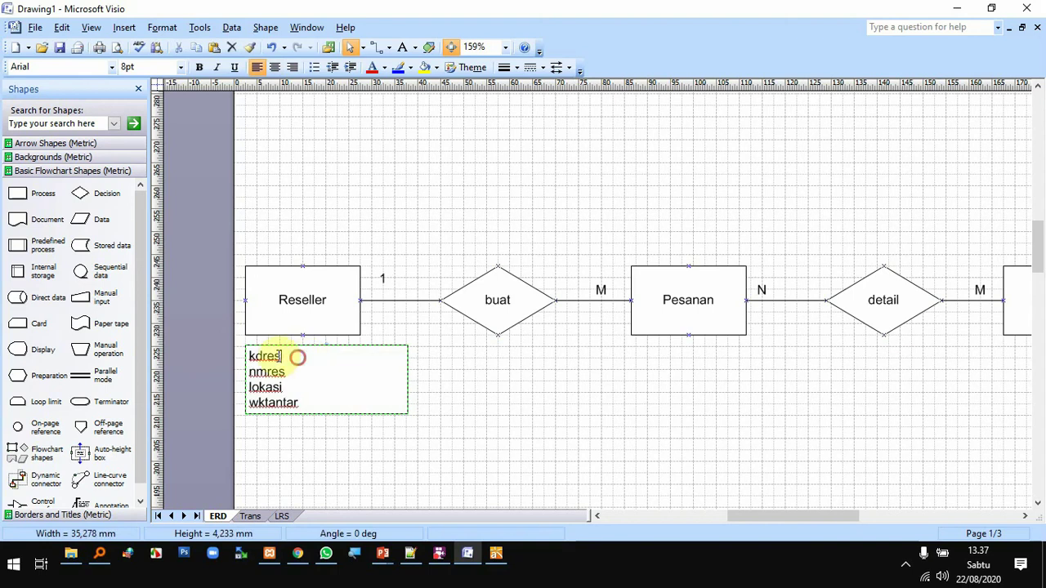
{"action": "double_click", "coordinate": [296, 357]}
{"action": "left_click", "coordinate": [234, 68]}
{"action": "left_click", "coordinate": [474, 404]}
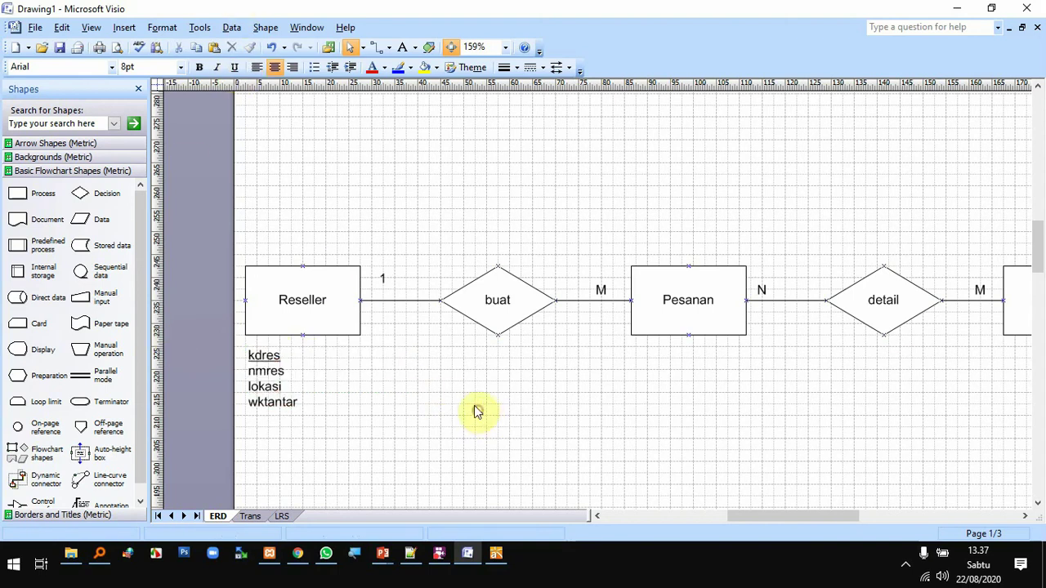
Copy the Reseller attribute list beneath the buat diamond and keep only kdres in the copy
{"action": "left_click", "coordinate": [275, 369]}
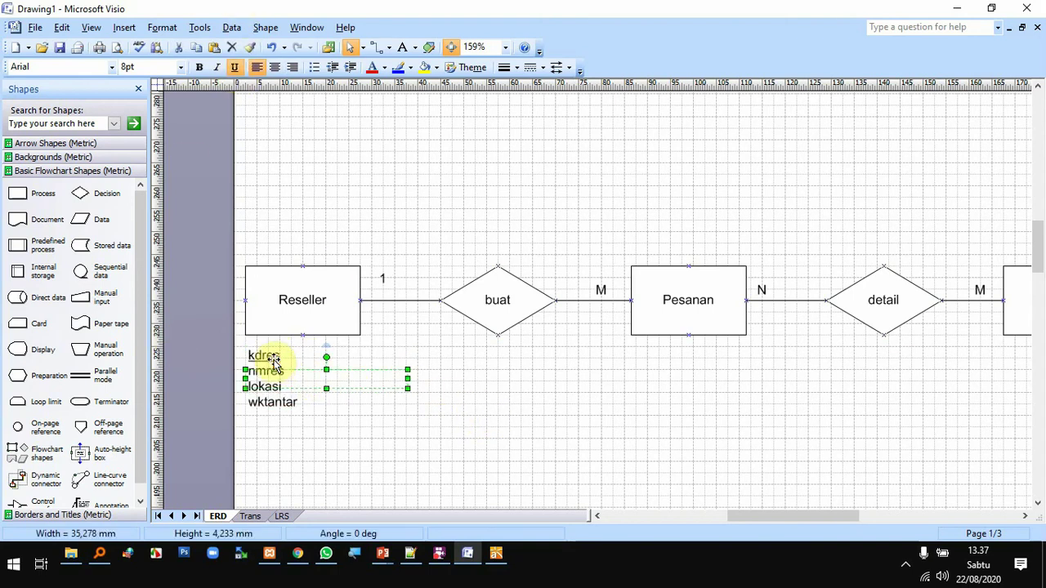
{"action": "left_click_drag", "start_coordinate": [275, 365], "coordinate": [426, 379]}
{"action": "double_click", "coordinate": [503, 365]}
{"action": "left_click", "coordinate": [514, 378]}
{"action": "key", "text": "Delete"}
{"action": "left_click", "coordinate": [581, 445]}
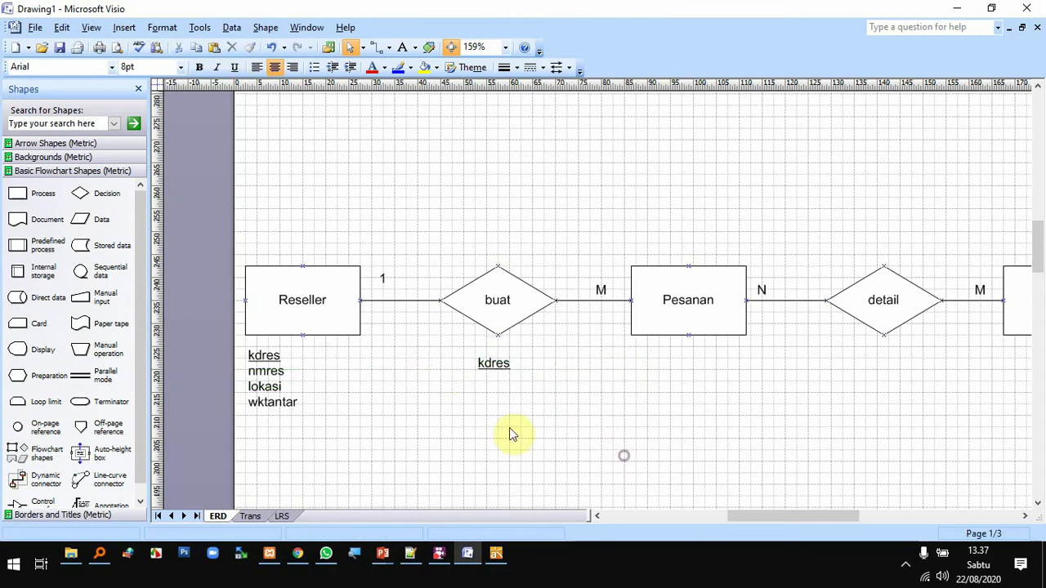
Place a copy of the Reseller attribute list beneath the Pesanan box
{"action": "left_click", "coordinate": [262, 369]}
{"action": "left_click_drag", "start_coordinate": [262, 370], "coordinate": [648, 368]}
{"action": "left_click", "coordinate": [609, 435]}
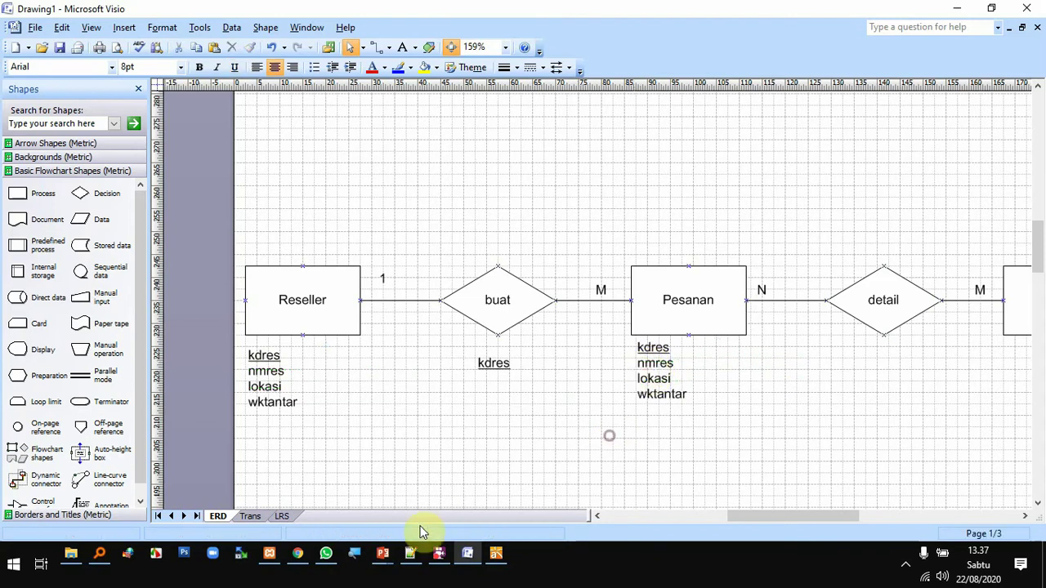
Check the pesanan fields on the PowerPoint slide and replace kdres with idpsn in the list beneath Pesanan in Visio
{"action": "mouse_move", "coordinate": [387, 554]}
{"action": "left_click", "coordinate": [434, 485]}
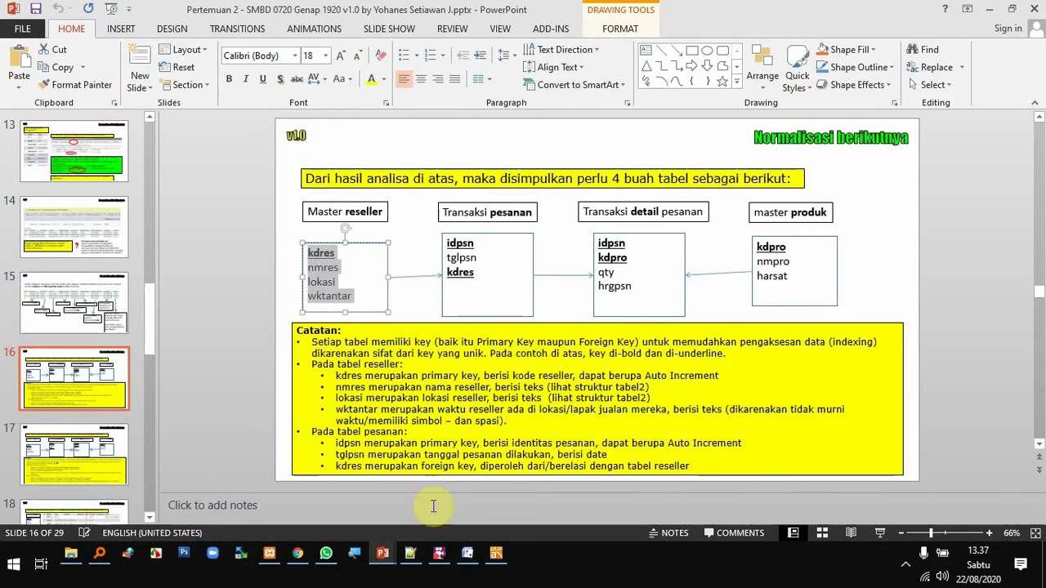
{"action": "left_click", "coordinate": [467, 557]}
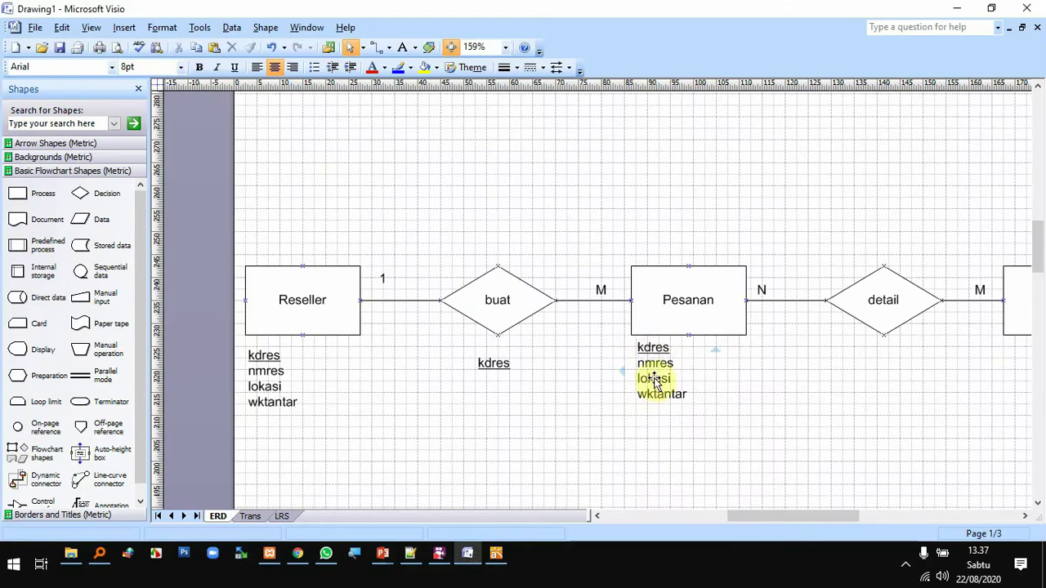
{"action": "left_click", "coordinate": [652, 351]}
{"action": "double_click", "coordinate": [652, 351]}
{"action": "left_click", "coordinate": [669, 348]}
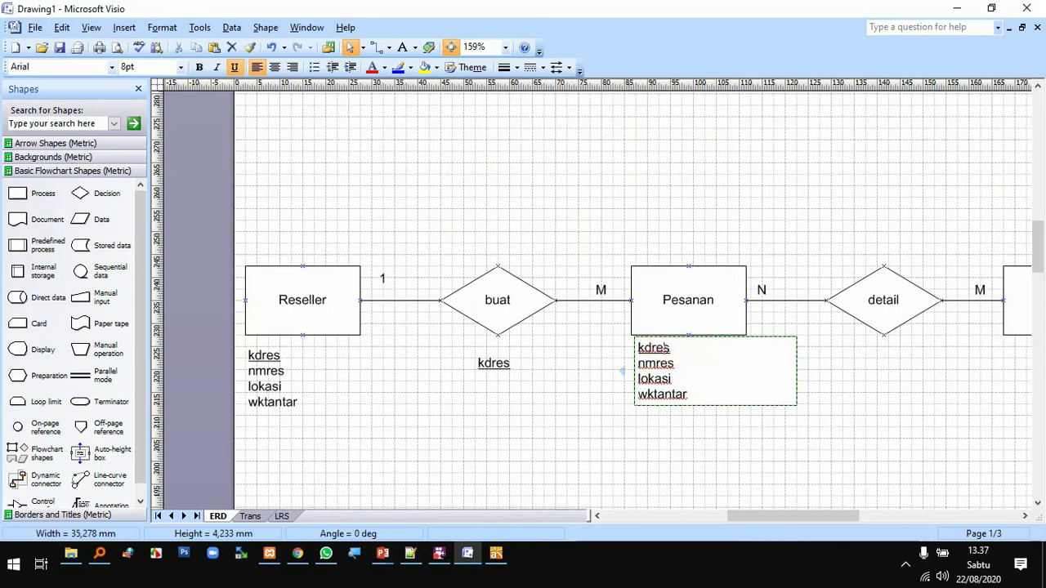
{"action": "left_click_drag", "start_coordinate": [669, 348], "coordinate": [619, 351]}
{"action": "type", "text": "idpsn"}
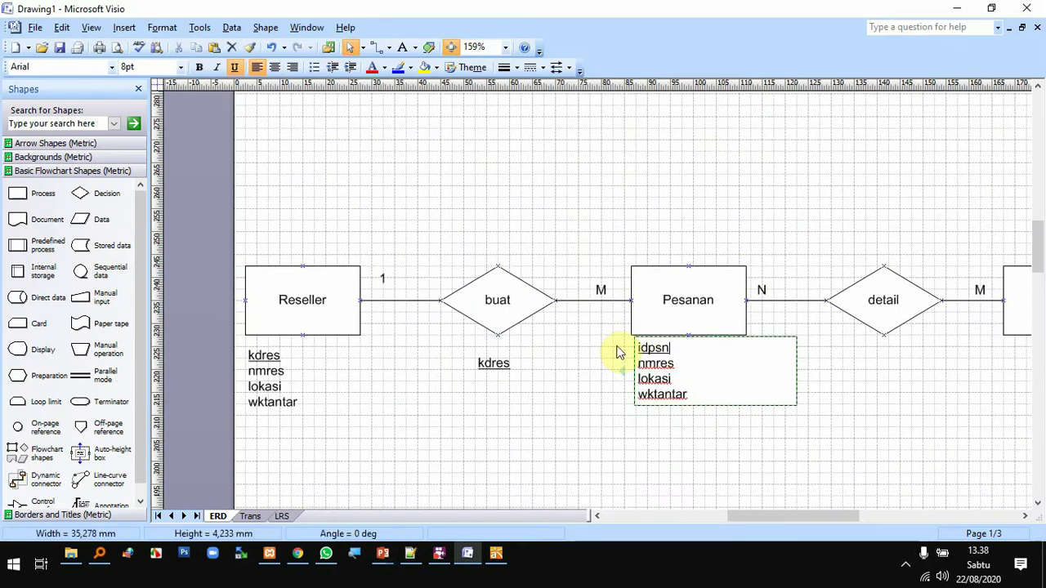
Consult the slide again, replace nmres with tglpsn in the Pesanan list, and delete the lokasi and wktantar lines
{"action": "mouse_move", "coordinate": [382, 556]}
{"action": "left_click", "coordinate": [429, 488]}
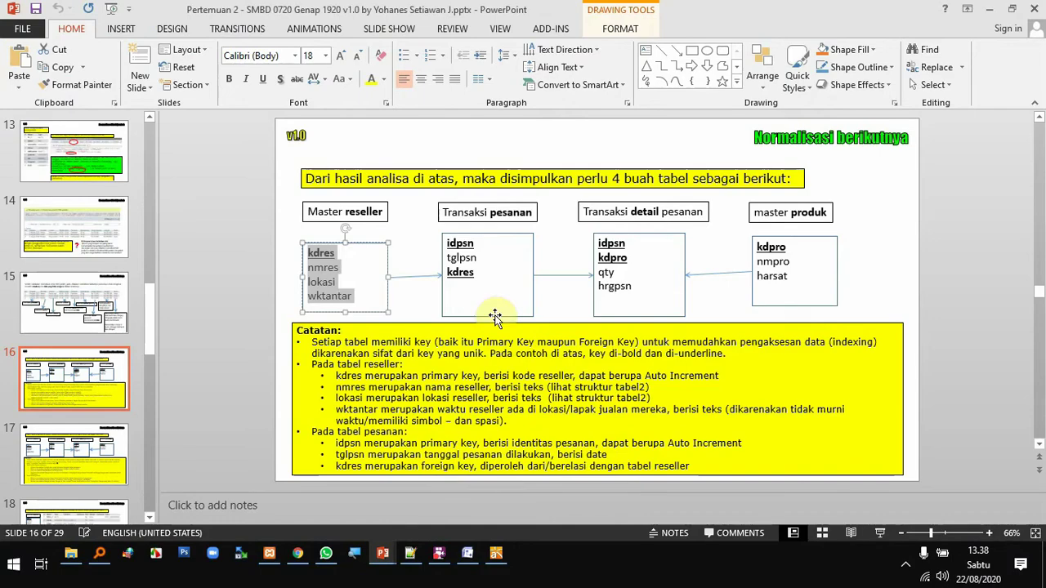
{"action": "left_click", "coordinate": [467, 553]}
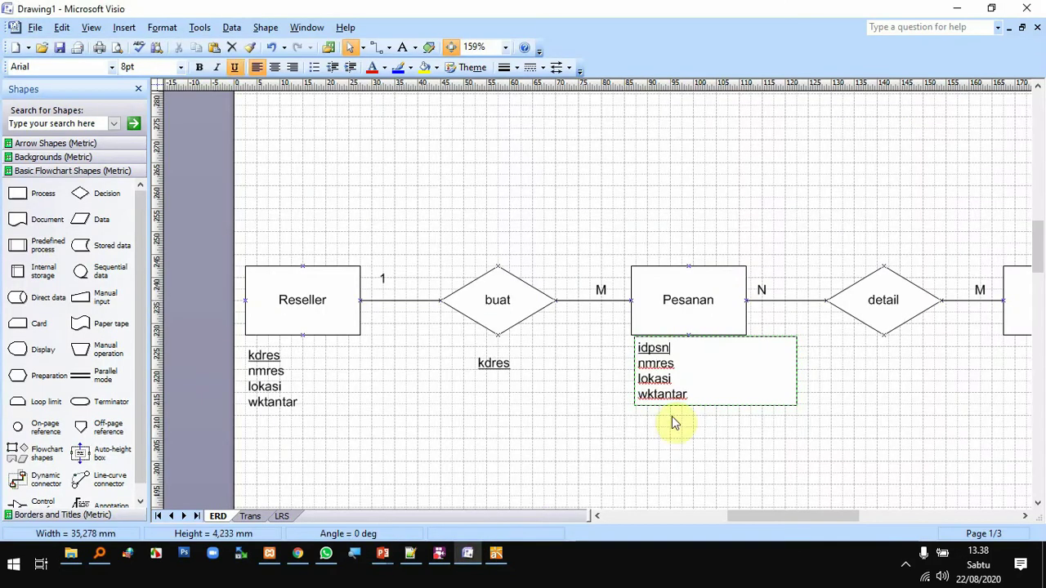
{"action": "double_click", "coordinate": [656, 362]}
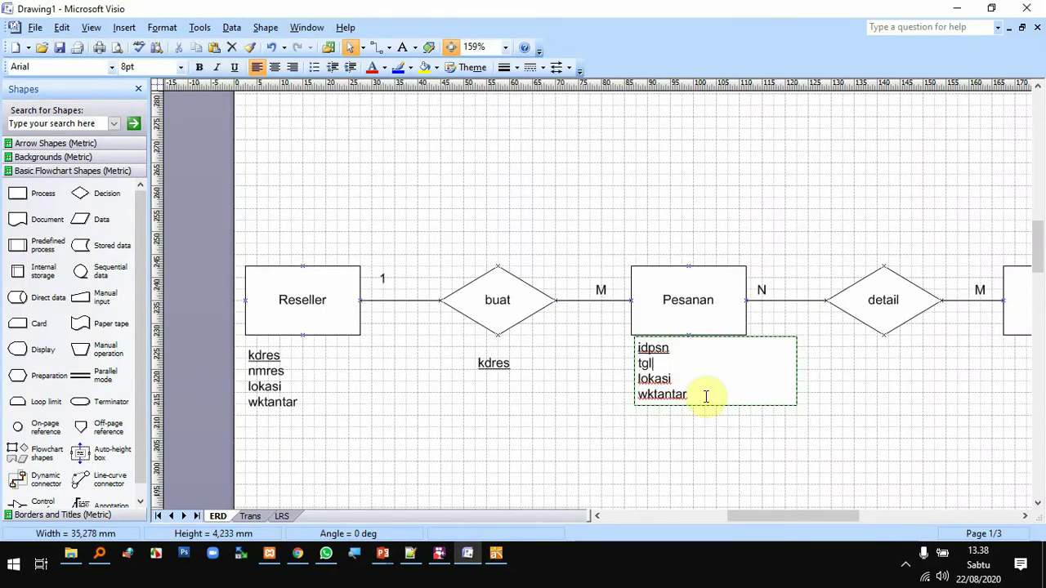
{"action": "key", "text": "Home"}
{"action": "key", "text": "shift+End"}
{"action": "key", "text": "shift+Down"}
{"action": "key", "text": "shift+End"}
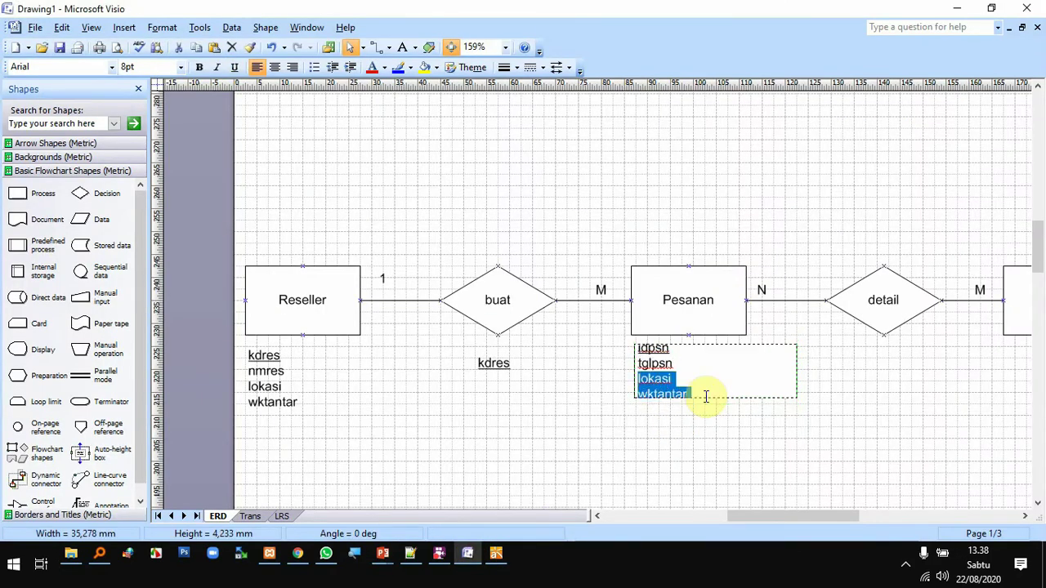
{"action": "key", "text": "Delete"}
{"action": "key", "text": "BackSpace"}
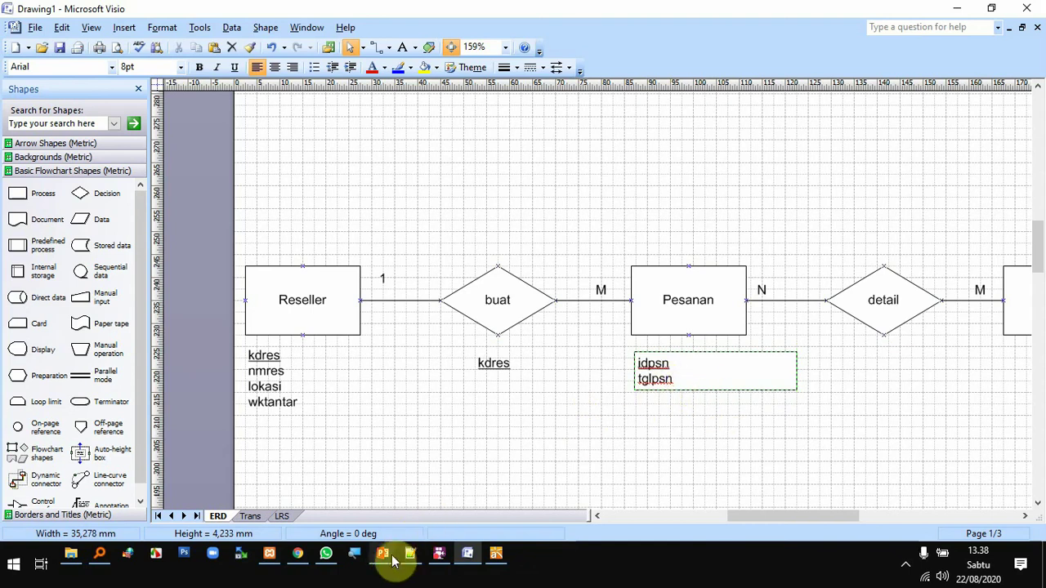
Recheck the pesanan fields on the slide and move the Pesanan attribute list up closer to its box
{"action": "mouse_move", "coordinate": [393, 561]}
{"action": "left_click", "coordinate": [424, 490]}
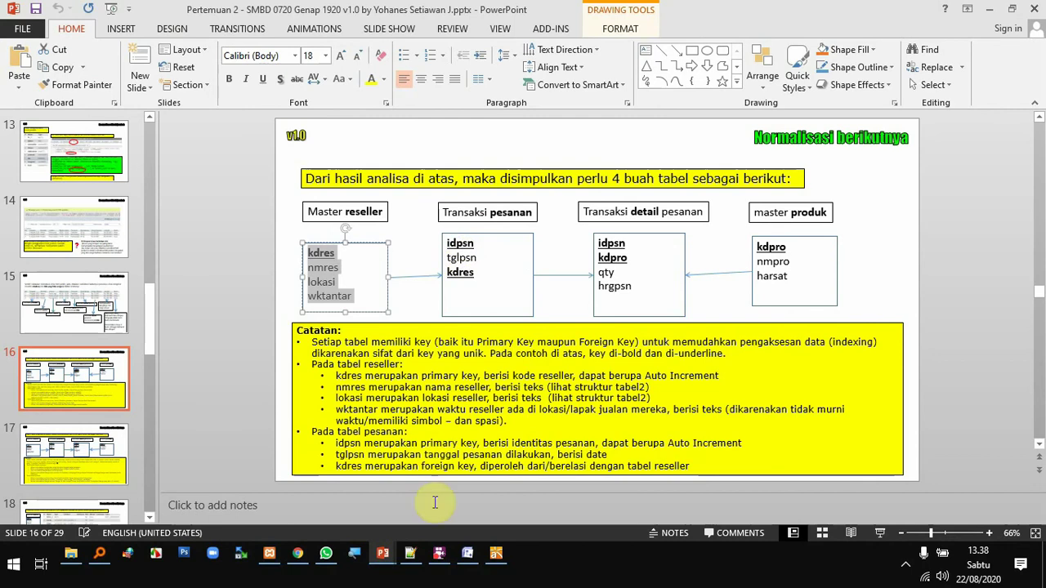
{"action": "left_click", "coordinate": [466, 553]}
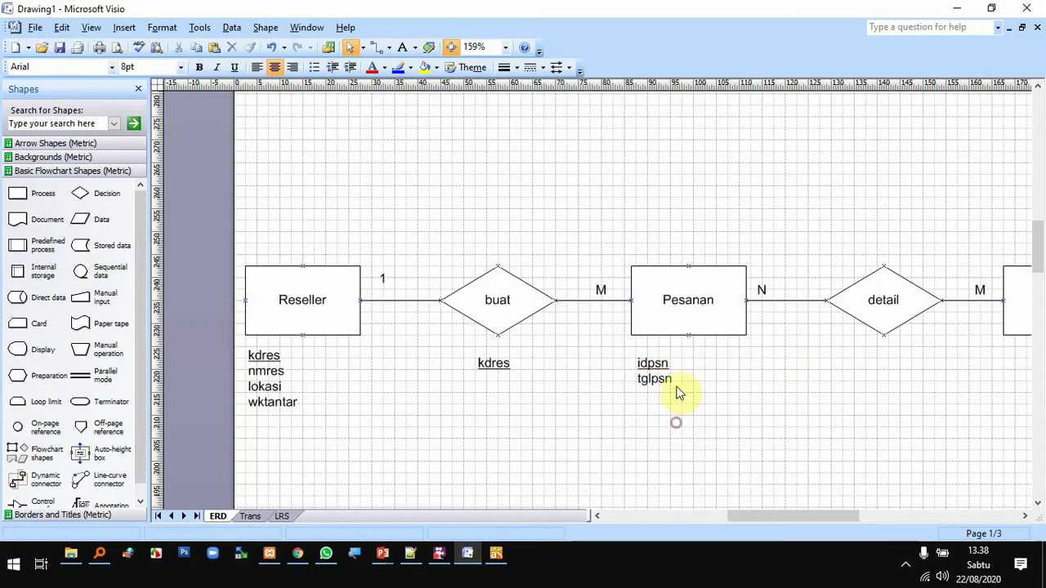
{"action": "left_click_drag", "start_coordinate": [654, 363], "coordinate": [662, 352]}
Add an underlined idpsn below kdres in the buat list and move the list up closer to the diamond
{"action": "left_click", "coordinate": [498, 366]}
{"action": "double_click", "coordinate": [521, 367]}
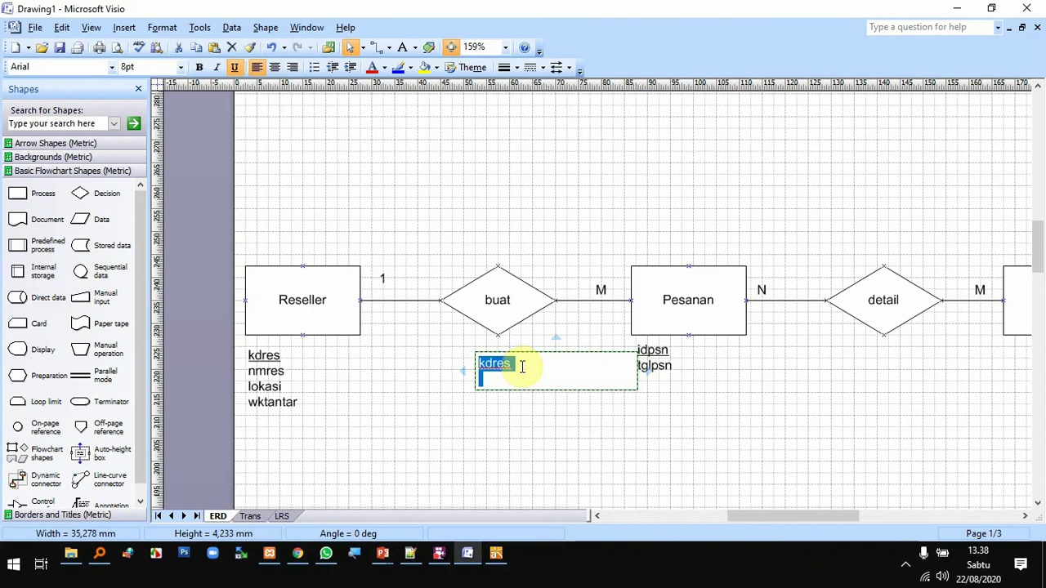
{"action": "key", "text": "Down"}
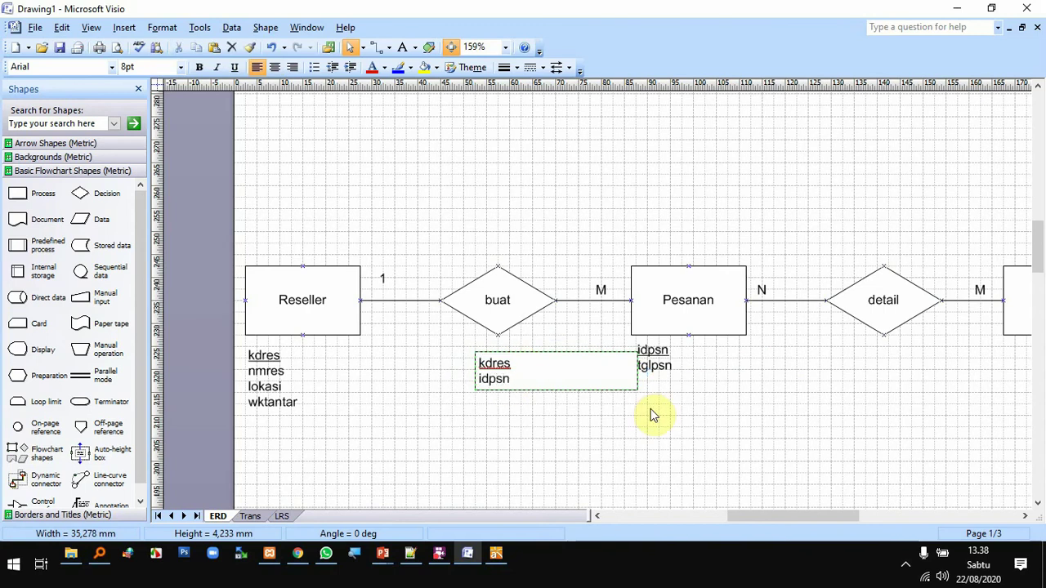
{"action": "left_click", "coordinate": [234, 68]}
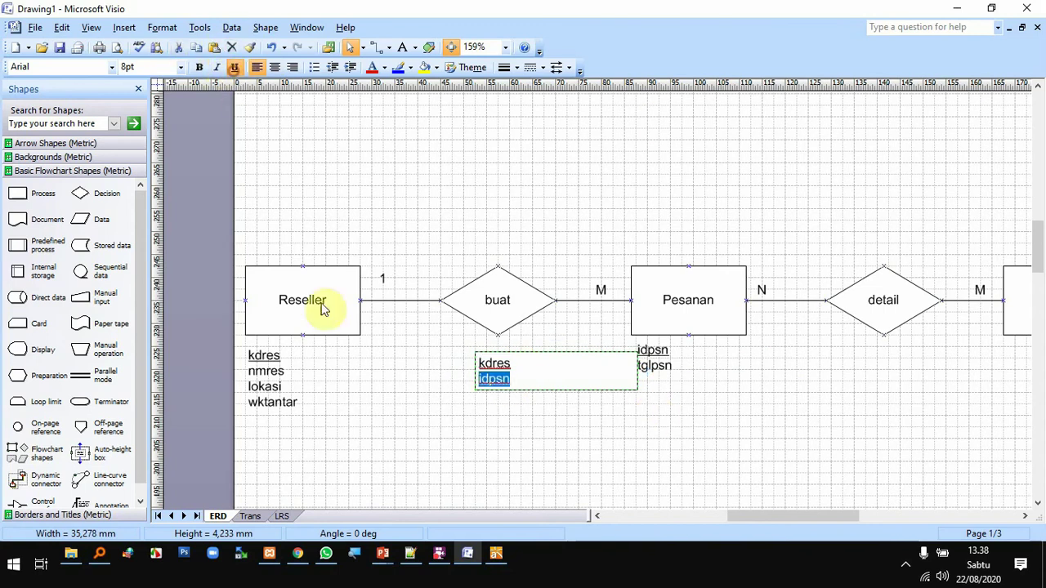
{"action": "left_click", "coordinate": [570, 444]}
{"action": "left_click", "coordinate": [504, 370]}
{"action": "left_click_drag", "start_coordinate": [504, 369], "coordinate": [501, 358]}
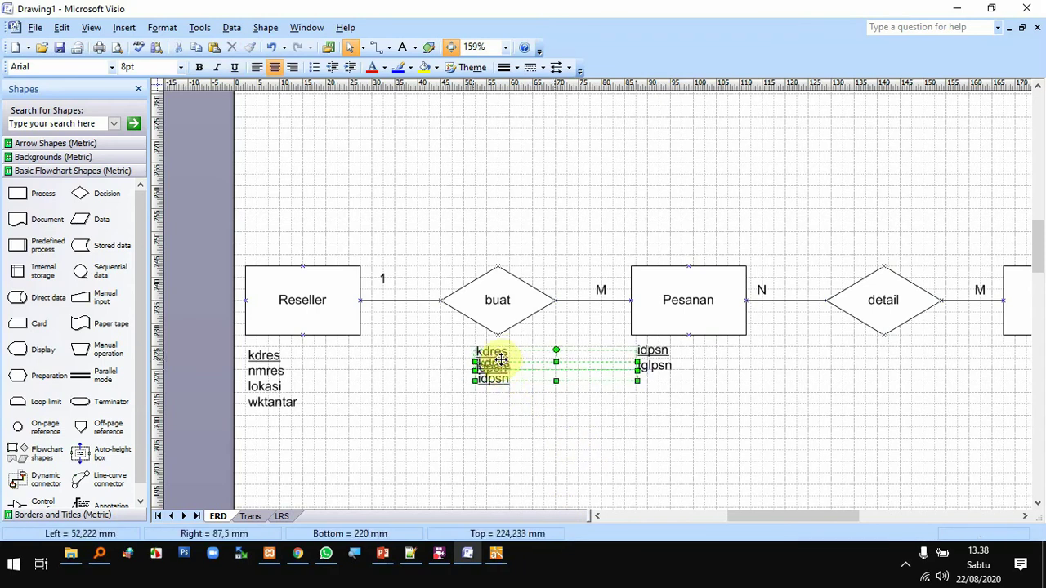
{"action": "left_click", "coordinate": [571, 415]}
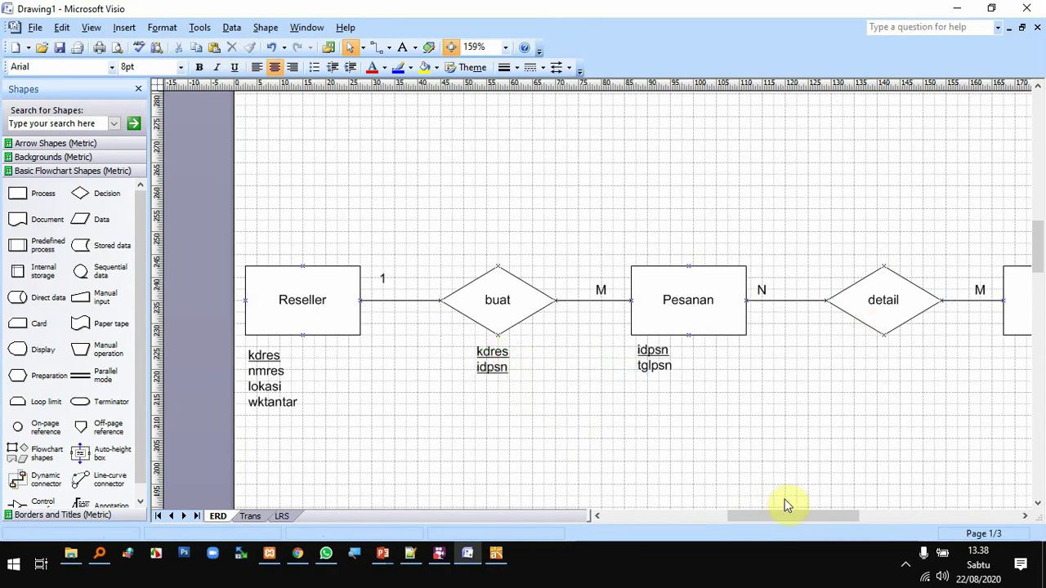
Copy the Pesanan attribute list beneath the detail diamond and clear tglpsn from the copy's second line
{"action": "mouse_move", "coordinate": [791, 516]}
{"action": "left_mouse_down"}
{"action": "mouse_move", "coordinate": [829, 516]}
{"action": "mouse_move", "coordinate": [806, 515]}
{"action": "left_mouse_up"}
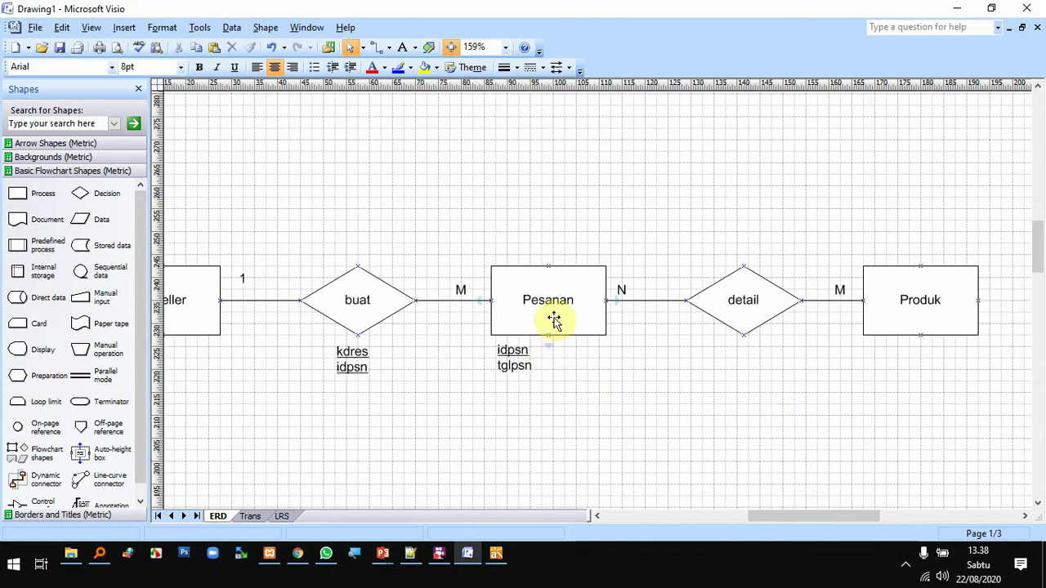
{"action": "left_click", "coordinate": [517, 352]}
{"action": "left_click_drag", "start_coordinate": [599, 371], "coordinate": [735, 353]}
{"action": "double_click", "coordinate": [739, 364]}
{"action": "left_click", "coordinate": [766, 366]}
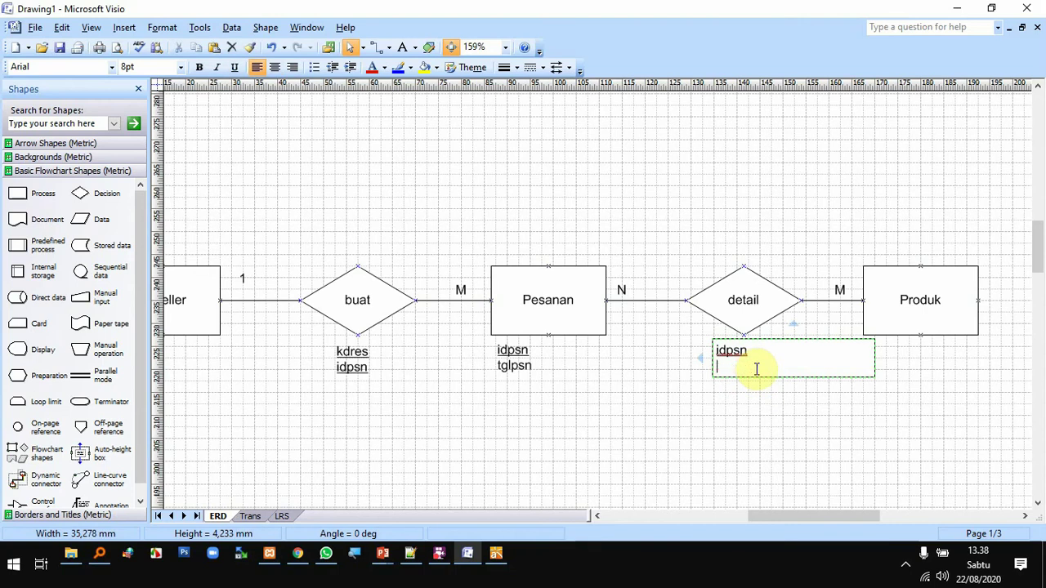
Switch to the Pertemuan 2 presentation in PowerPoint and copy the kdpro, nmpro and harsat fields of the master produk table
{"action": "left_click", "coordinate": [381, 555]}
{"action": "left_click", "coordinate": [334, 490]}
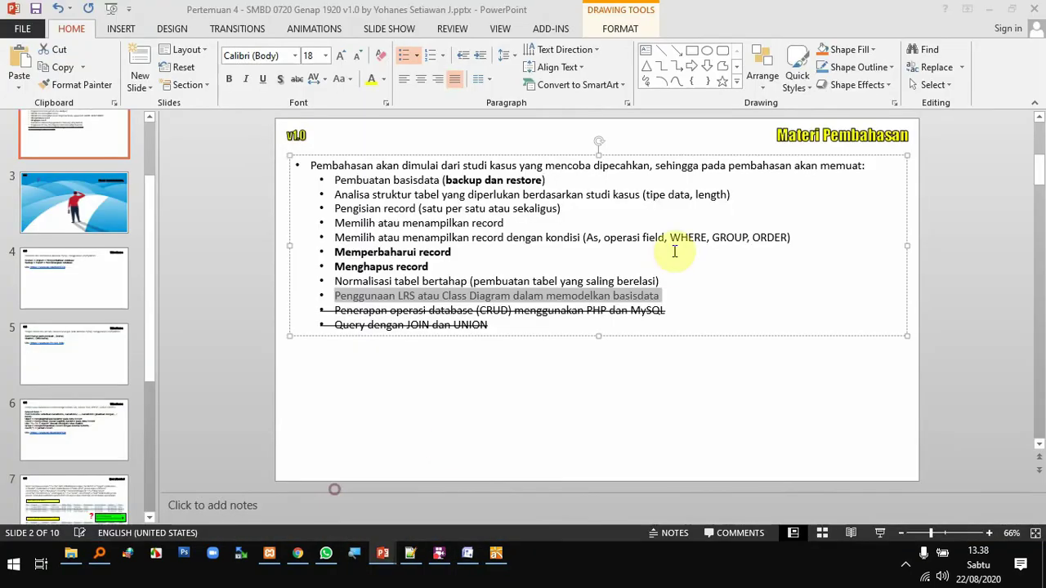
{"action": "left_click", "coordinate": [381, 556]}
{"action": "left_click", "coordinate": [458, 503]}
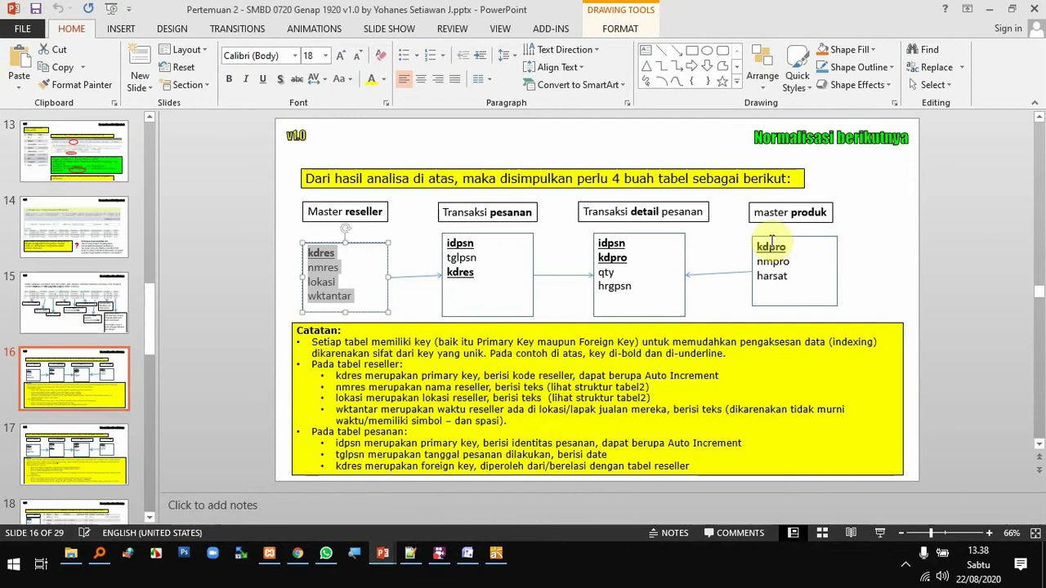
{"action": "mouse_move", "coordinate": [771, 241]}
{"action": "left_mouse_down"}
{"action": "mouse_move", "coordinate": [790, 268]}
{"action": "mouse_move", "coordinate": [757, 255]}
{"action": "left_mouse_up"}
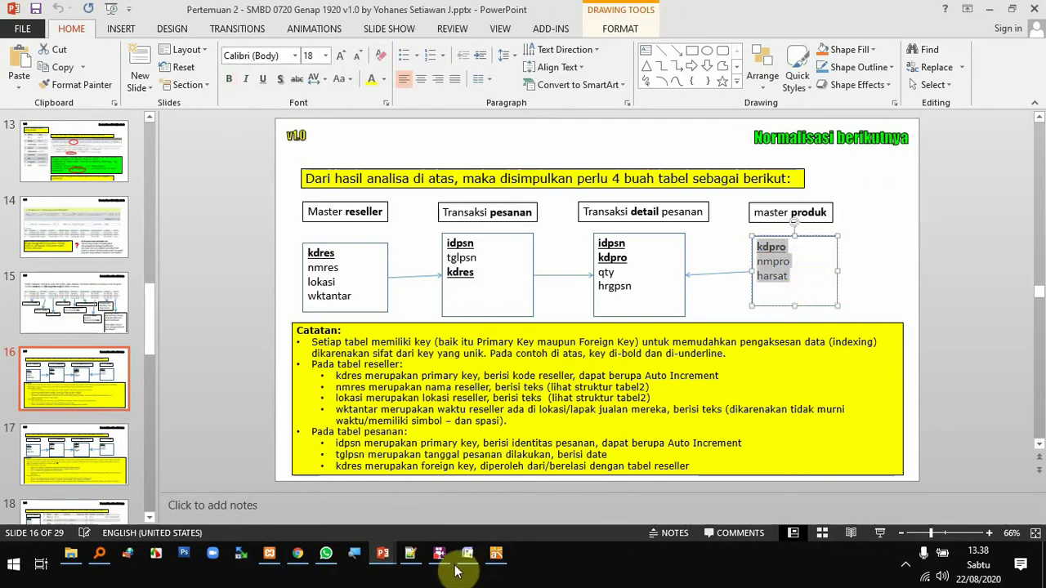
Switch to Notepad++, paste kdpro, nmpro and harsat as plain text into the empty new 4 document, and remove them again
{"action": "left_click", "coordinate": [411, 553]}
{"action": "type", "text": "kdpro nmpro harsat"}
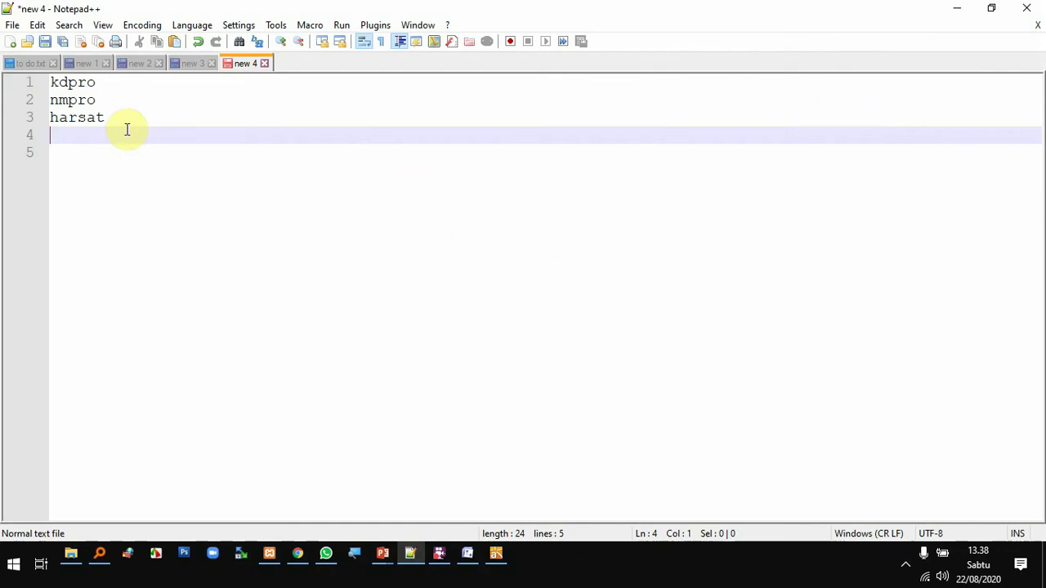
{"action": "left_click_drag", "start_coordinate": [123, 119], "coordinate": [2, 58]}
{"action": "key", "text": "BackSpace"}
Switch back to Visio and add a text block in the empty area below detail and Produk listing kdpro, nmpro and harsat
{"action": "mouse_move", "coordinate": [392, 563]}
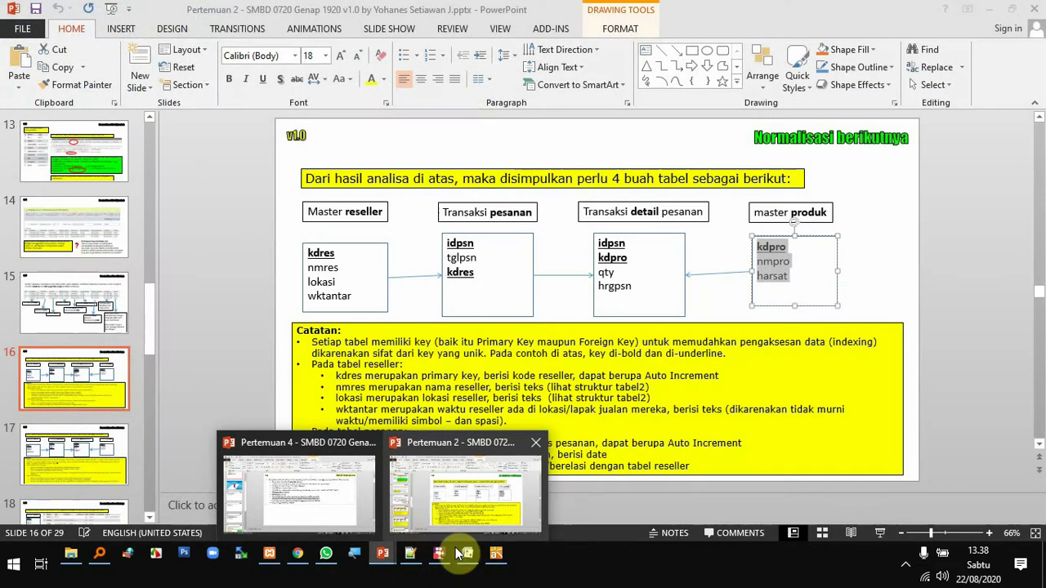
{"action": "left_click", "coordinate": [467, 557]}
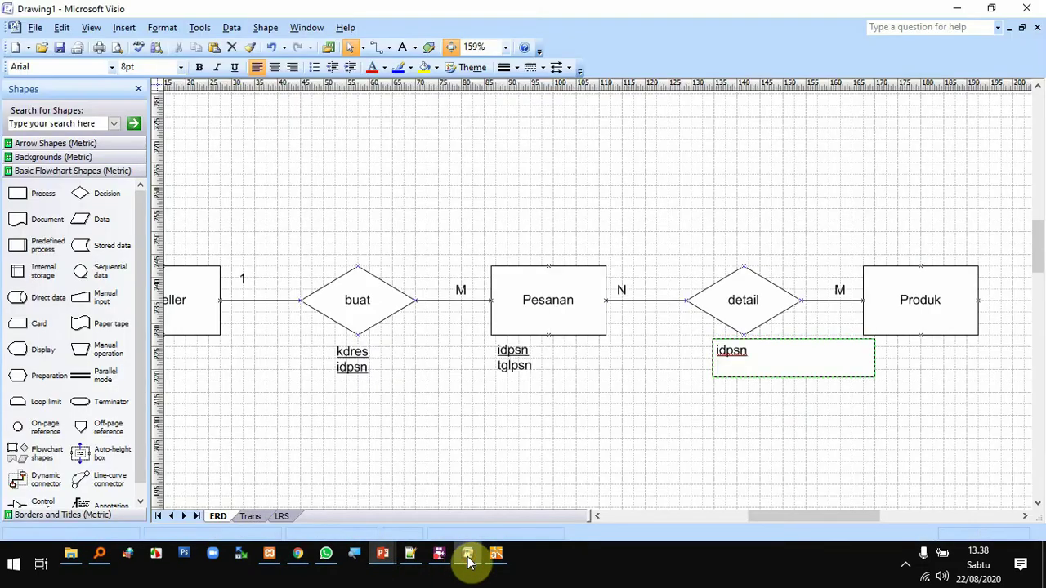
{"action": "left_click", "coordinate": [859, 429]}
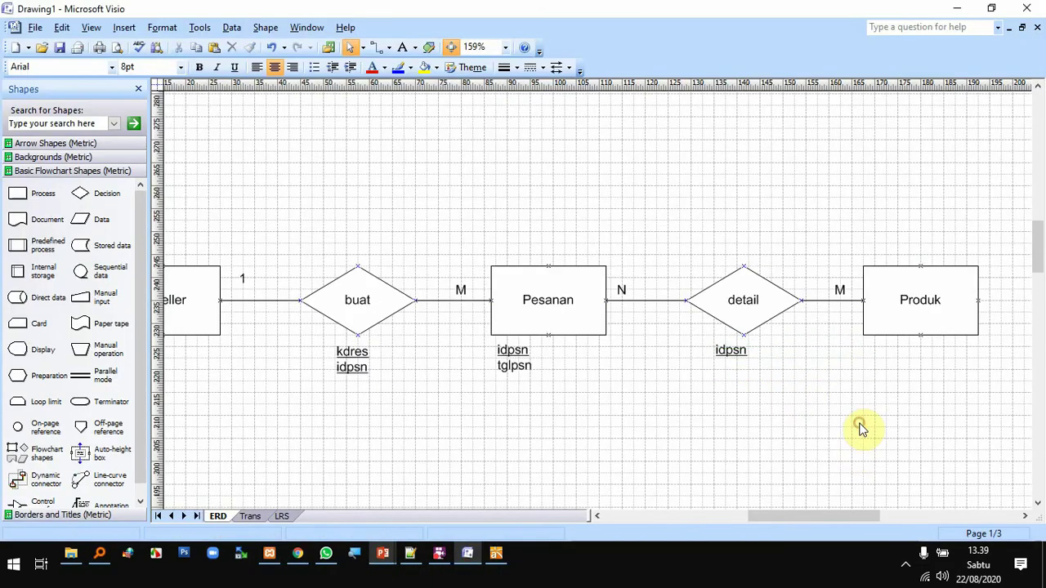
{"action": "left_click", "coordinate": [402, 49]}
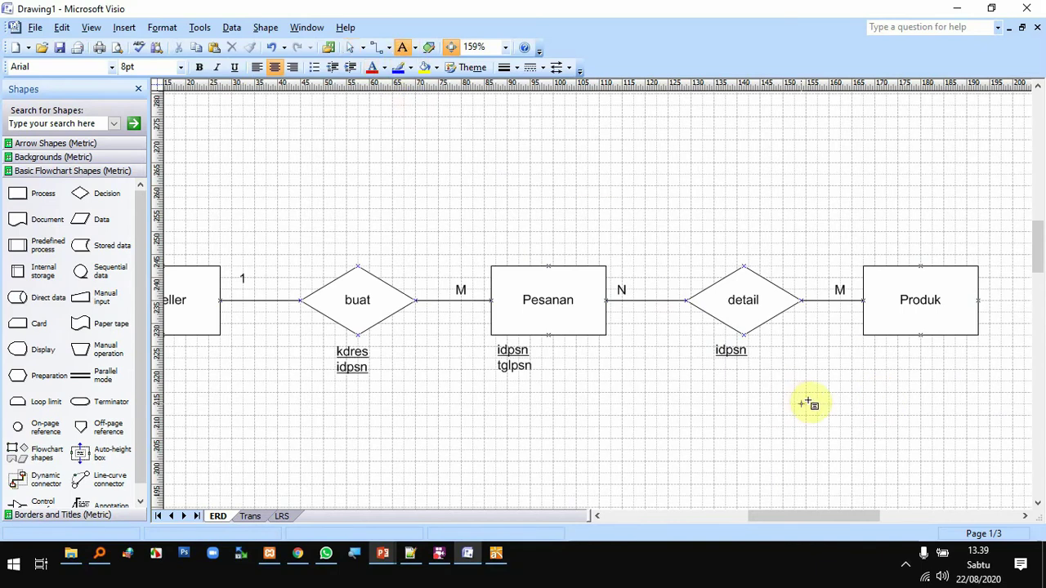
{"action": "left_click", "coordinate": [870, 414]}
{"action": "type", "text": "kdpro"}
{"action": "key", "text": "Return"}
{"action": "type", "text": "nmpro"}
{"action": "key", "text": "Return"}
{"action": "type", "text": "harsat"}
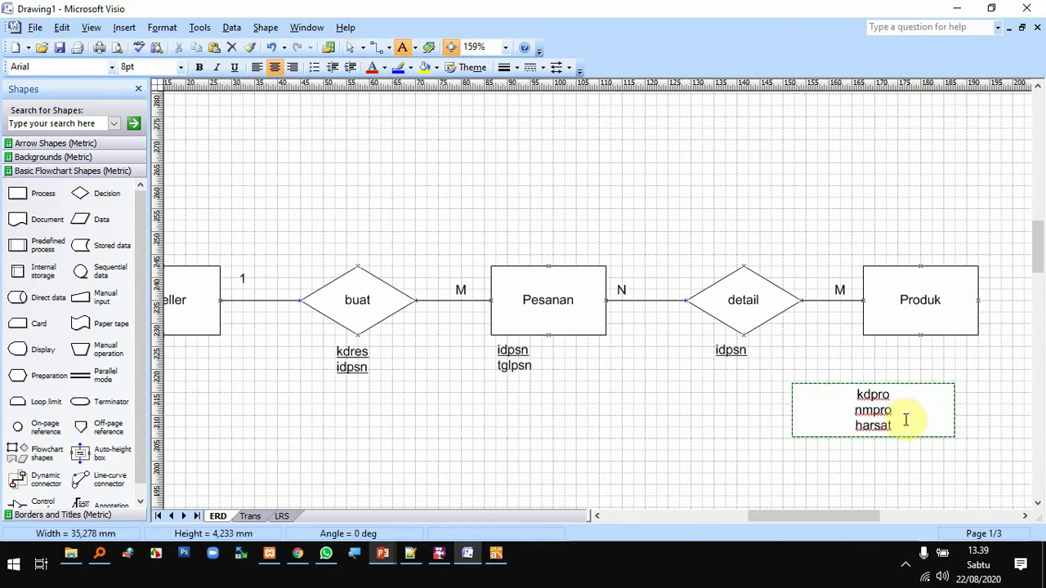
Left-align the new kdpro, nmpro, harsat list and underline kdpro as its key
{"action": "key", "text": "ctrl+a"}
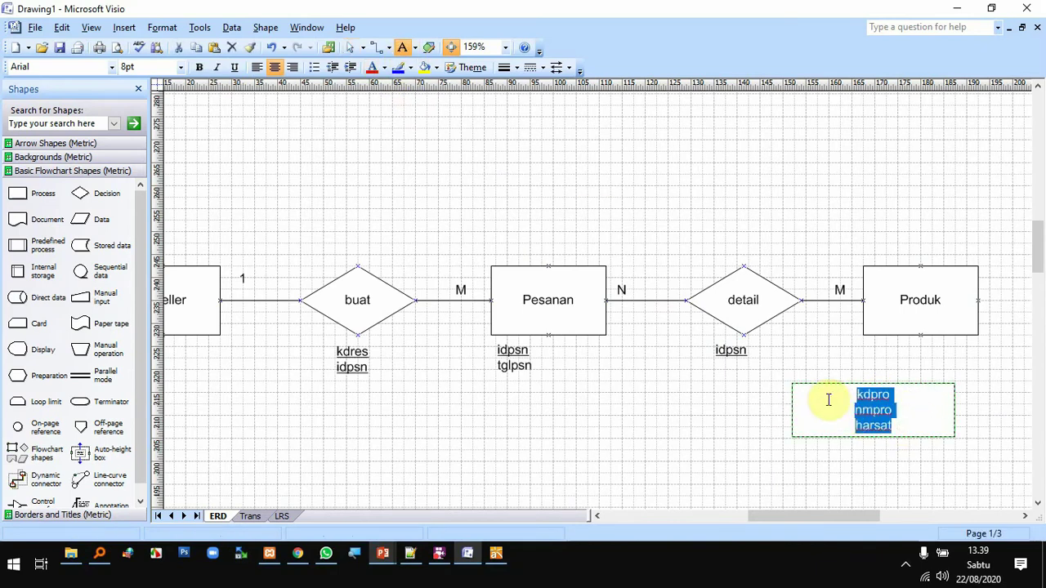
{"action": "left_click", "coordinate": [256, 67]}
{"action": "double_click", "coordinate": [810, 396]}
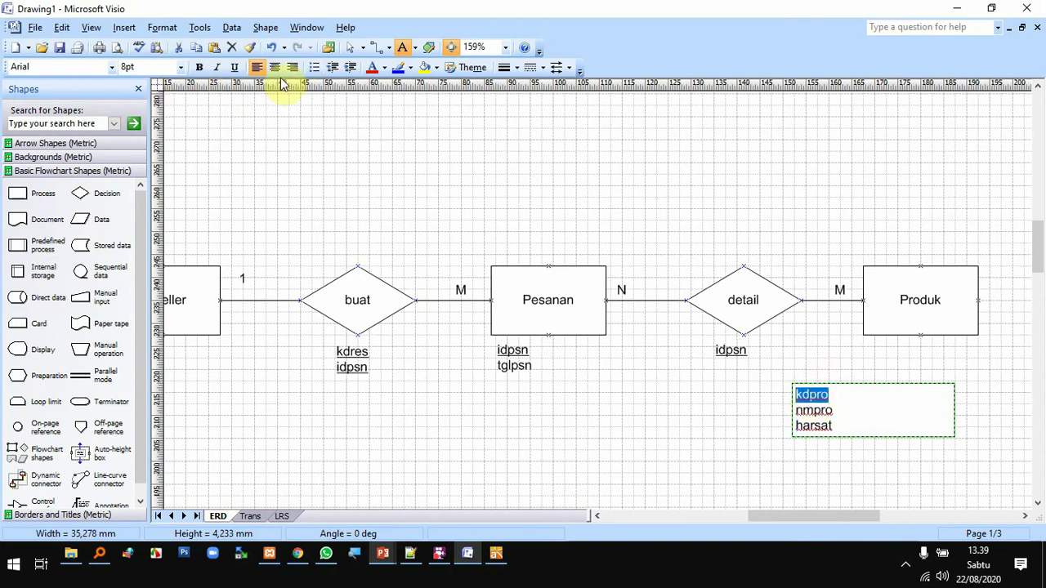
{"action": "left_click", "coordinate": [234, 67]}
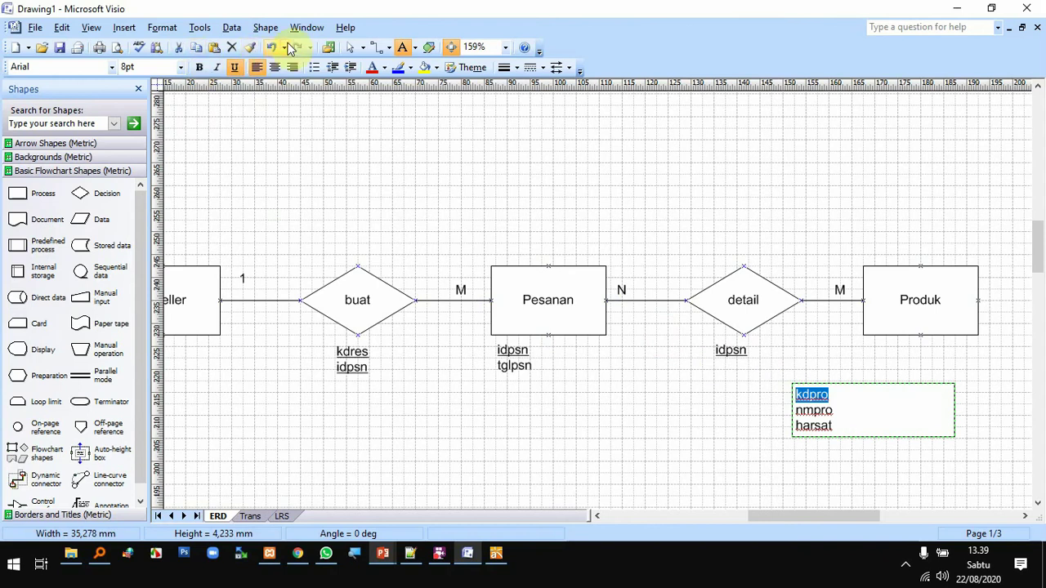
Move the kdpro, nmpro, harsat attribute list directly beneath the Produk box
{"action": "left_click", "coordinate": [350, 51]}
{"action": "left_click", "coordinate": [797, 450]}
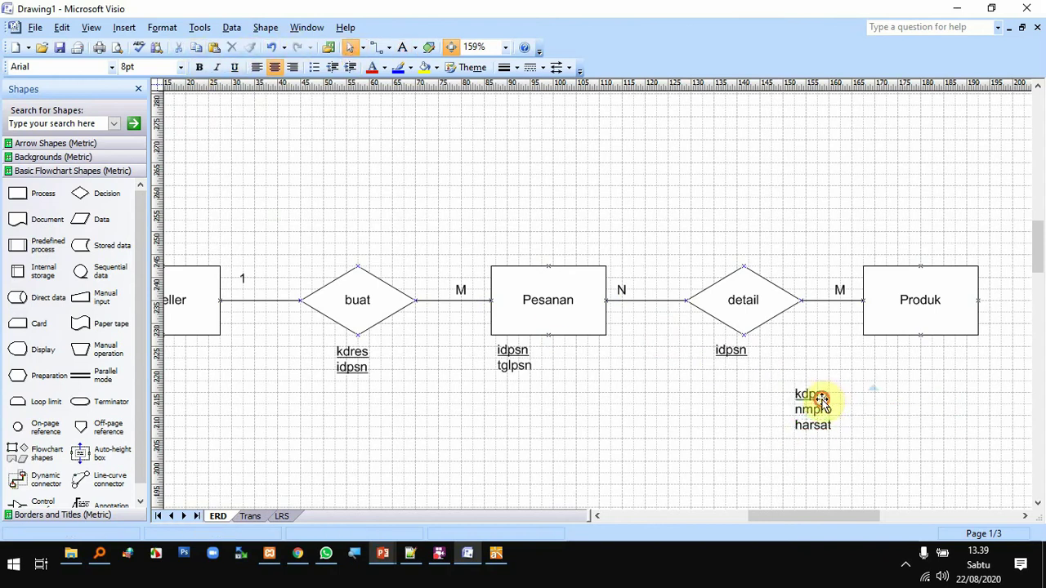
{"action": "left_click_drag", "start_coordinate": [821, 400], "coordinate": [898, 357]}
{"action": "left_click", "coordinate": [777, 402]}
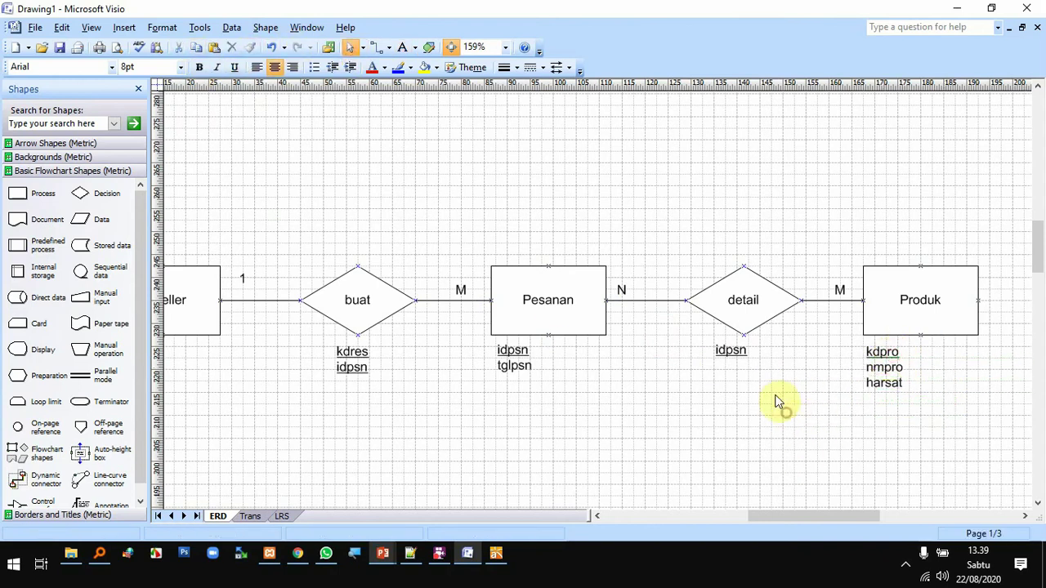
Add an underlined kdpro below idpsn in the attribute list under the detail diamond
{"action": "double_click", "coordinate": [735, 358]}
{"action": "left_click", "coordinate": [768, 384]}
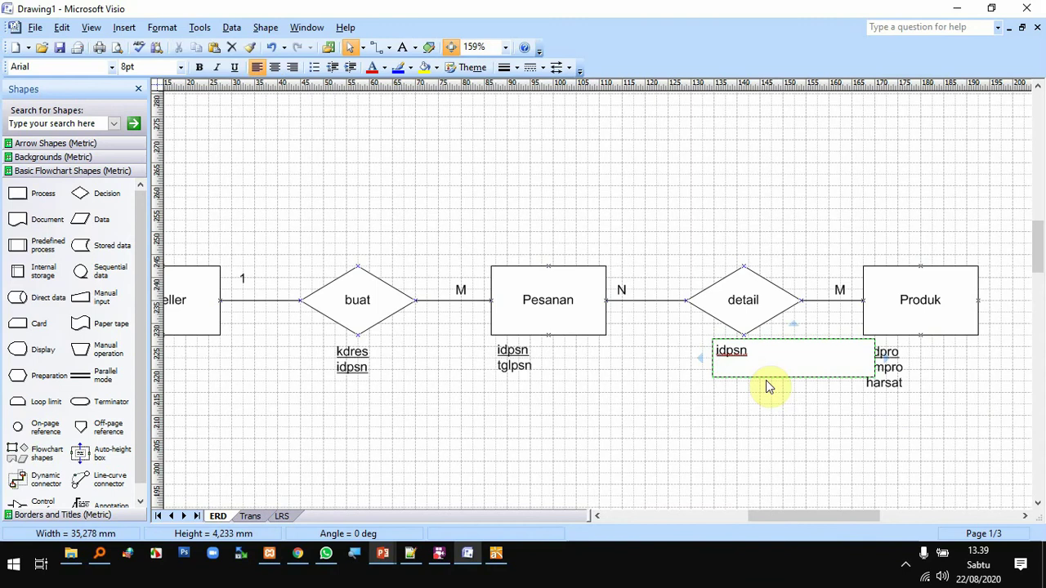
{"action": "type", "text": "kdpro"}
{"action": "key", "text": "Return"}
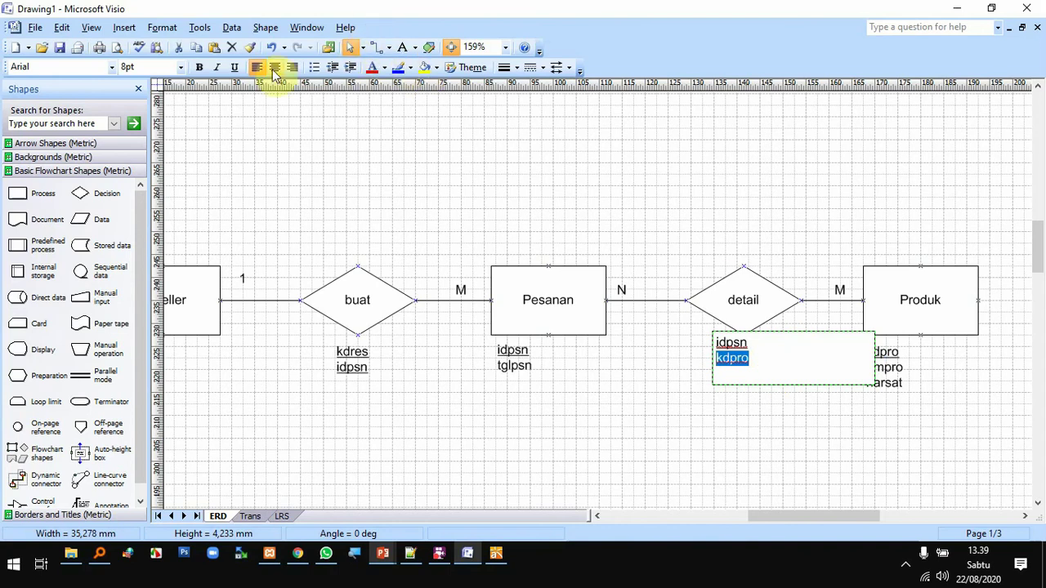
{"action": "left_click", "coordinate": [234, 67]}
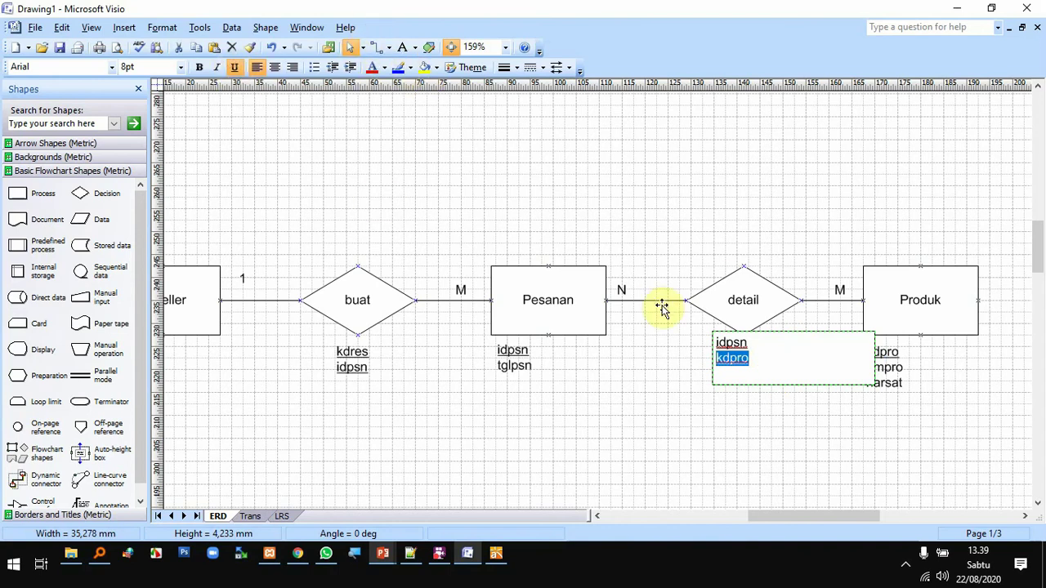
Add qty and hrgpsn without underline below kdpro in the detail list, checking the detail pesanan fields on the PowerPoint slide
{"action": "left_click", "coordinate": [732, 373]}
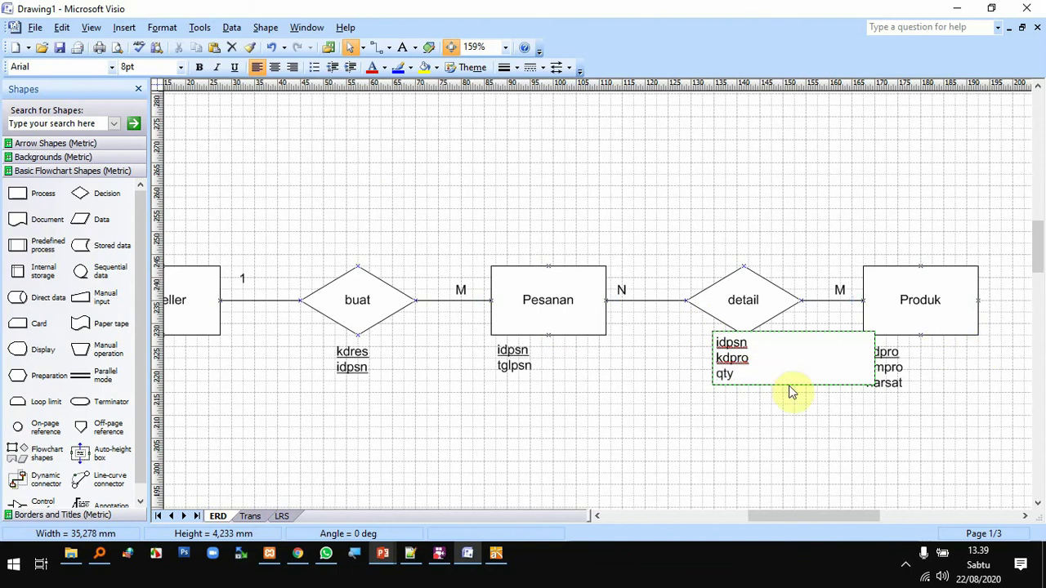
{"action": "key", "text": "Return"}
{"action": "key", "text": "ctrl+z"}
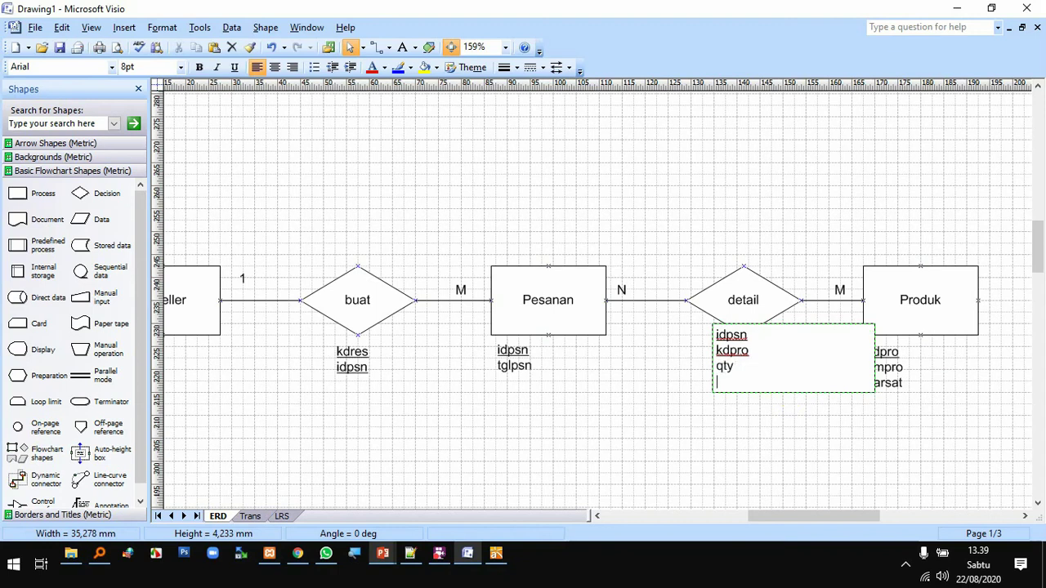
{"action": "mouse_move", "coordinate": [390, 563]}
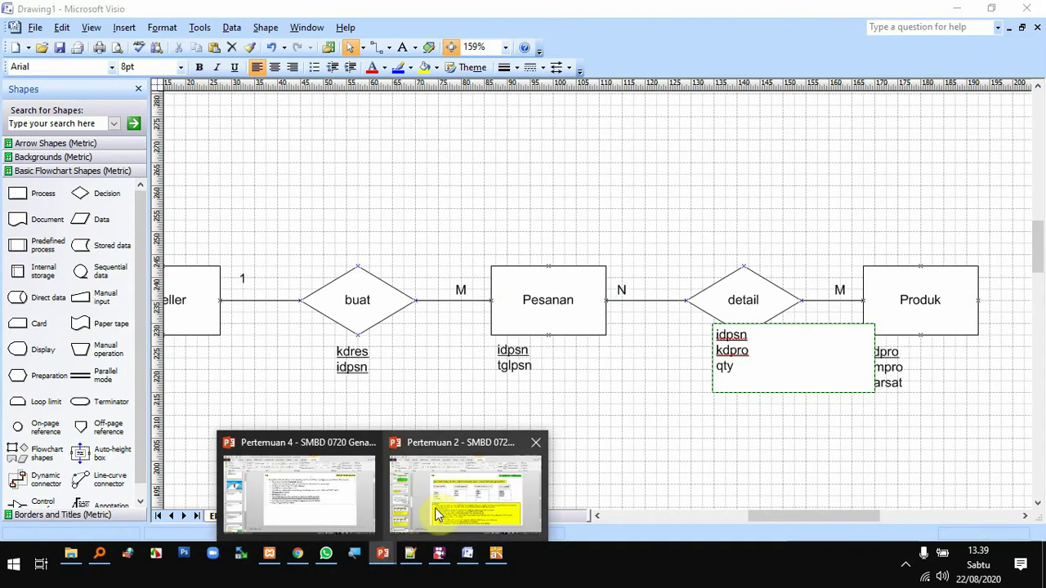
{"action": "mouse_move", "coordinate": [437, 505]}
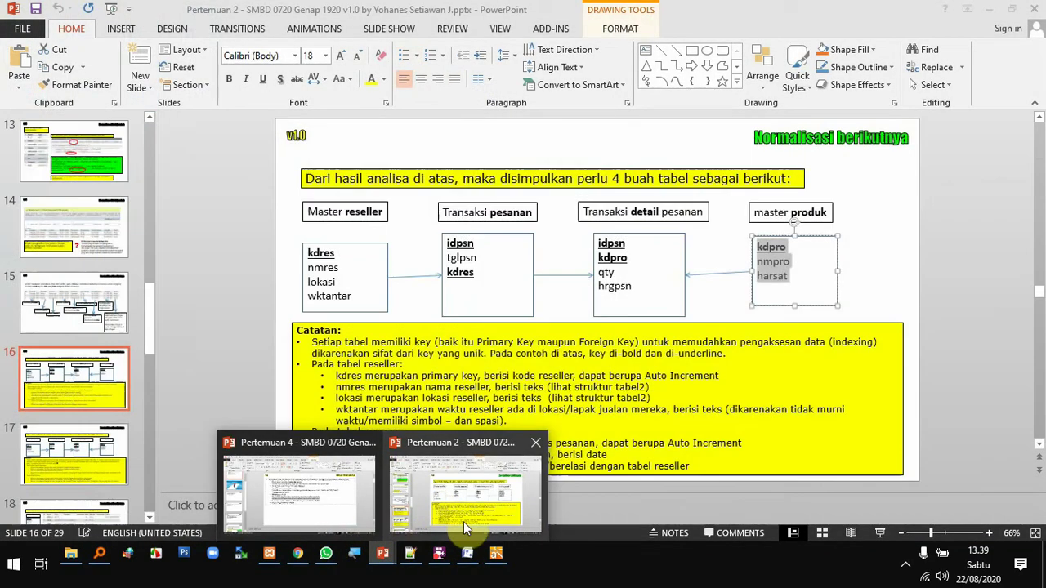
{"action": "left_click", "coordinate": [468, 553]}
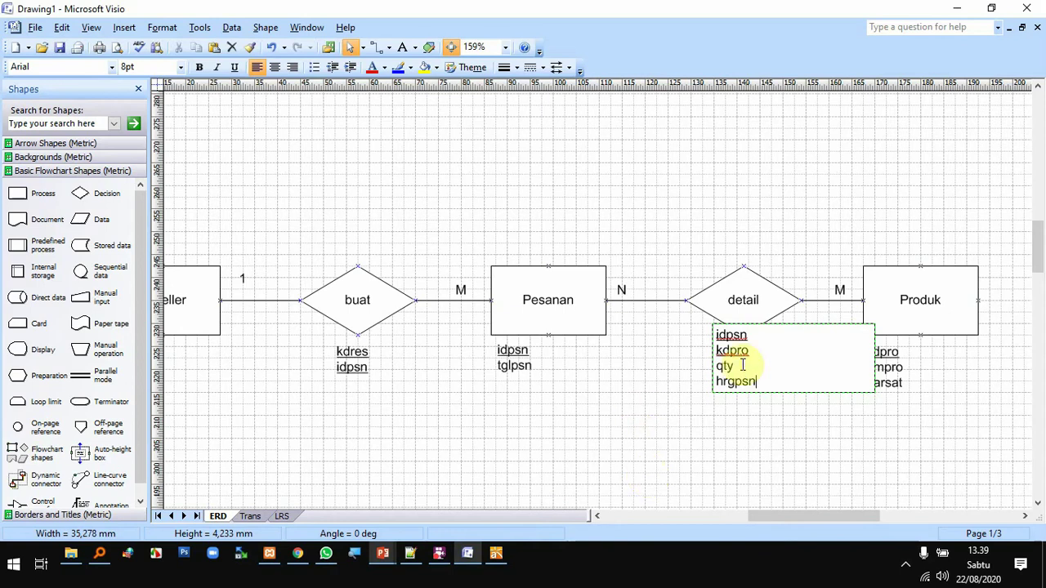
{"action": "left_click", "coordinate": [747, 432]}
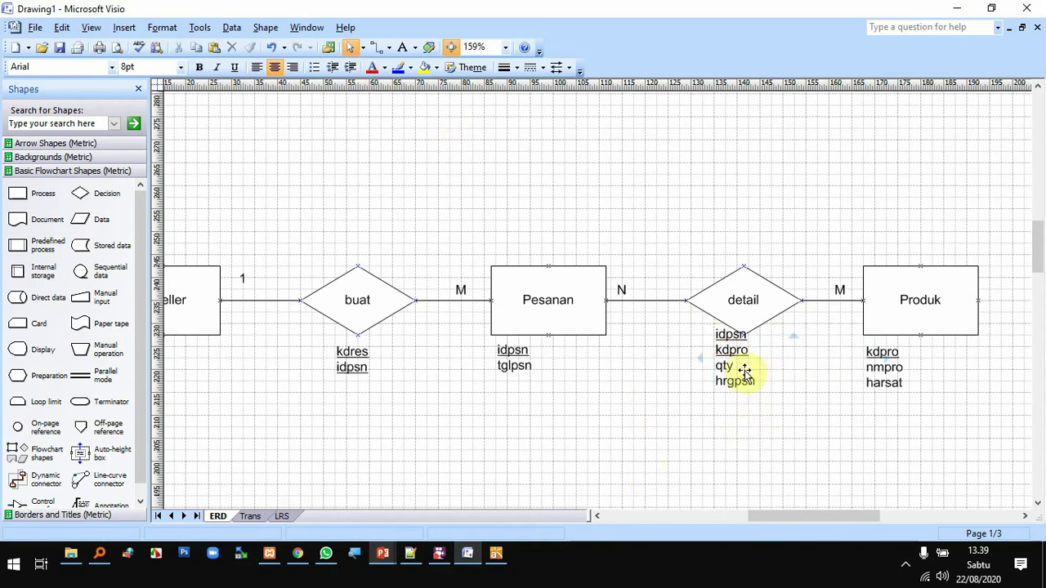
Move the detail attribute list down clear of the diamond, leaving only a small gap below it
{"action": "left_click_drag", "start_coordinate": [733, 360], "coordinate": [777, 397]}
{"action": "left_click", "coordinate": [865, 428]}
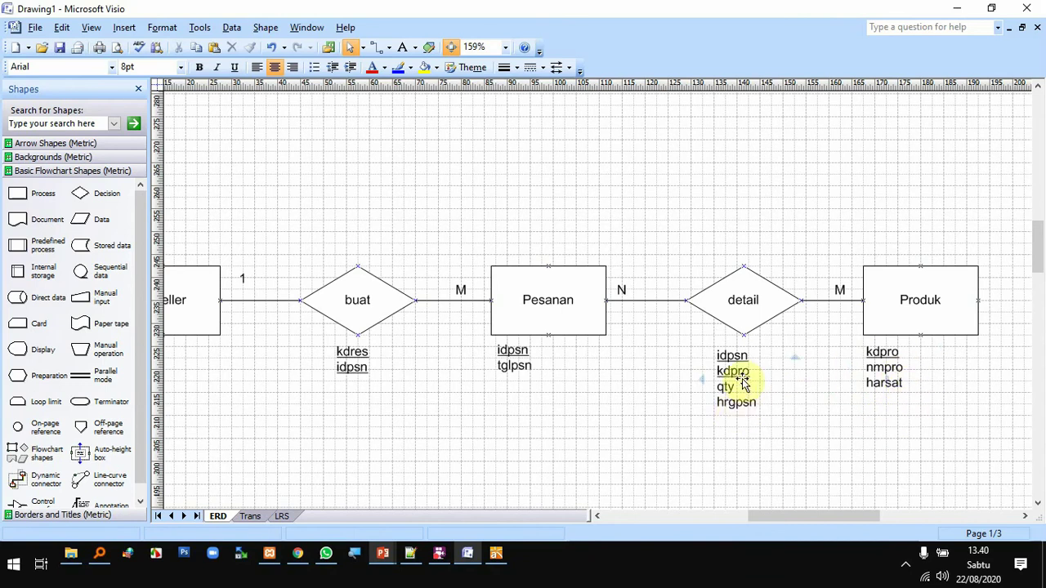
{"action": "left_click_drag", "start_coordinate": [738, 370], "coordinate": [737, 361]}
{"action": "left_click", "coordinate": [793, 449]}
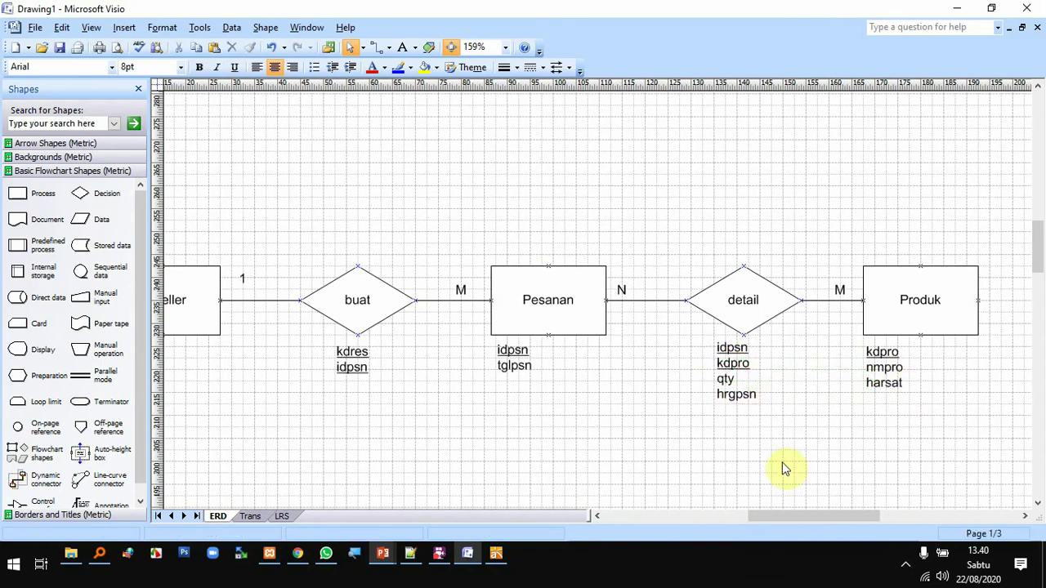
Copy the whole ERD drawing, including its labels and attribute lists, onto the Trans page
{"action": "mouse_move", "coordinate": [824, 520]}
{"action": "left_mouse_down"}
{"action": "mouse_move", "coordinate": [796, 518]}
{"action": "mouse_move", "coordinate": [820, 517]}
{"action": "left_mouse_up"}
{"action": "key", "text": "ctrl+a"}
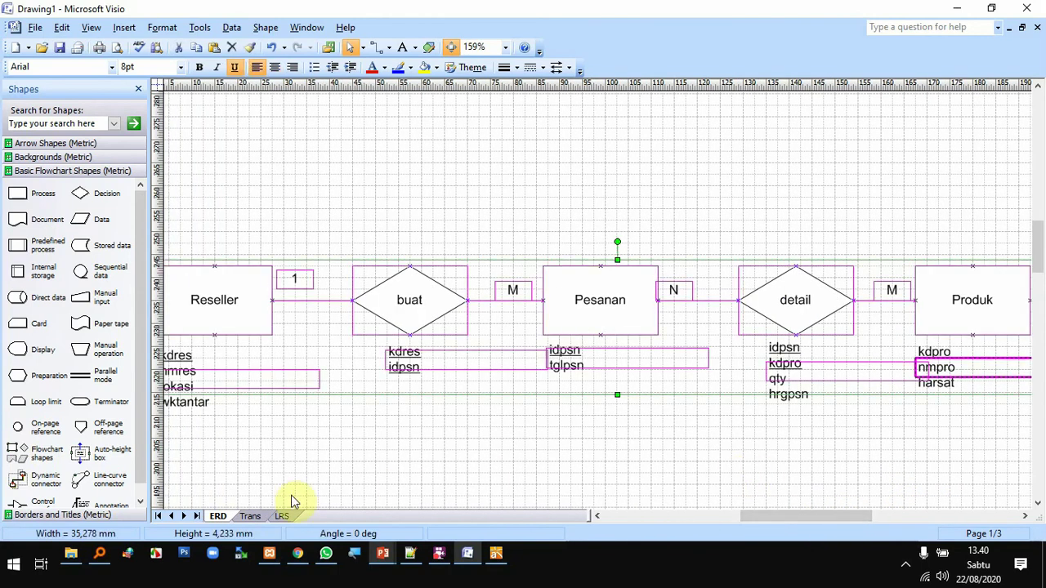
{"action": "left_click", "coordinate": [253, 515]}
{"action": "key", "text": "ctrl+v"}
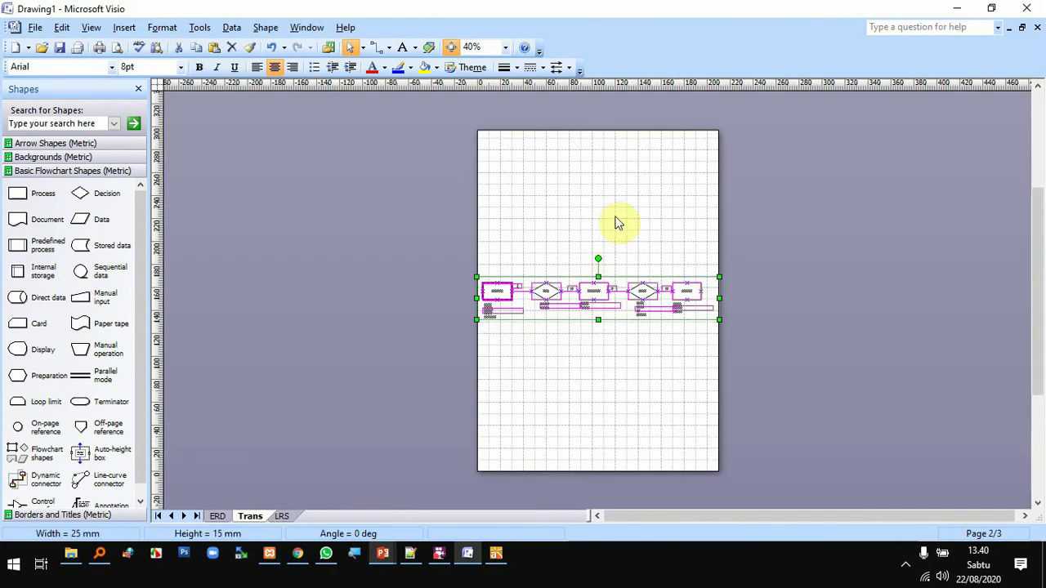
Place a 25 mm by 15 mm Process rectangle in the empty area above Reseller and buat on the Trans page
{"action": "scroll", "coordinate": [626, 218], "scroll_direction": "up", "scroll_amount": 5}
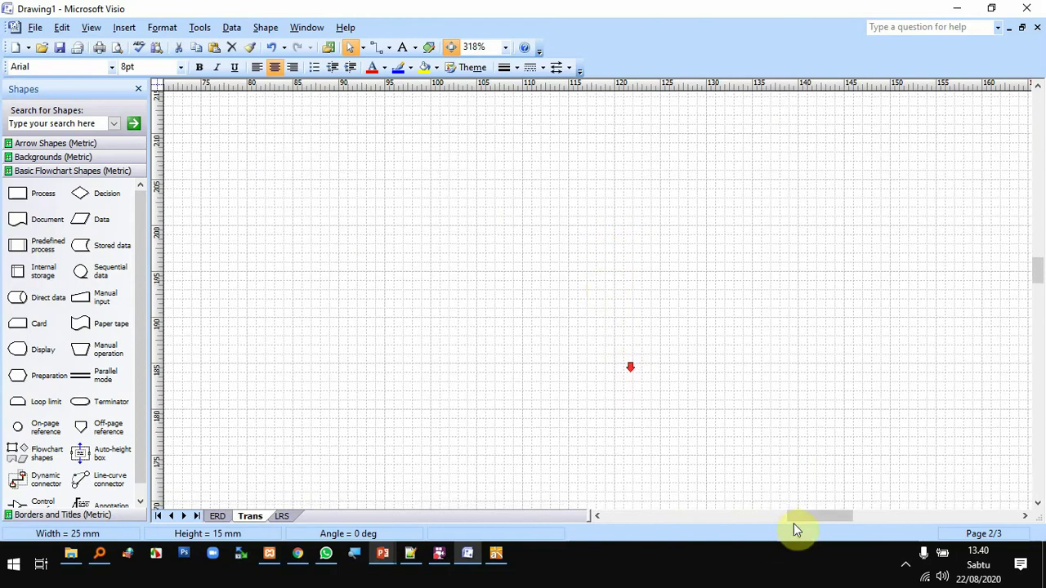
{"action": "left_click_drag", "start_coordinate": [807, 515], "coordinate": [759, 518]}
{"action": "scroll", "coordinate": [662, 388], "scroll_direction": "down", "scroll_amount": 5}
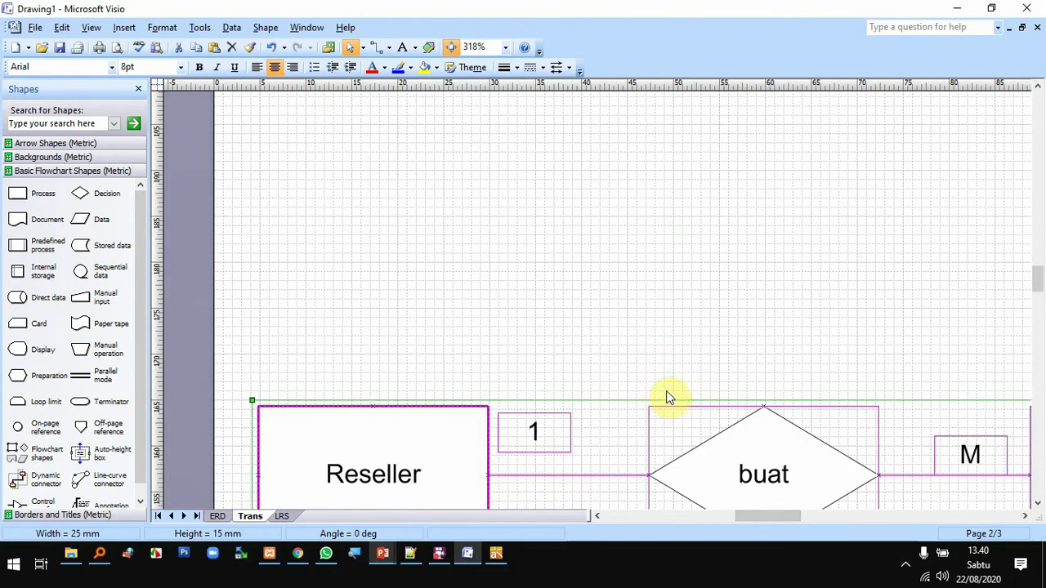
{"action": "left_click", "coordinate": [663, 444]}
{"action": "scroll", "coordinate": [594, 370], "scroll_direction": "down", "scroll_amount": 3}
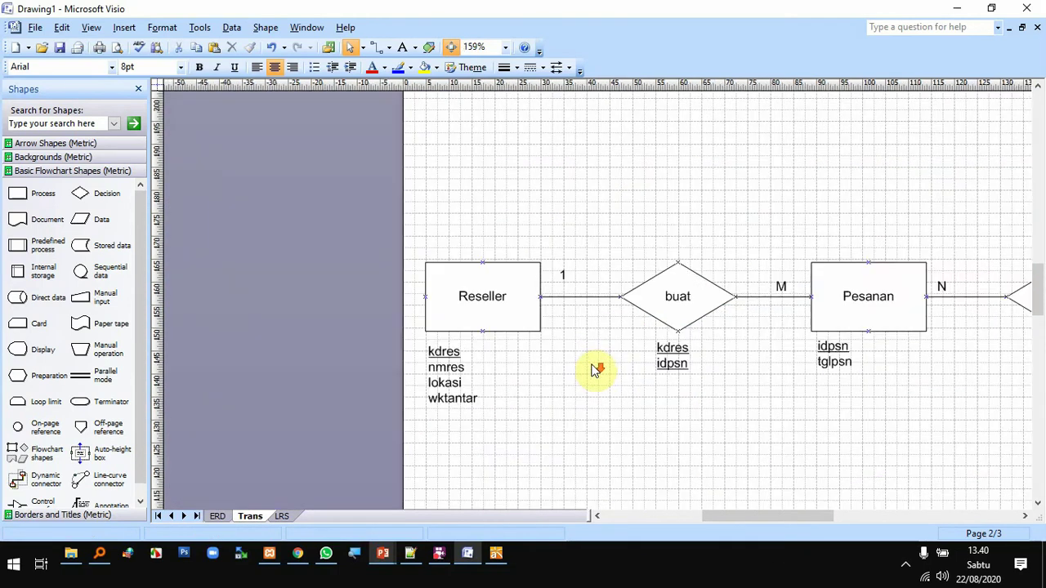
{"action": "left_click_drag", "start_coordinate": [24, 202], "coordinate": [543, 169]}
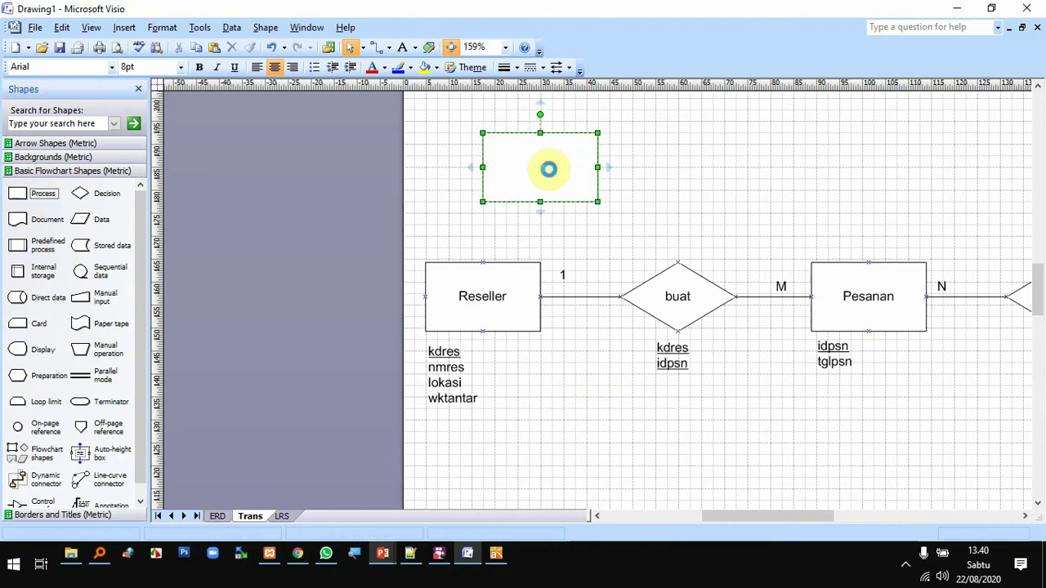
Set the new rectangle's fill pattern to 00: None, keeping its shadow style and shadow pattern at None
{"action": "right_click", "coordinate": [550, 171]}
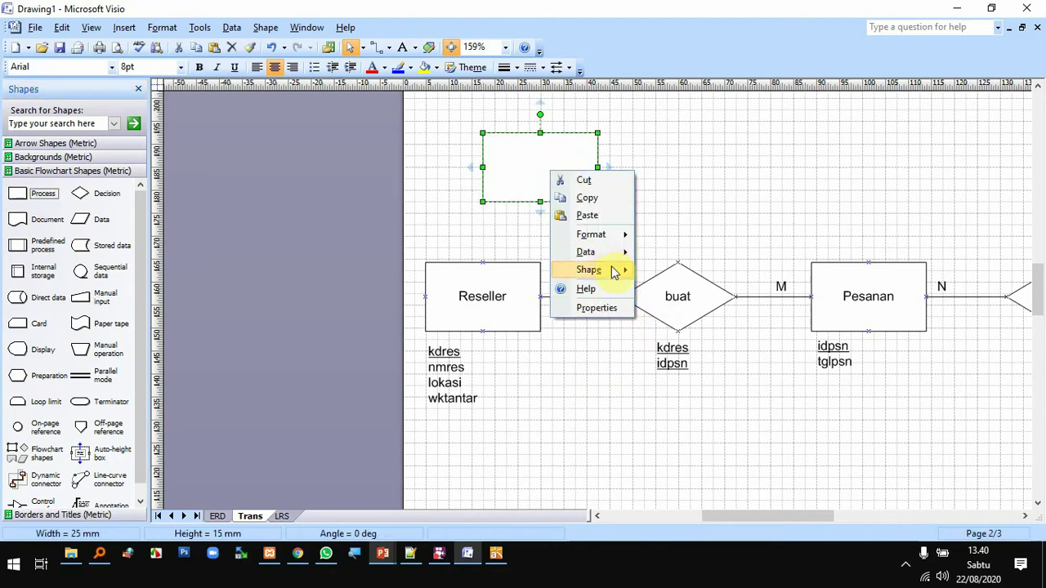
{"action": "mouse_move", "coordinate": [619, 273]}
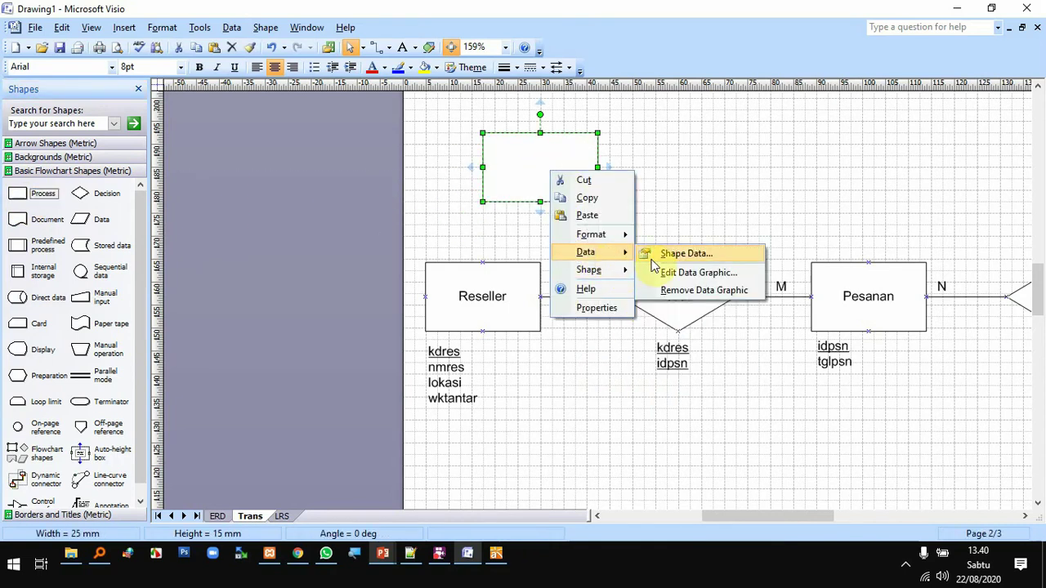
{"action": "mouse_move", "coordinate": [631, 241]}
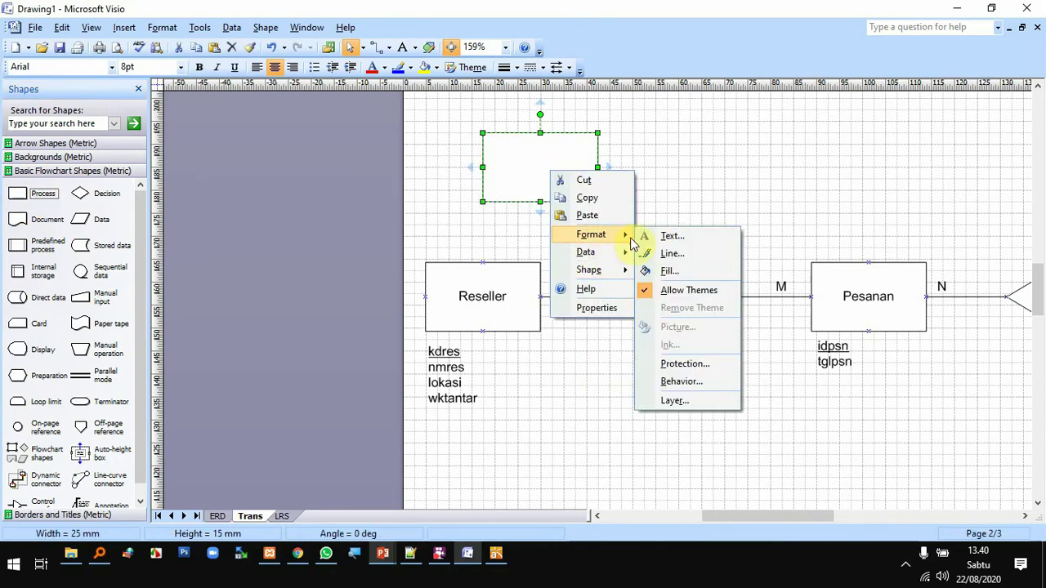
{"action": "left_click", "coordinate": [669, 271]}
{"action": "left_click", "coordinate": [501, 174]}
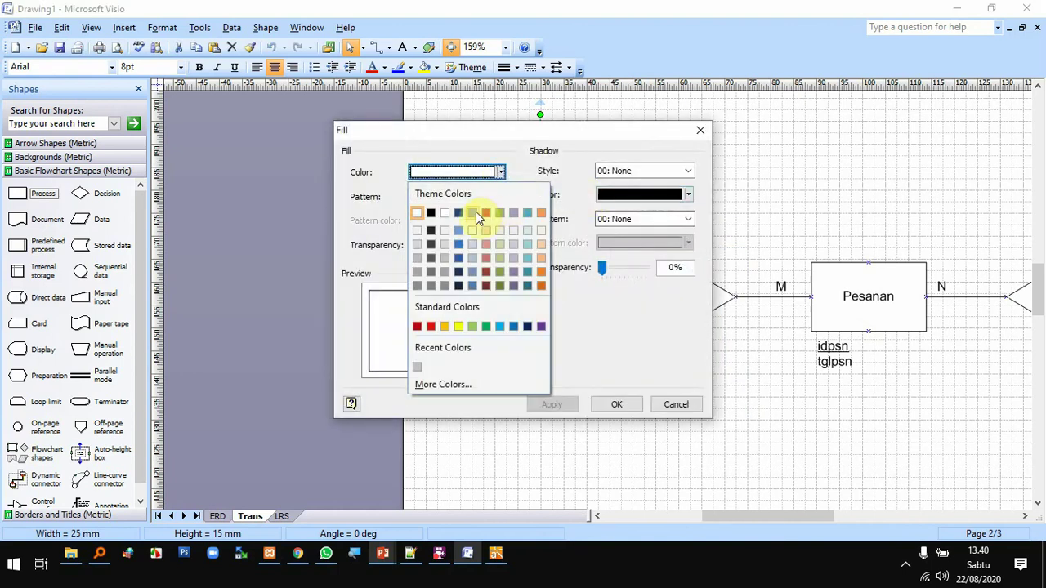
{"action": "left_click", "coordinate": [532, 154]}
{"action": "left_click", "coordinate": [501, 198]}
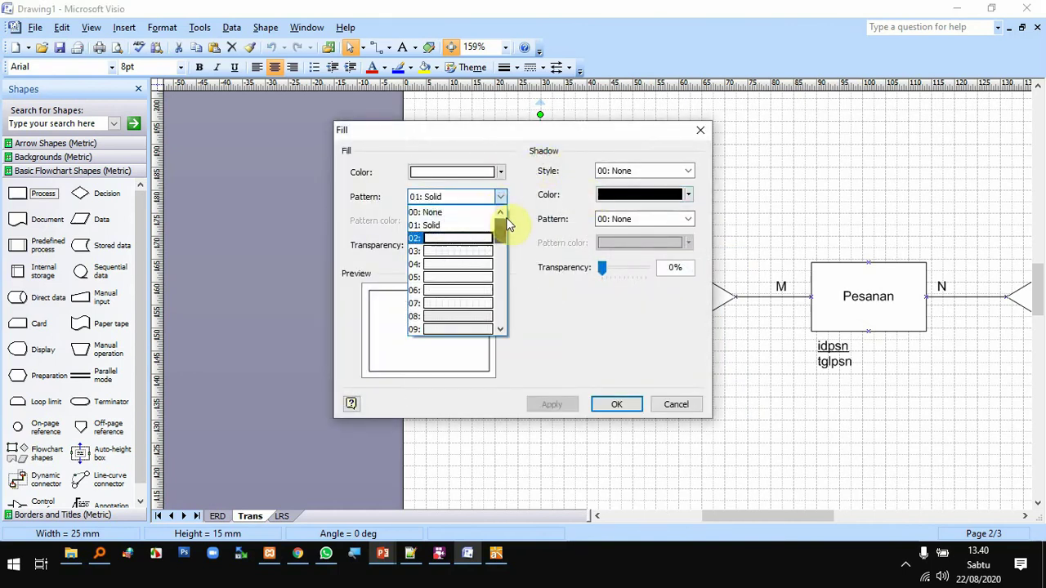
{"action": "left_click", "coordinate": [479, 218]}
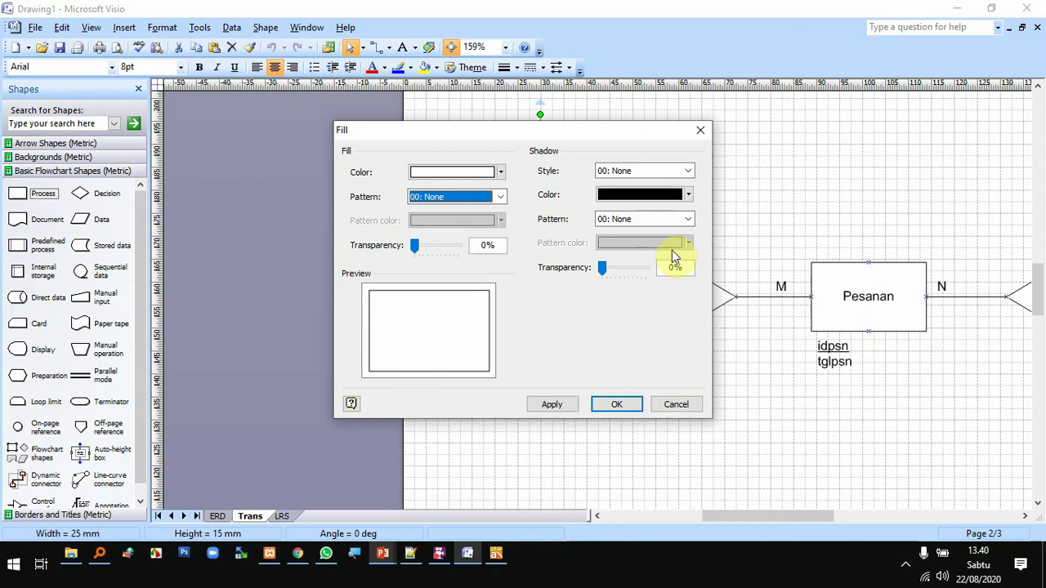
{"action": "left_click", "coordinate": [688, 171]}
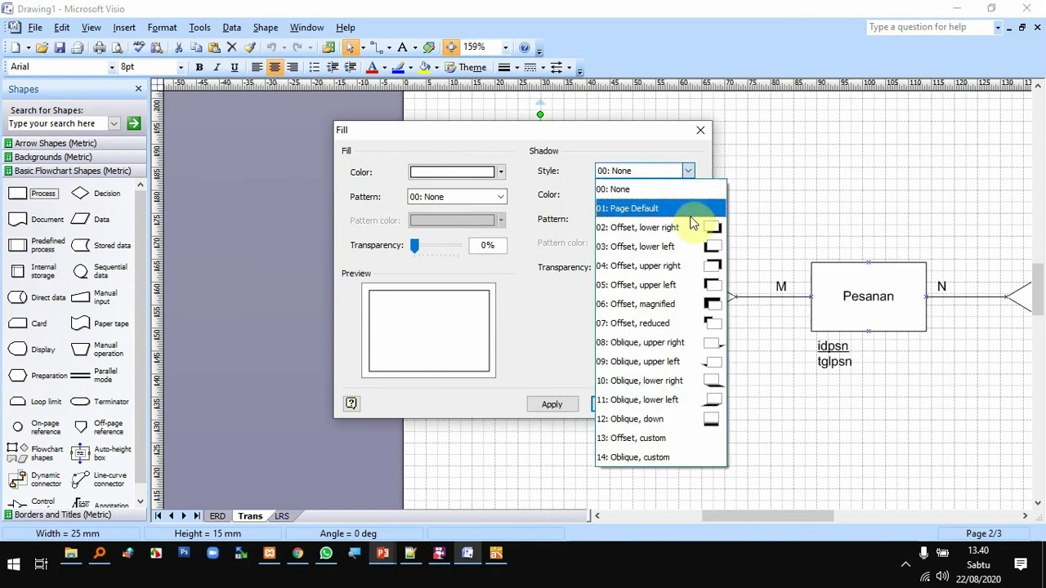
{"action": "left_click", "coordinate": [688, 170]}
{"action": "left_click", "coordinate": [685, 220]}
{"action": "left_click", "coordinate": [685, 220]}
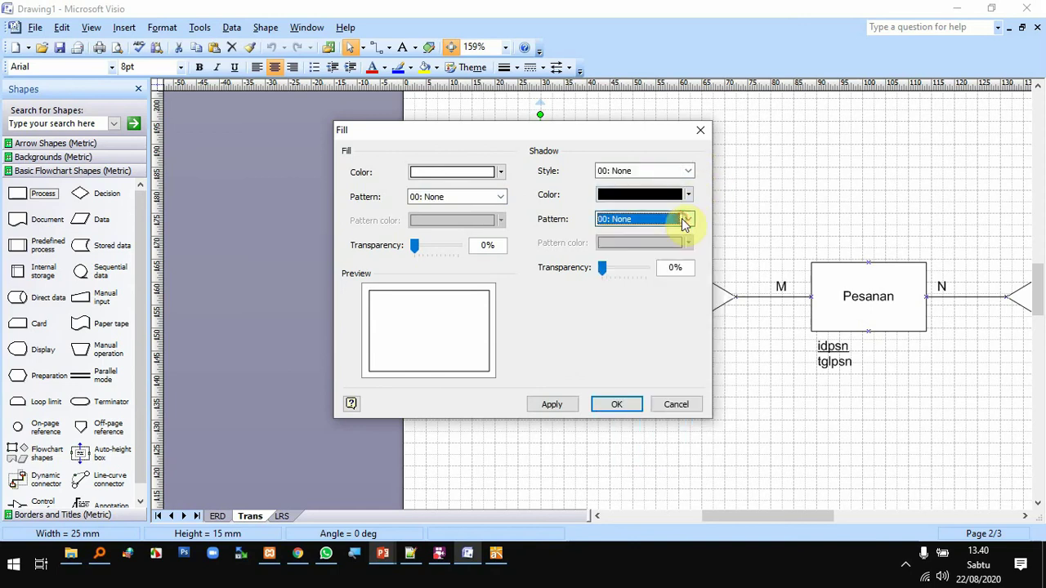
{"action": "left_click", "coordinate": [572, 406]}
{"action": "left_click", "coordinate": [614, 404]}
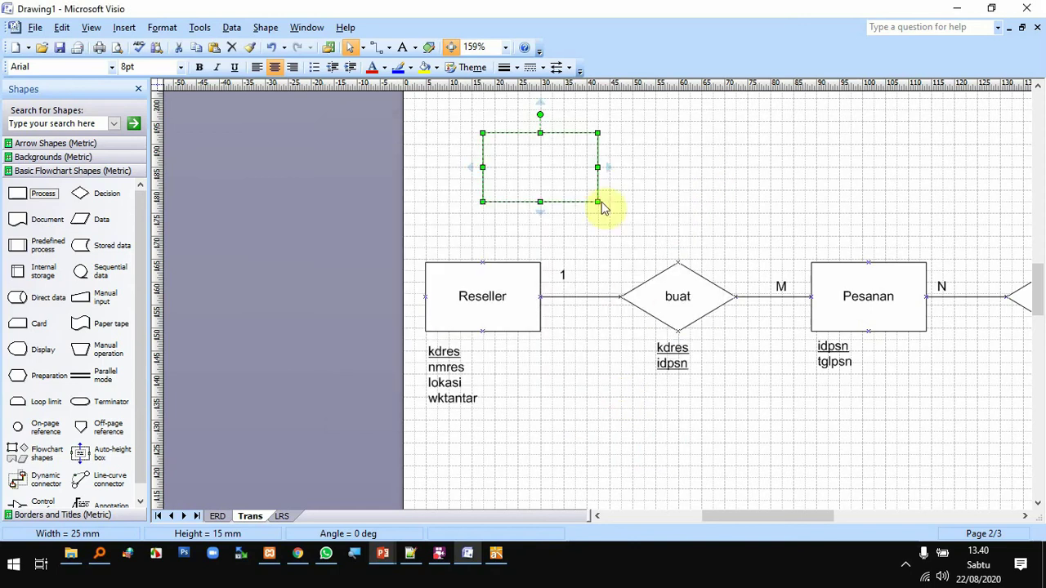
Format the rectangle's outline with line weight 05 and dashed line pattern 02
{"action": "right_click", "coordinate": [596, 177]}
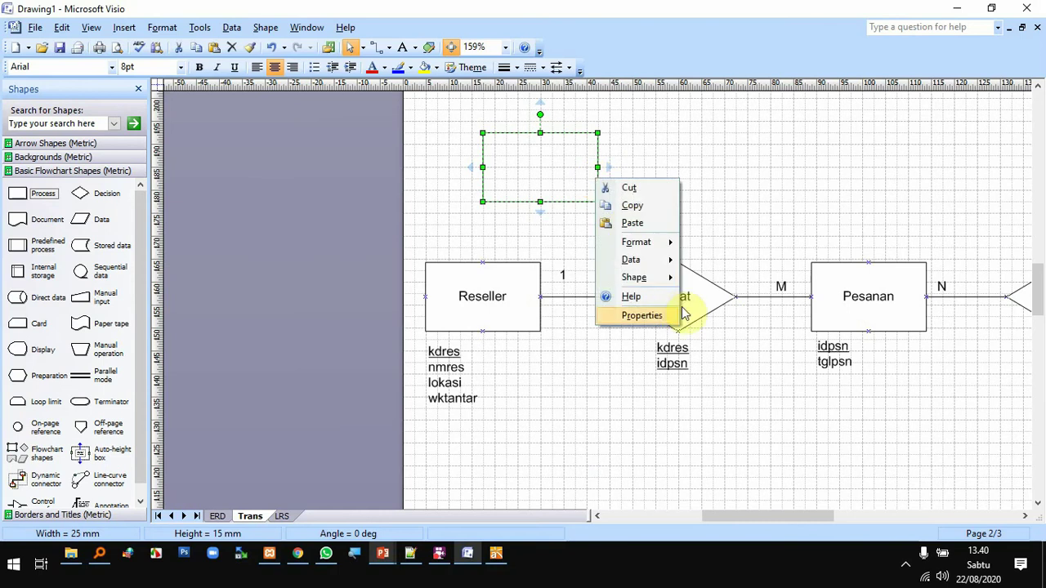
{"action": "left_click", "coordinate": [661, 242]}
{"action": "left_click", "coordinate": [714, 263]}
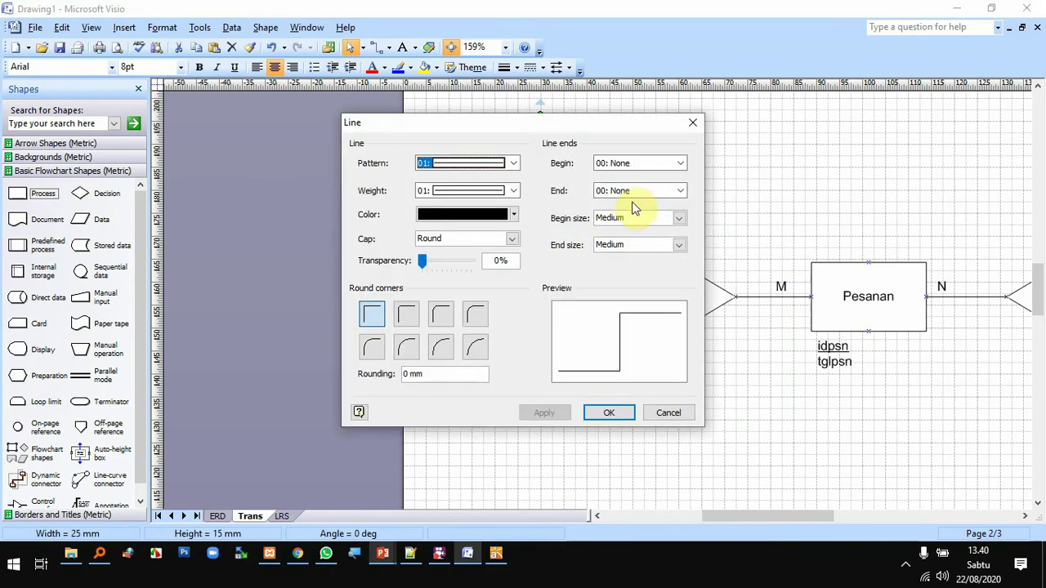
{"action": "left_click", "coordinate": [509, 192]}
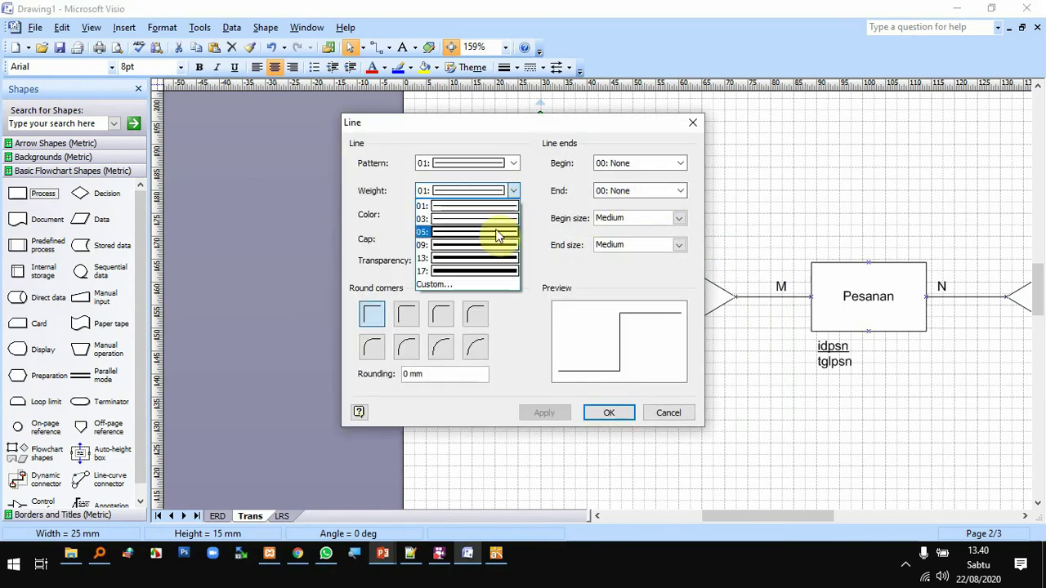
{"action": "left_click", "coordinate": [495, 229]}
{"action": "left_click", "coordinate": [514, 163]}
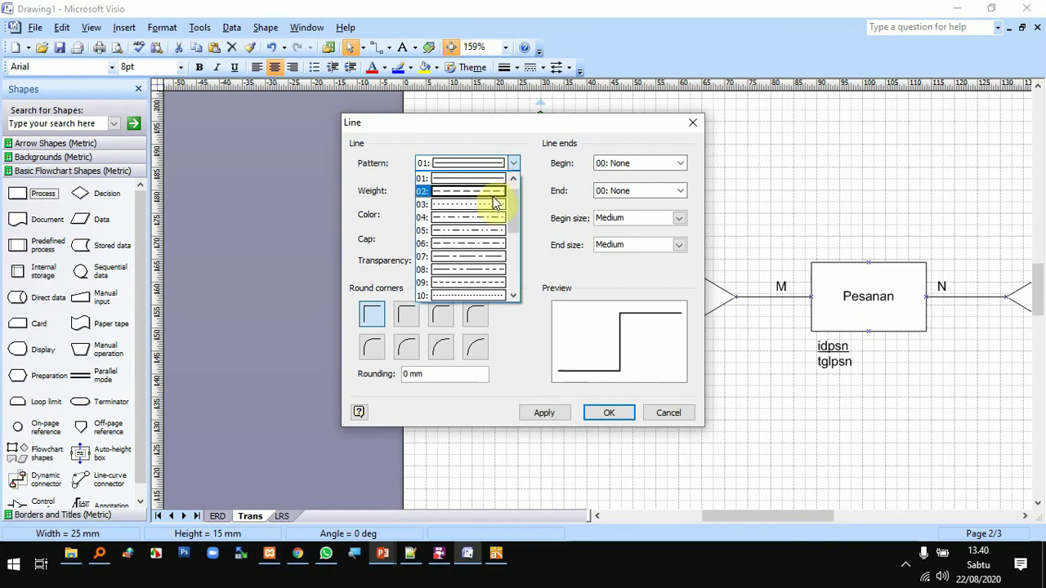
{"action": "left_click", "coordinate": [490, 195]}
{"action": "left_click", "coordinate": [602, 412]}
{"action": "left_click", "coordinate": [696, 433]}
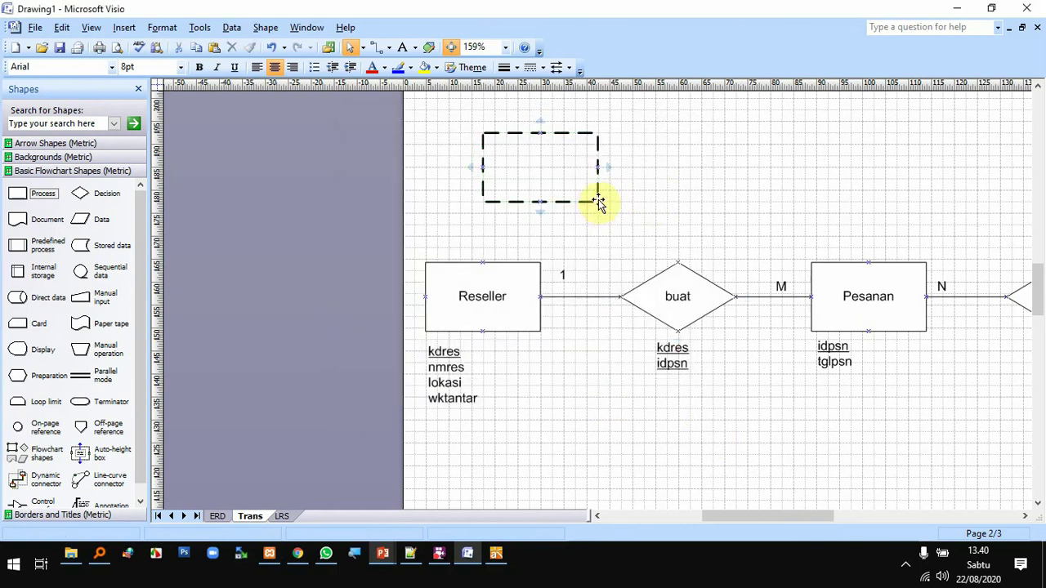
Move and resize the dashed rectangle to about 36 mm by 43 mm so it encloses only Reseller and its attribute list
{"action": "left_click_drag", "start_coordinate": [598, 203], "coordinate": [551, 415]}
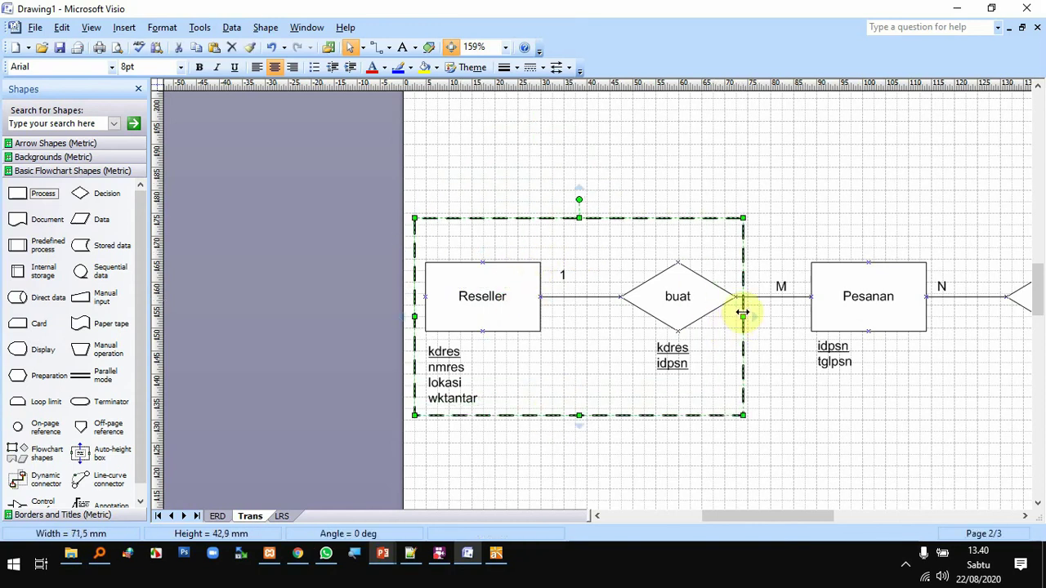
{"action": "left_click", "coordinate": [741, 414]}
{"action": "left_click_drag", "start_coordinate": [742, 315], "coordinate": [579, 327]}
{"action": "left_click", "coordinate": [666, 445]}
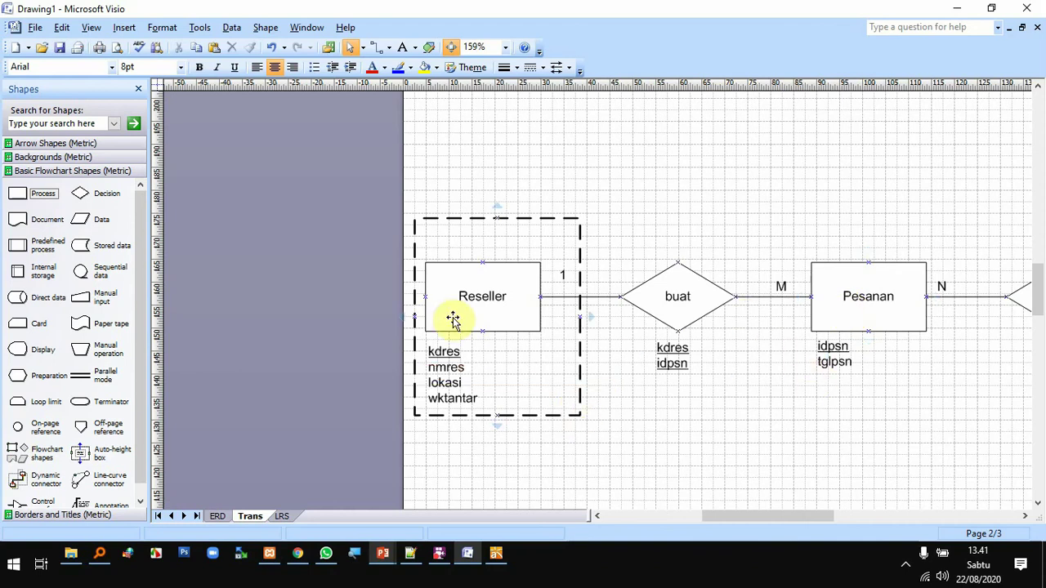
Copy the dashed Reseller frame over buat and widen the copy to about 77 mm so it encloses buat and Pesanan
{"action": "left_click_drag", "start_coordinate": [580, 406], "coordinate": [770, 401]}
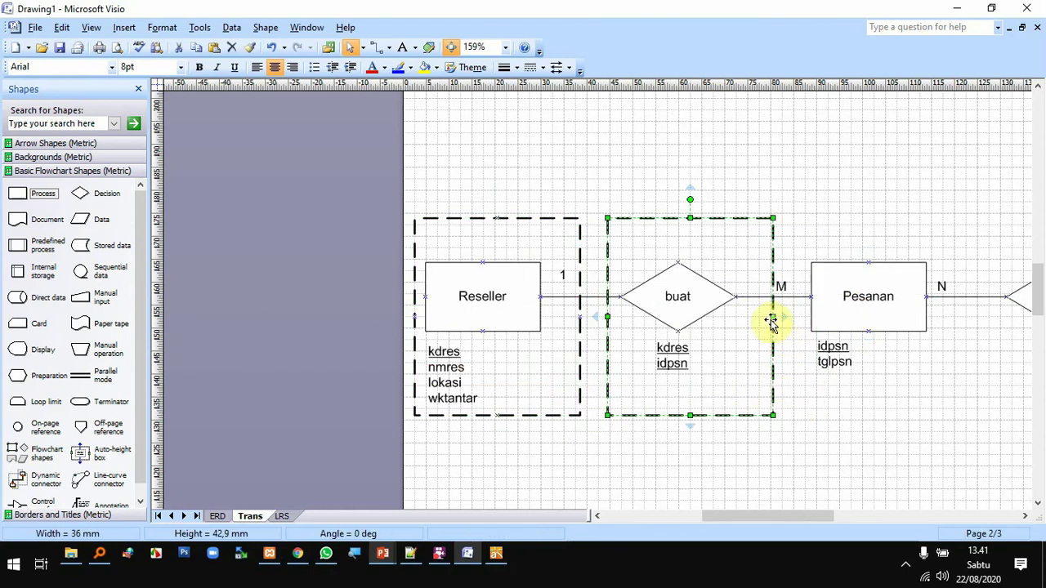
{"action": "left_click_drag", "start_coordinate": [770, 318], "coordinate": [961, 318]}
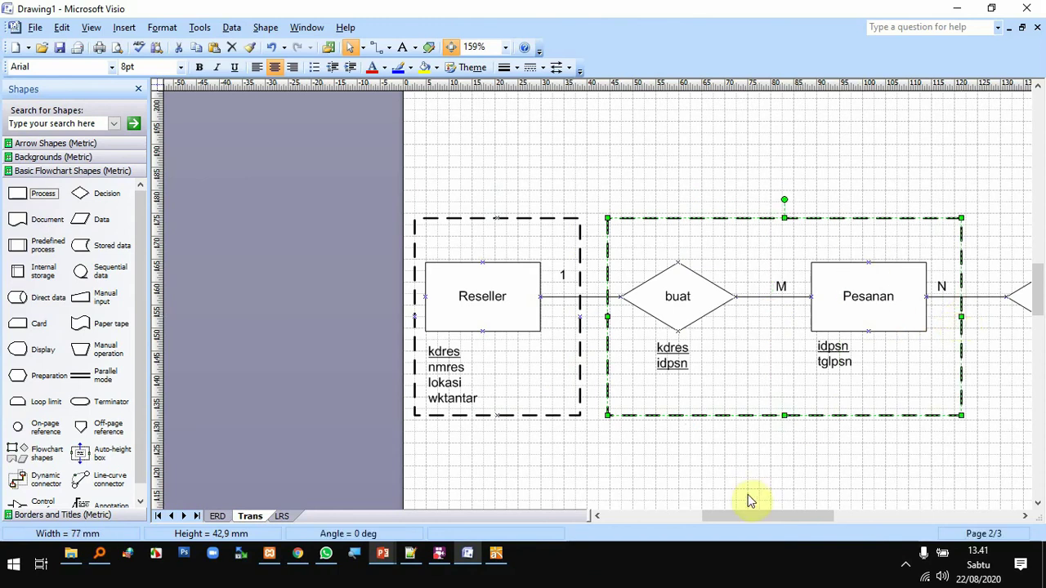
Copy the 36 mm wide dashed Reseller frame and place the copy around Produk and its attribute list
{"action": "mouse_move", "coordinate": [781, 516]}
{"action": "left_mouse_down"}
{"action": "mouse_move", "coordinate": [839, 516]}
{"action": "mouse_move", "coordinate": [786, 523]}
{"action": "left_mouse_up"}
{"action": "left_click", "coordinate": [549, 417]}
{"action": "left_click_drag", "start_coordinate": [549, 417], "coordinate": [1001, 480]}
{"action": "left_click_drag", "start_coordinate": [810, 516], "coordinate": [858, 518]}
{"action": "left_click_drag", "start_coordinate": [719, 462], "coordinate": [986, 398]}
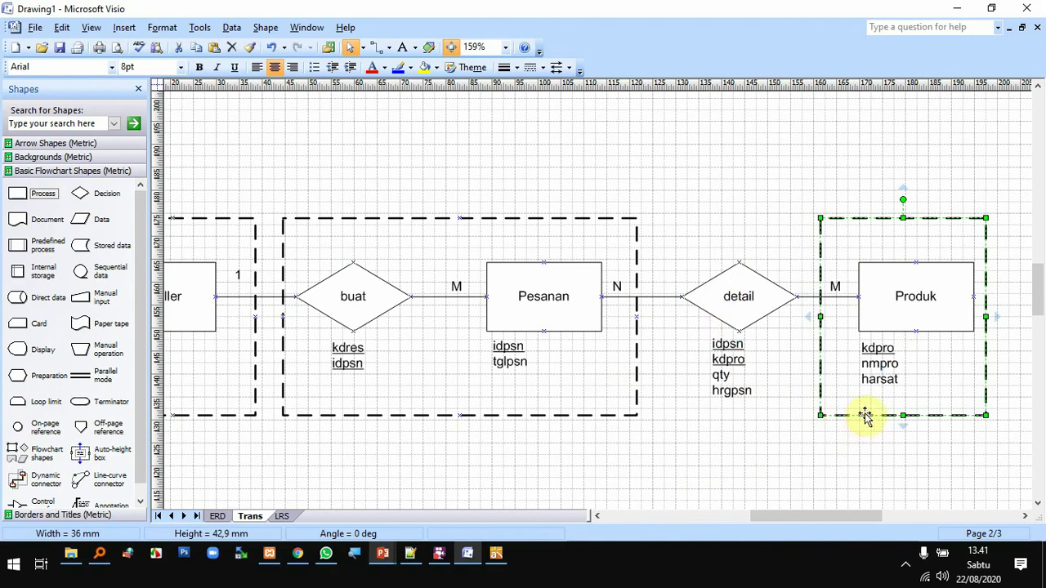
Copy the dashed Produk frame around detail and narrow the copy so it stays clear of the Produk frame
{"action": "left_click_drag", "start_coordinate": [863, 421], "coordinate": [689, 418]}
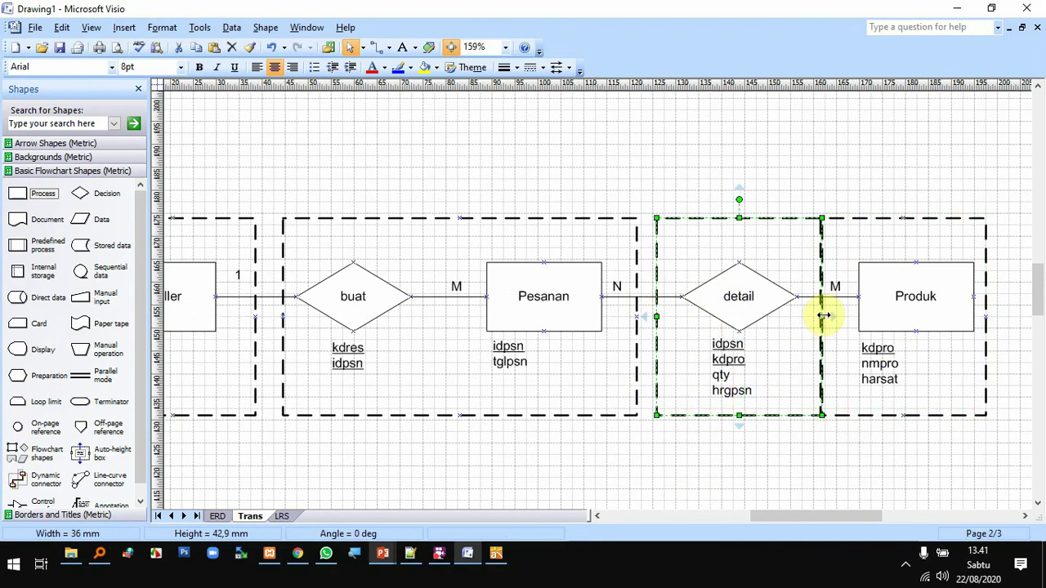
{"action": "left_click_drag", "start_coordinate": [823, 316], "coordinate": [802, 319]}
{"action": "left_click", "coordinate": [815, 502]}
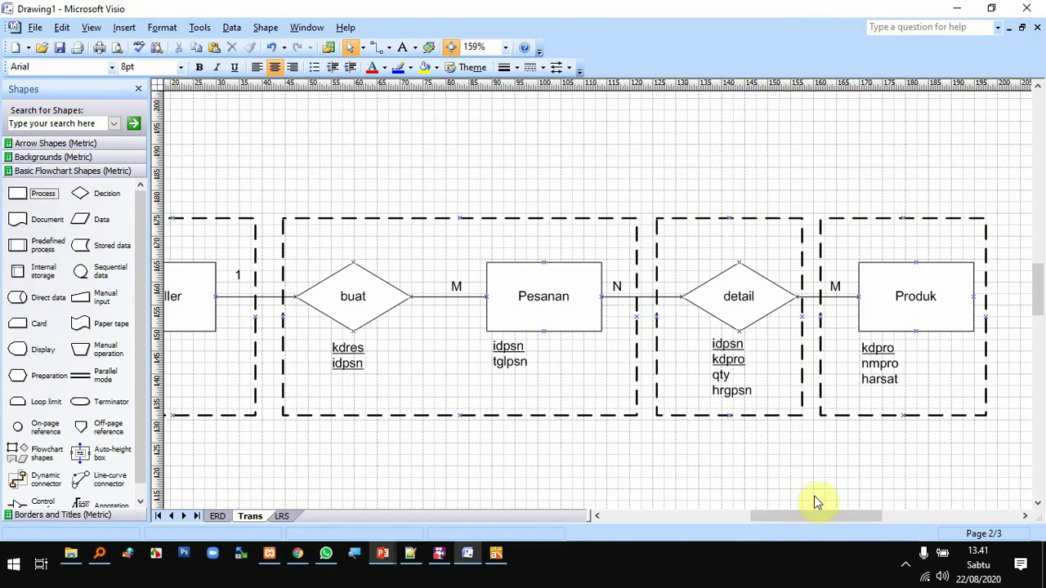
Check the four table definitions on the Pertemuan 2 PowerPoint slide, and add a class named reseller to Class Diagram0 in Astah
{"action": "left_click_drag", "start_coordinate": [833, 515], "coordinate": [800, 518]}
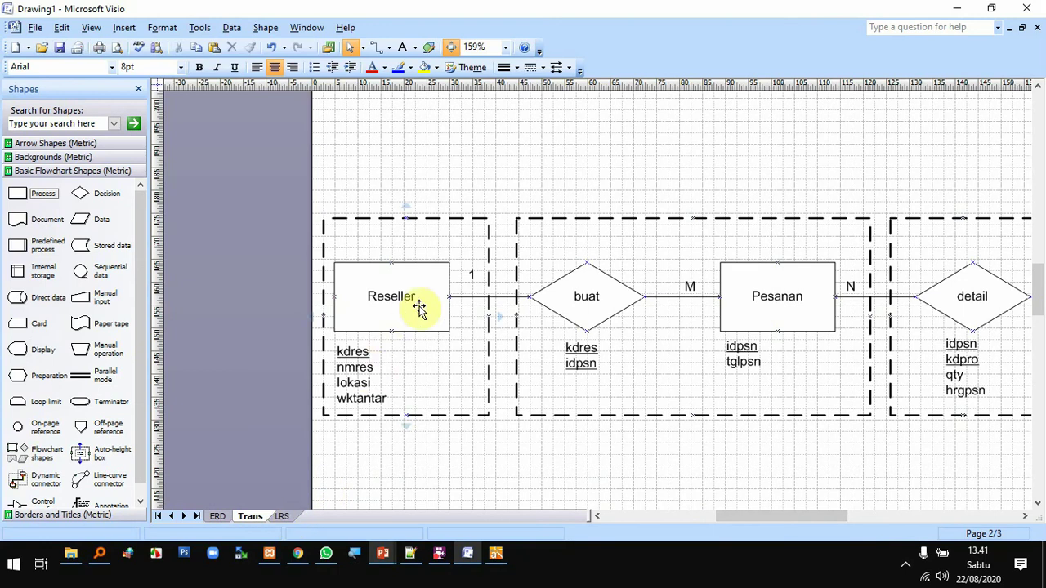
{"action": "left_click", "coordinate": [360, 368]}
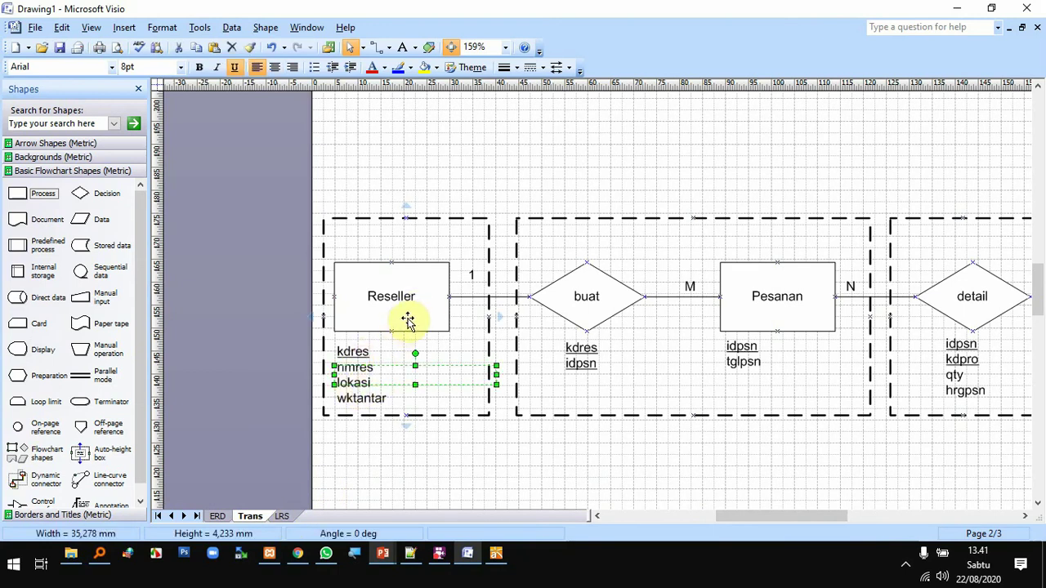
{"action": "mouse_move", "coordinate": [385, 554]}
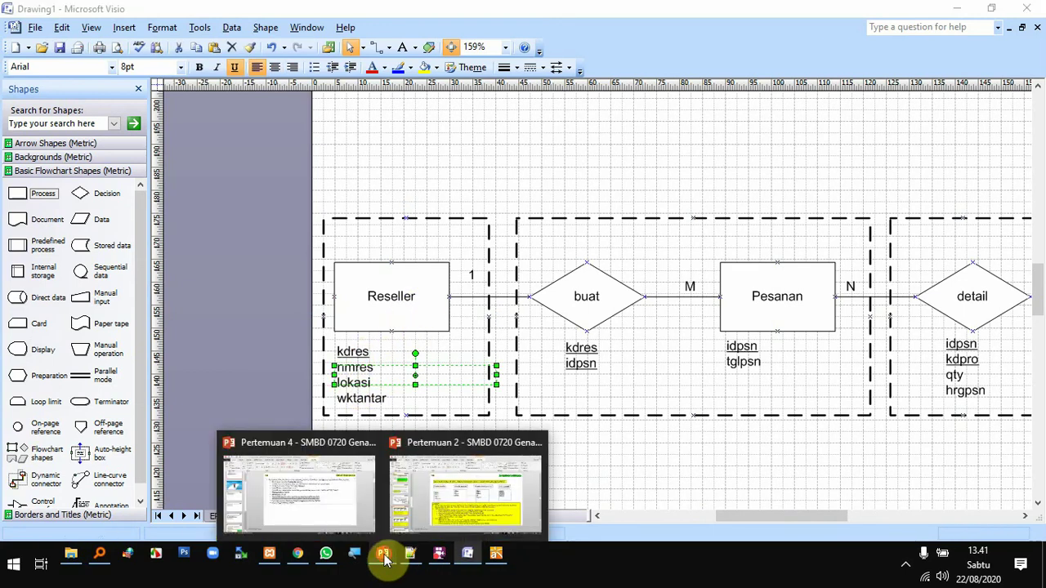
{"action": "left_click", "coordinate": [455, 492]}
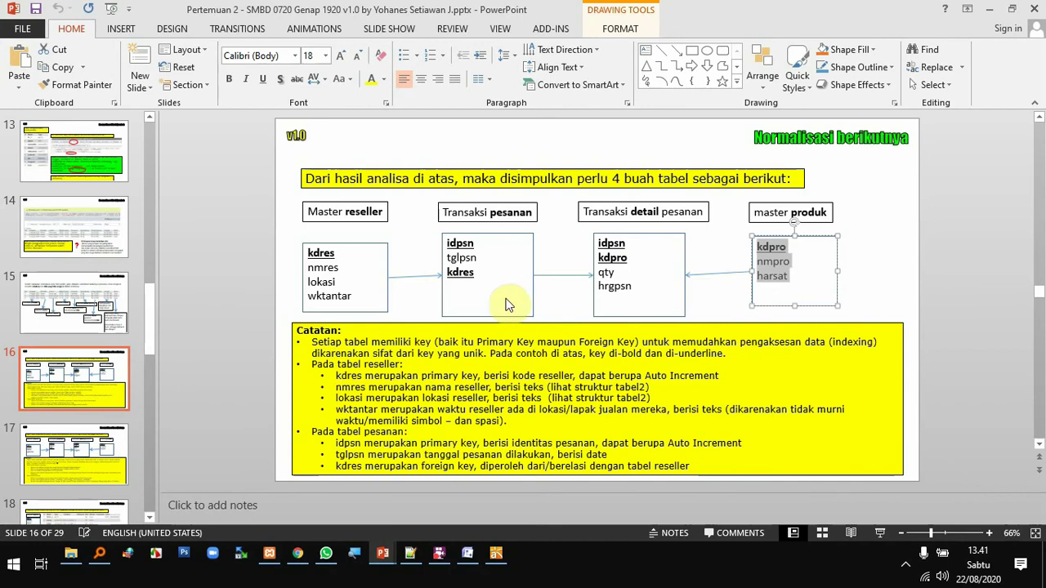
{"action": "left_click", "coordinate": [495, 556]}
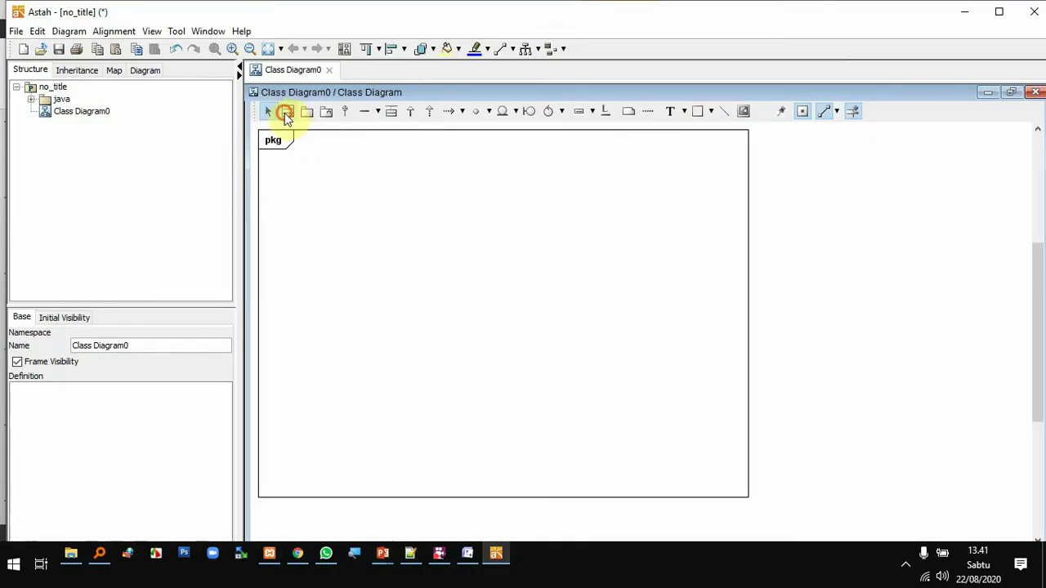
{"action": "left_click", "coordinate": [299, 234]}
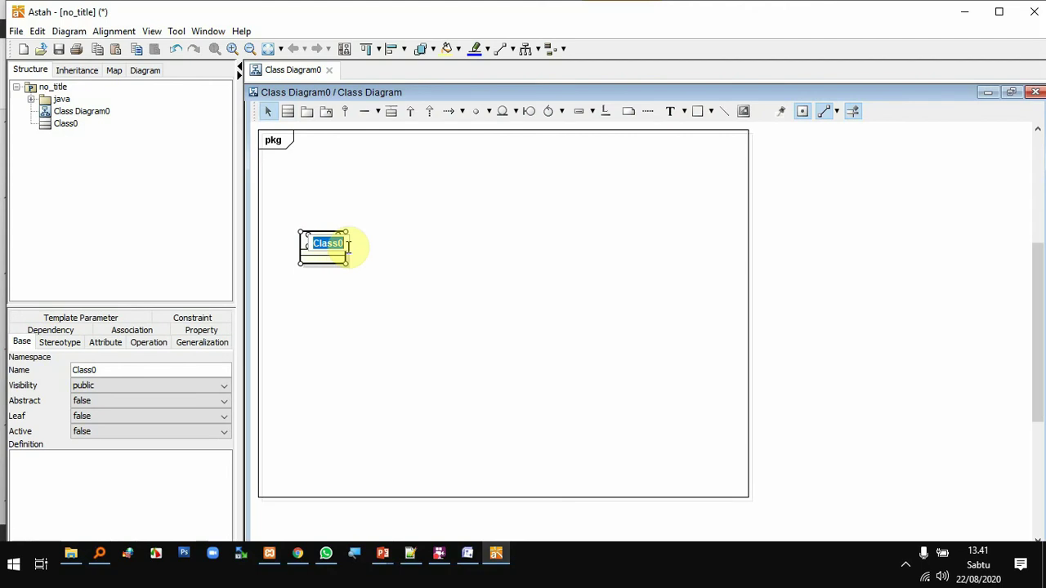
{"action": "type", "text": "r"}
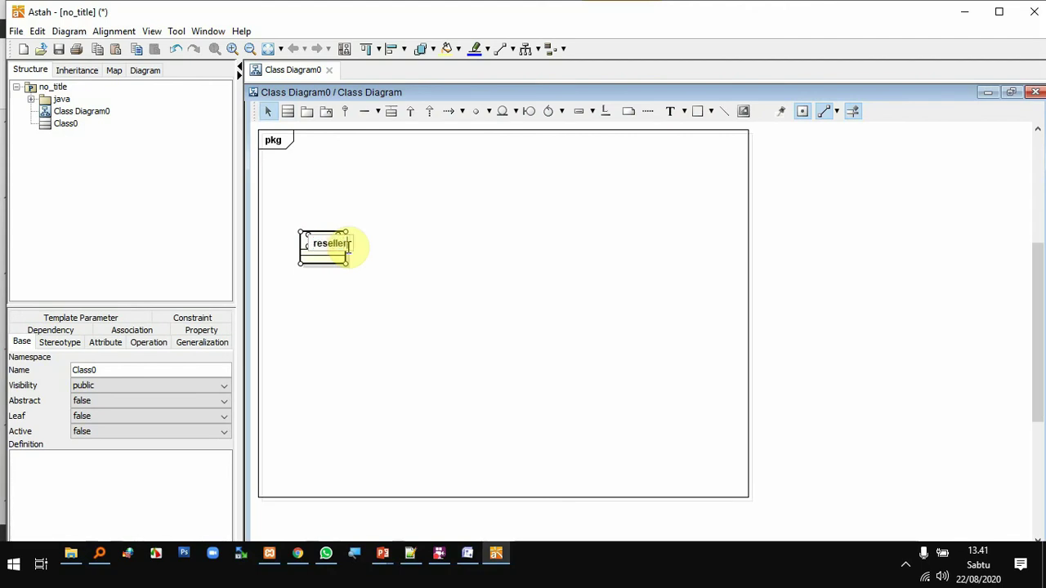
{"action": "type", "text": "esetler"}
{"action": "key", "text": "Return"}
{"action": "left_click", "coordinate": [412, 264]}
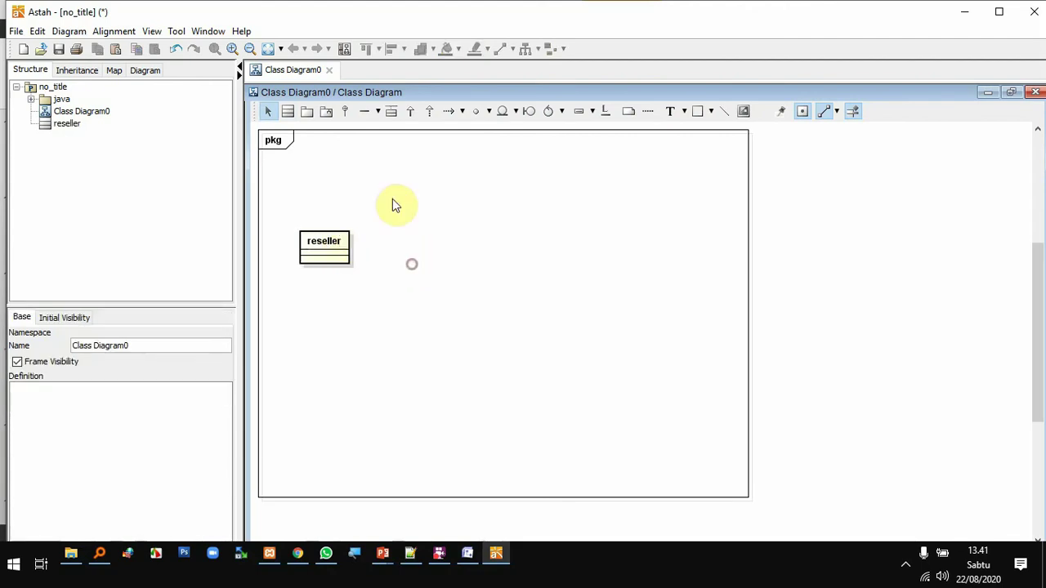
Add a second class named pesanan beside the reseller class, leaving a wide gap between them
{"action": "left_click", "coordinate": [287, 112]}
{"action": "left_click", "coordinate": [470, 247]}
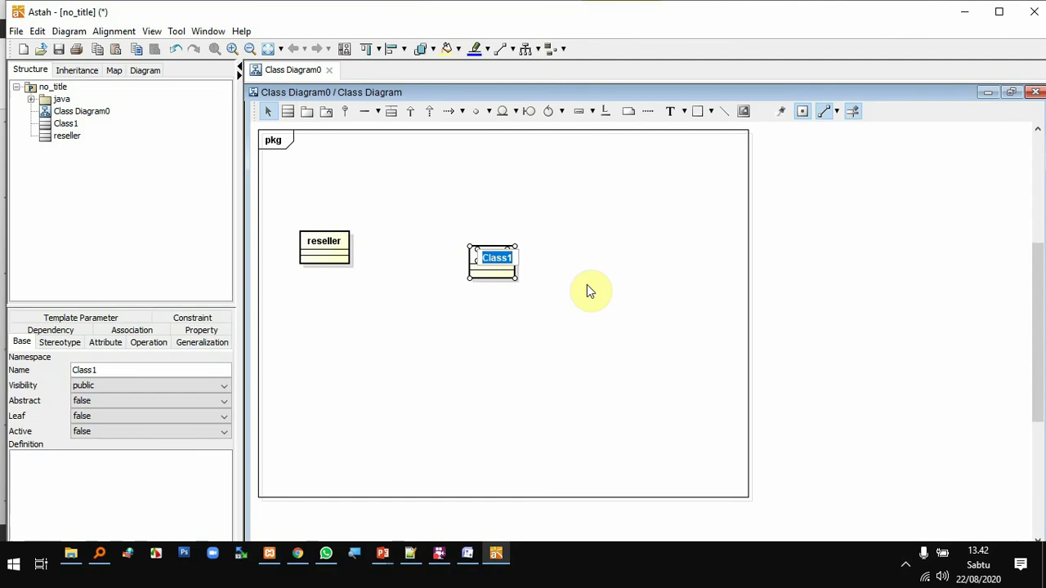
{"action": "type", "text": "pesanan"}
{"action": "key", "text": "Return"}
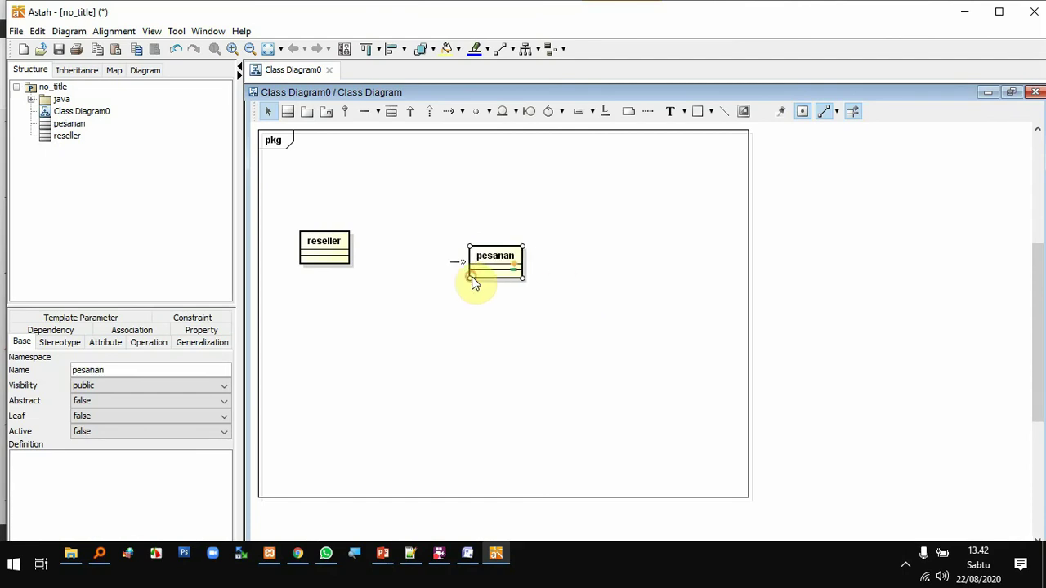
Add an attribute to the reseller class and name it kdres, leaving its type as int
{"action": "left_click", "coordinate": [346, 255]}
{"action": "key", "text": "ctrl+f"}
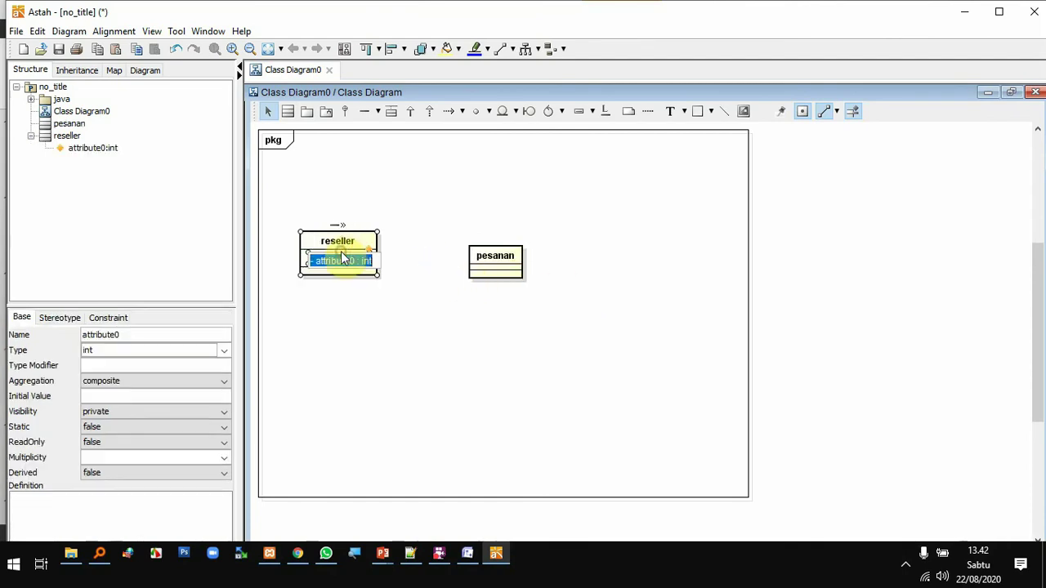
{"action": "double_click", "coordinate": [335, 261]}
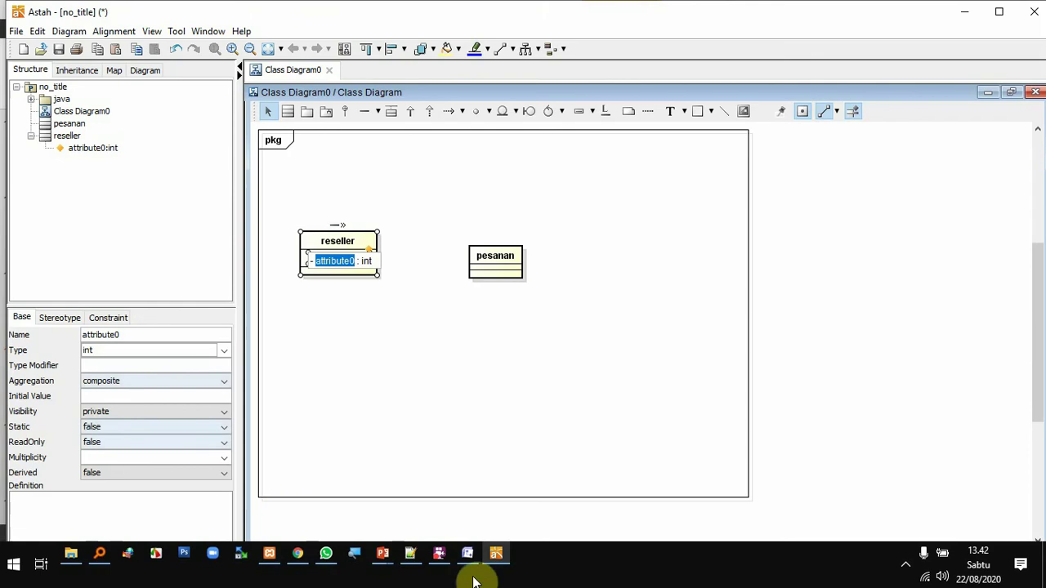
{"action": "double_click", "coordinate": [131, 336]}
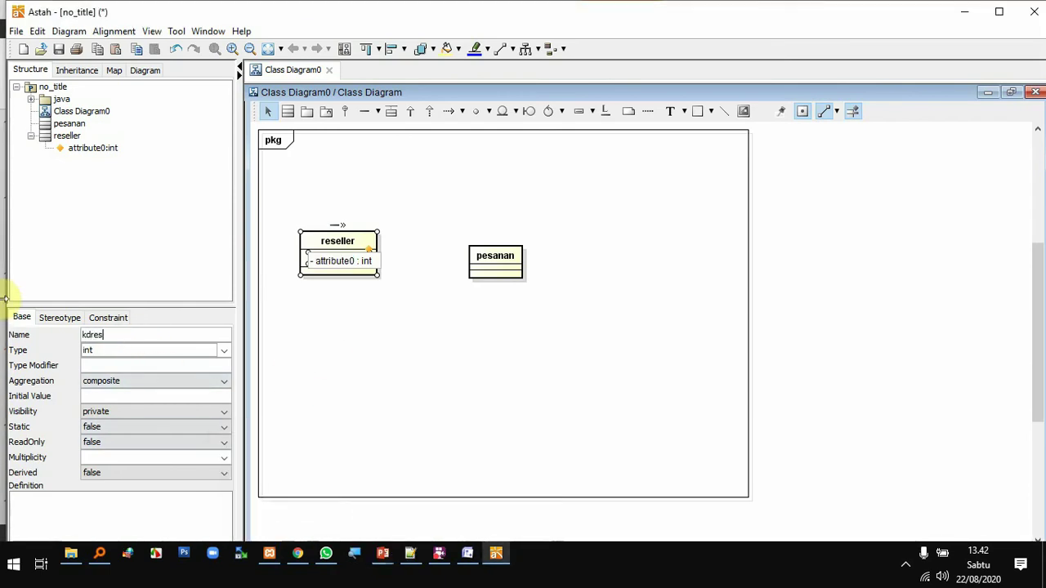
{"action": "key", "text": "Return"}
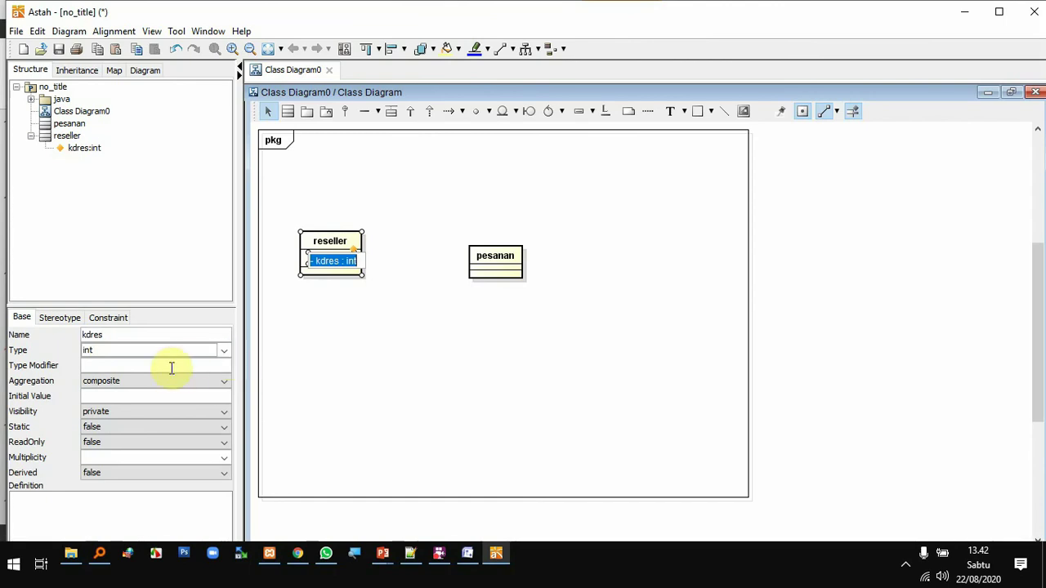
Add a second attribute named nmres to the reseller class, below kdres
{"action": "left_click", "coordinate": [344, 293]}
{"action": "left_click", "coordinate": [355, 258]}
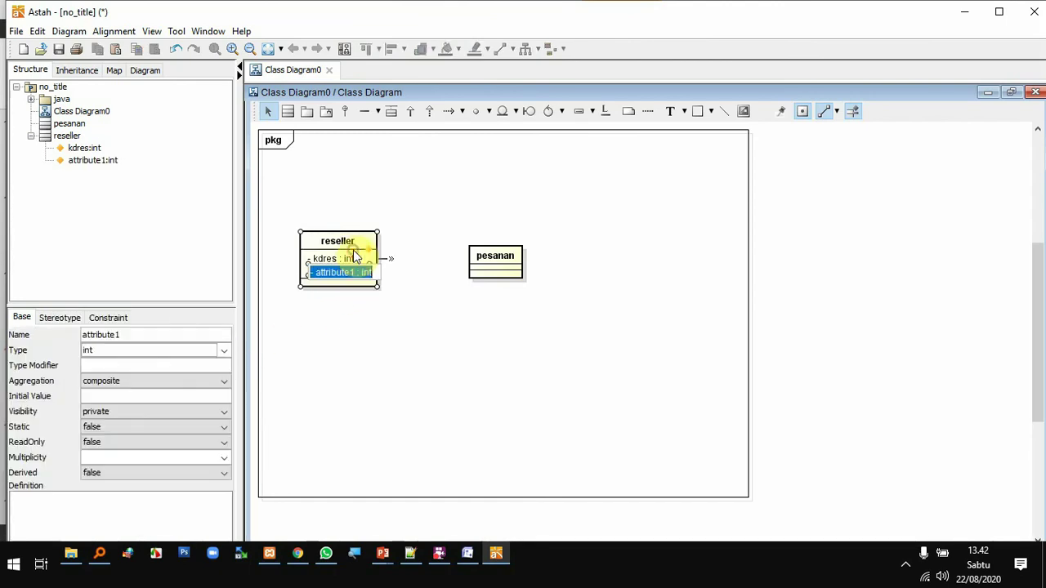
{"action": "double_click", "coordinate": [128, 335]}
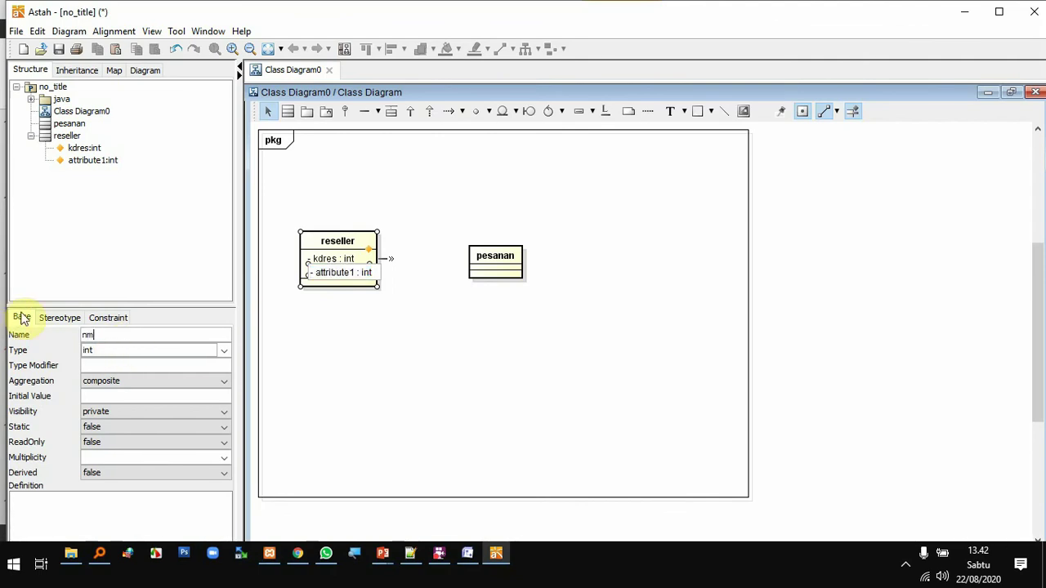
{"action": "type", "text": "nmres"}
Set the type of the reseller class's nmres attribute to varchar, creating varchar as a new type
{"action": "left_click", "coordinate": [121, 351]}
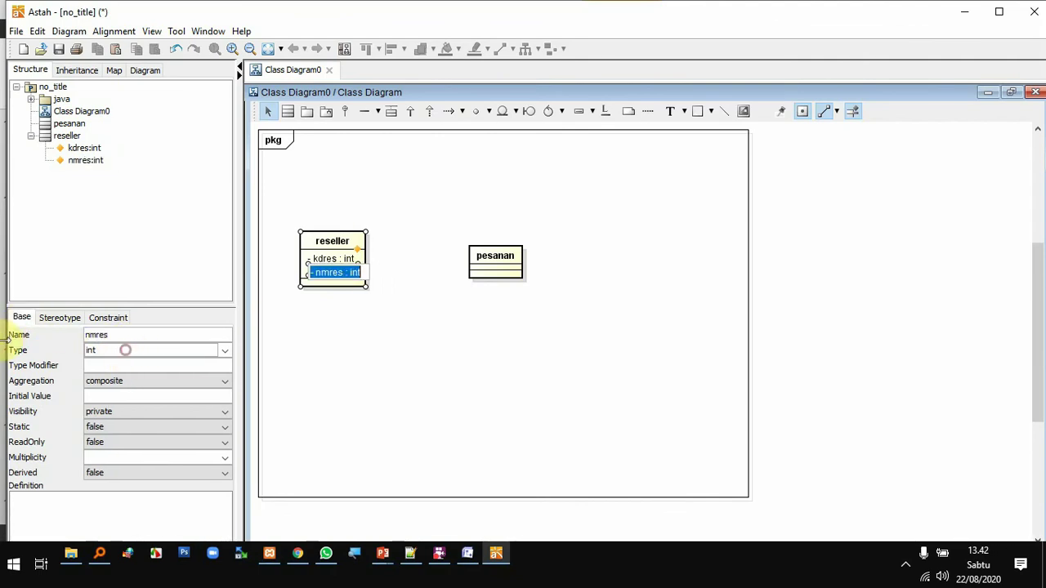
{"action": "left_click_drag", "start_coordinate": [105, 350], "coordinate": [63, 350]}
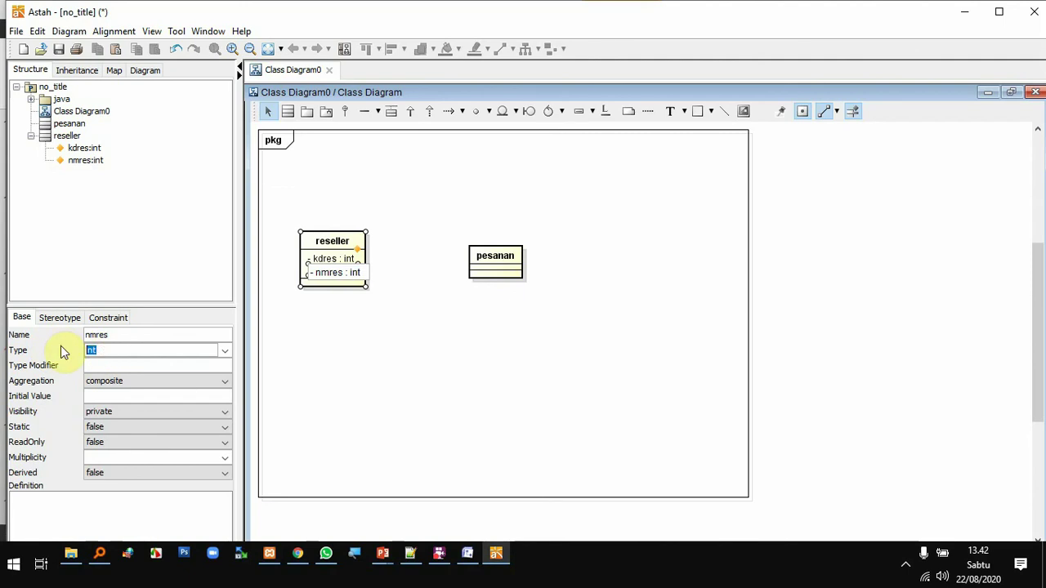
{"action": "type", "text": "varchar"}
{"action": "key", "text": "Return"}
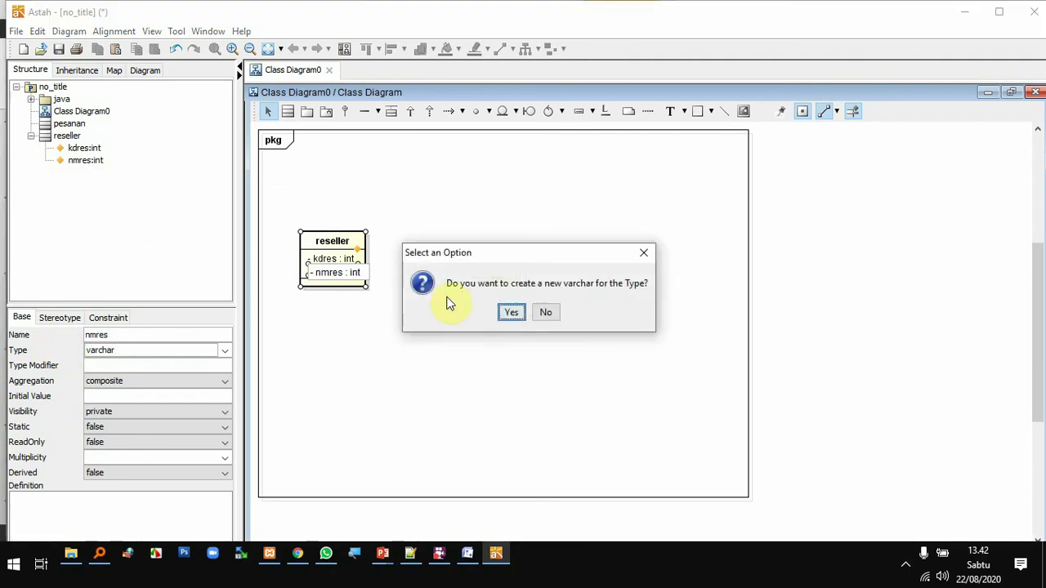
{"action": "left_click", "coordinate": [523, 313]}
{"action": "left_click", "coordinate": [413, 305]}
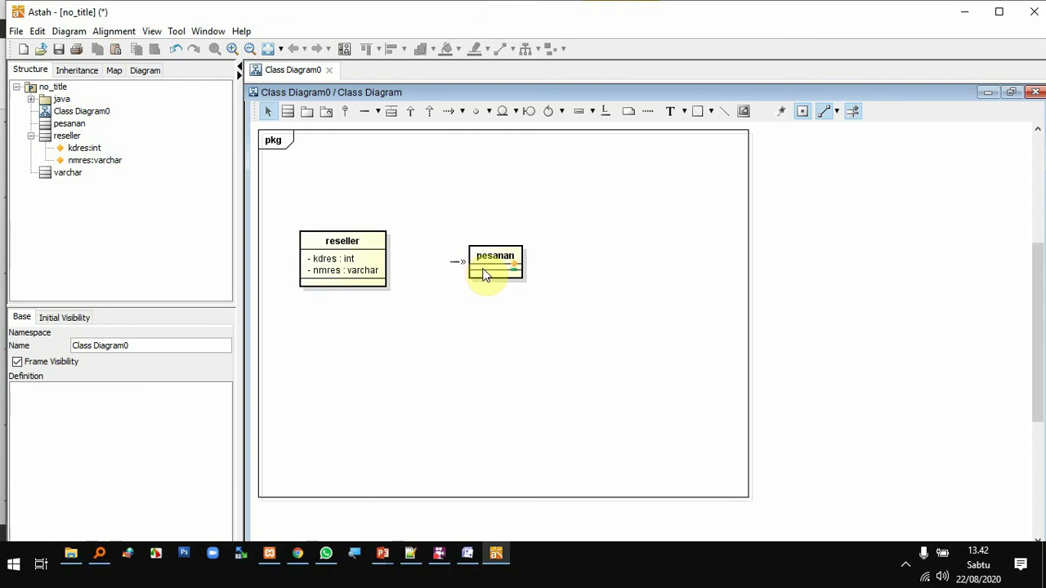
Move the pesanan class level with reseller and add an attribute named idpsn to it, keeping the int type
{"action": "left_click_drag", "start_coordinate": [507, 264], "coordinate": [491, 250]}
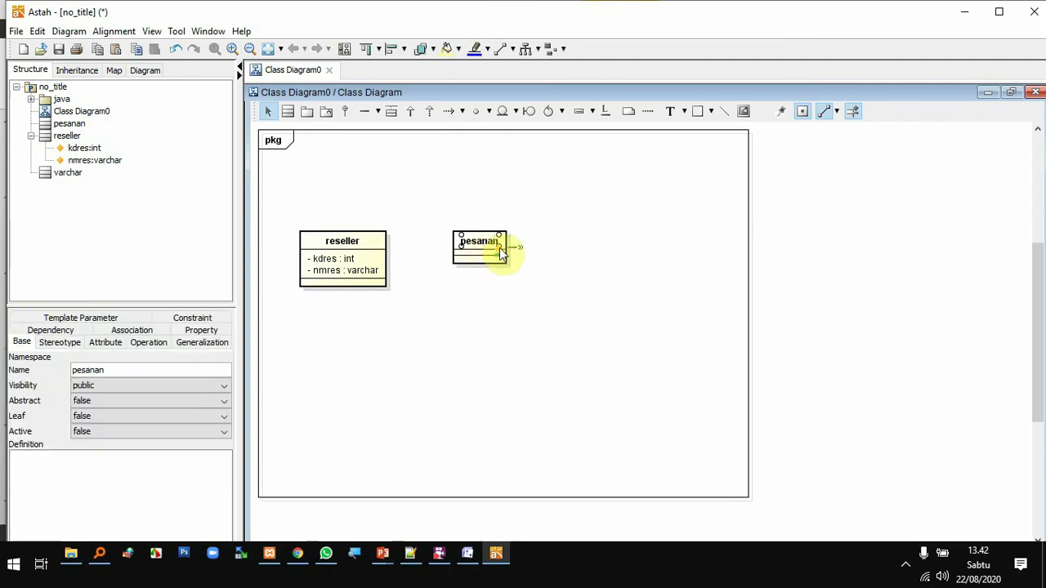
{"action": "key", "text": "ctrl+f"}
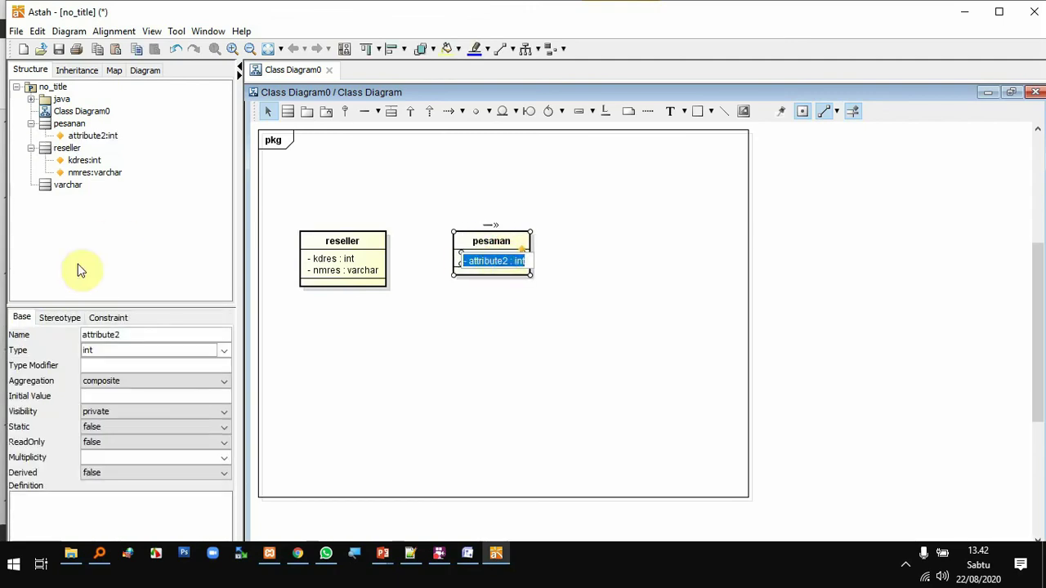
{"action": "key", "text": "Return"}
{"action": "left_click", "coordinate": [126, 335]}
{"action": "left_click_drag", "start_coordinate": [127, 335], "coordinate": [54, 327]}
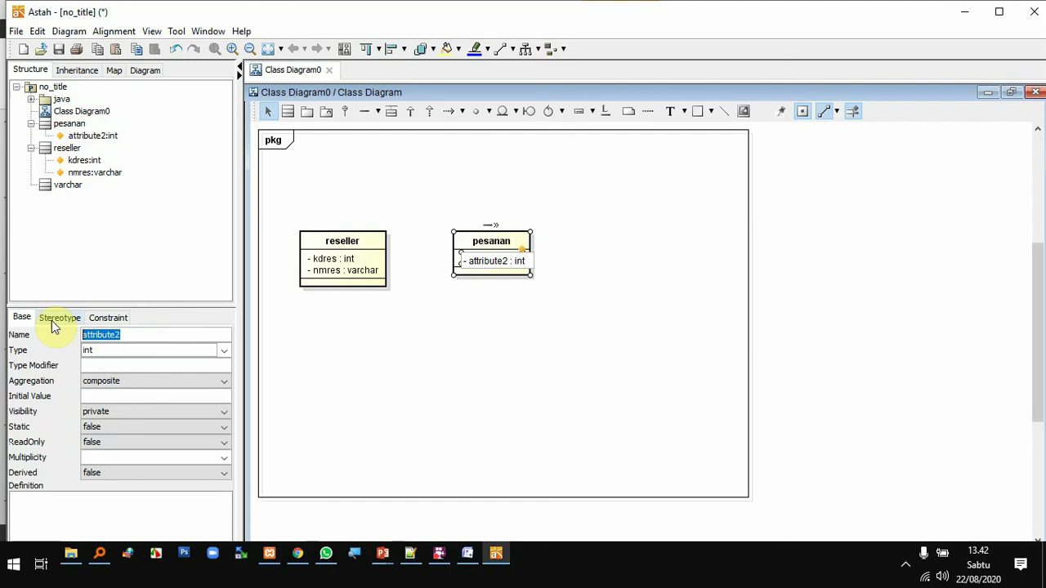
{"action": "key", "text": "Return"}
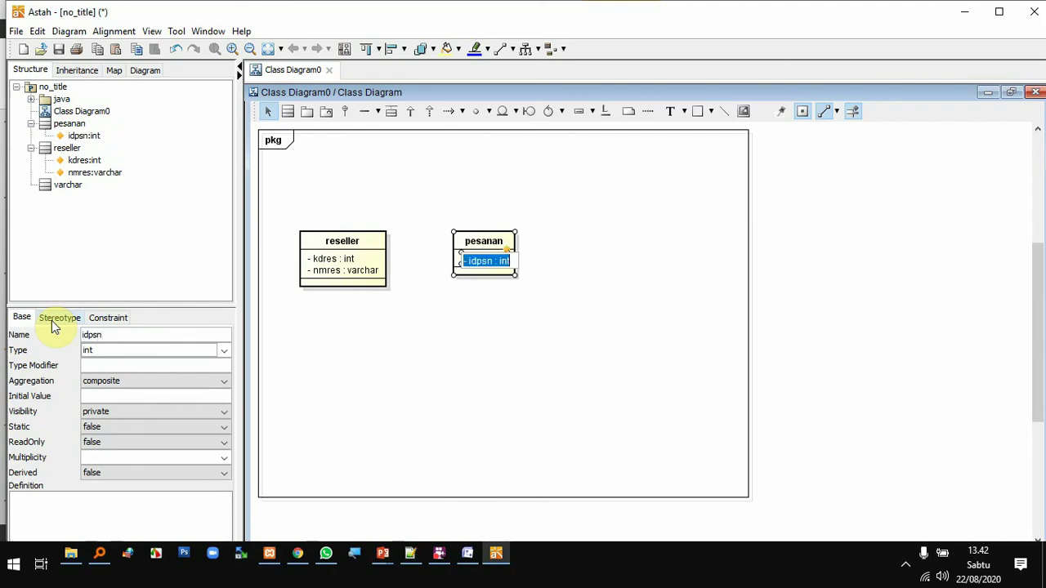
Add a second attribute named tglpsn to the pesanan class, below idpsn
{"action": "key", "text": "ctrl+f"}
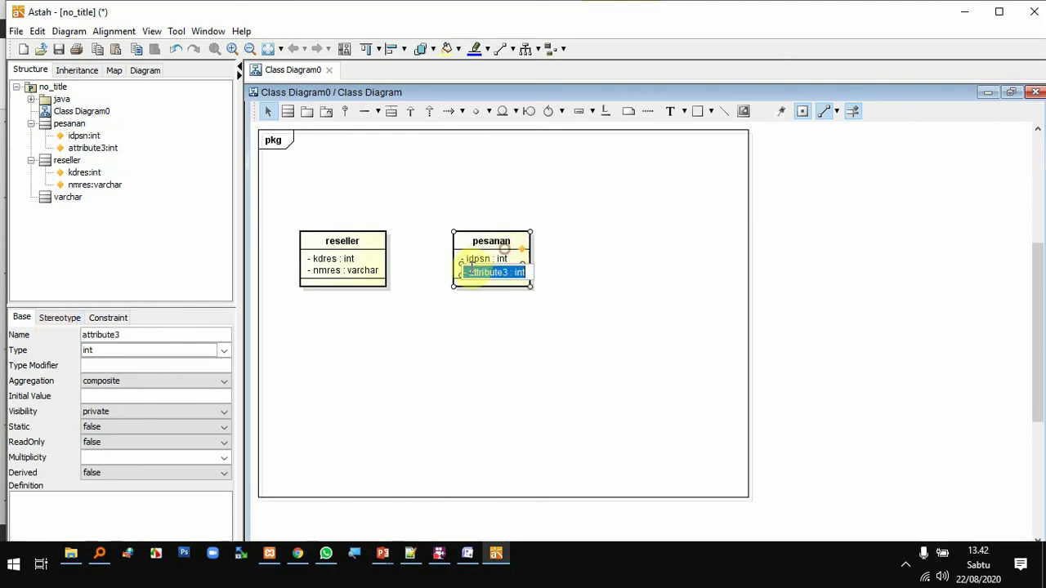
{"action": "left_click_drag", "start_coordinate": [131, 350], "coordinate": [19, 350]}
{"action": "type", "text": "t"}
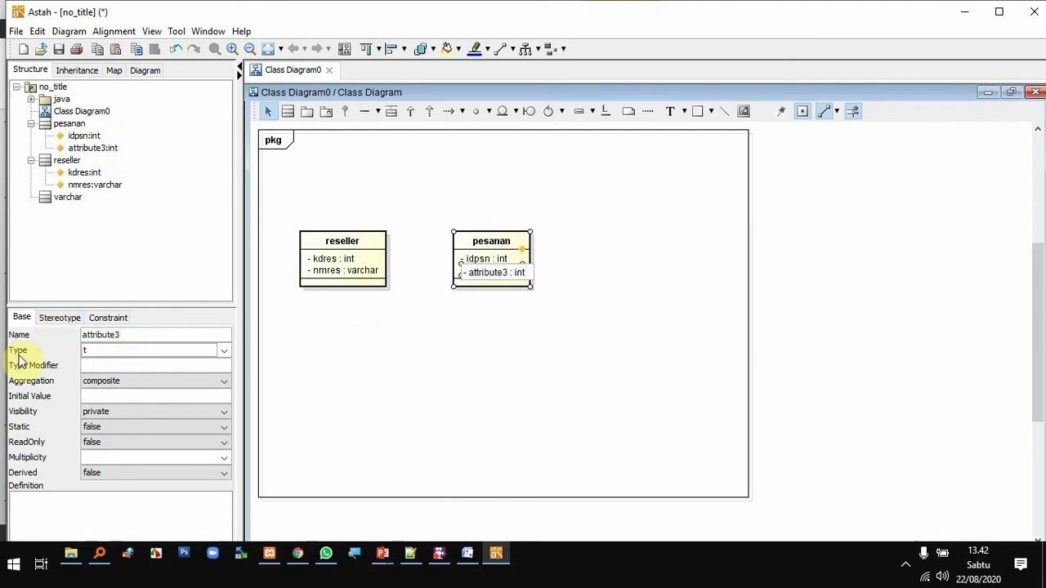
{"action": "left_click", "coordinate": [138, 336]}
{"action": "key", "text": "Escape"}
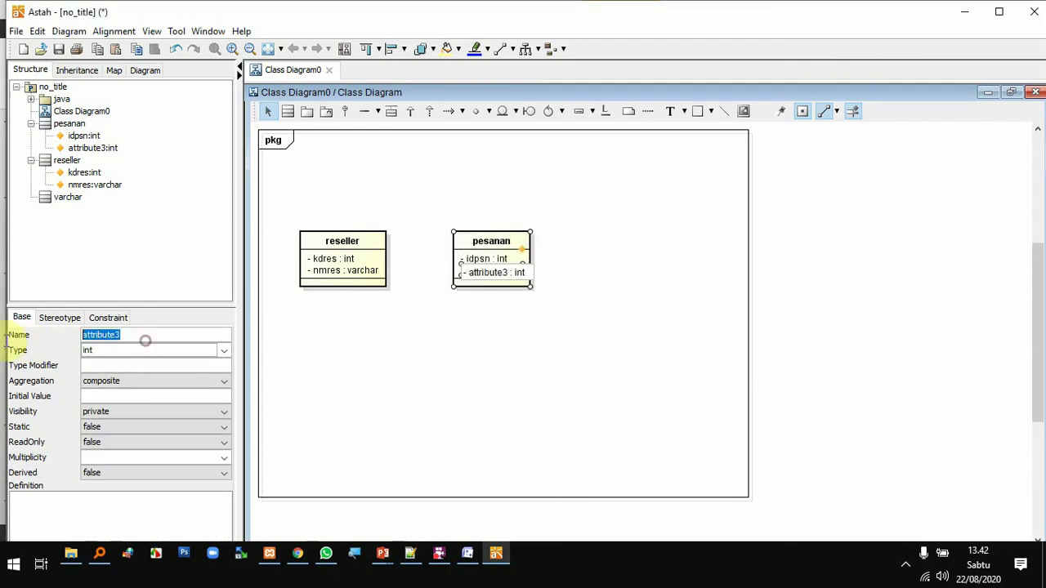
{"action": "key", "text": "End"}
{"action": "type", "text": "t"}
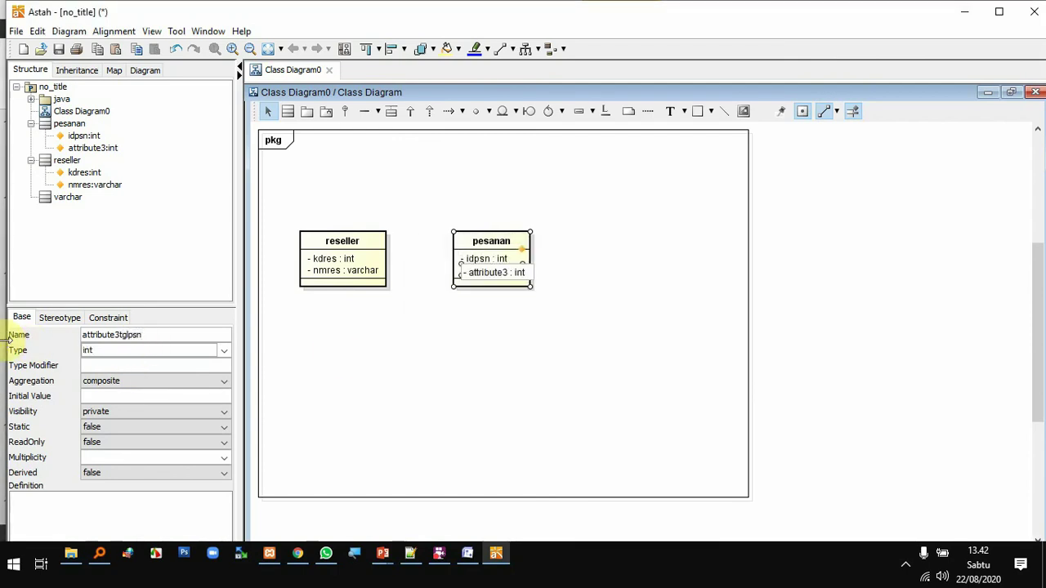
{"action": "key", "text": "ctrl+a"}
Set the type of the pesanan class's tglpsn attribute to date, creating date as a new type
{"action": "left_click", "coordinate": [134, 348]}
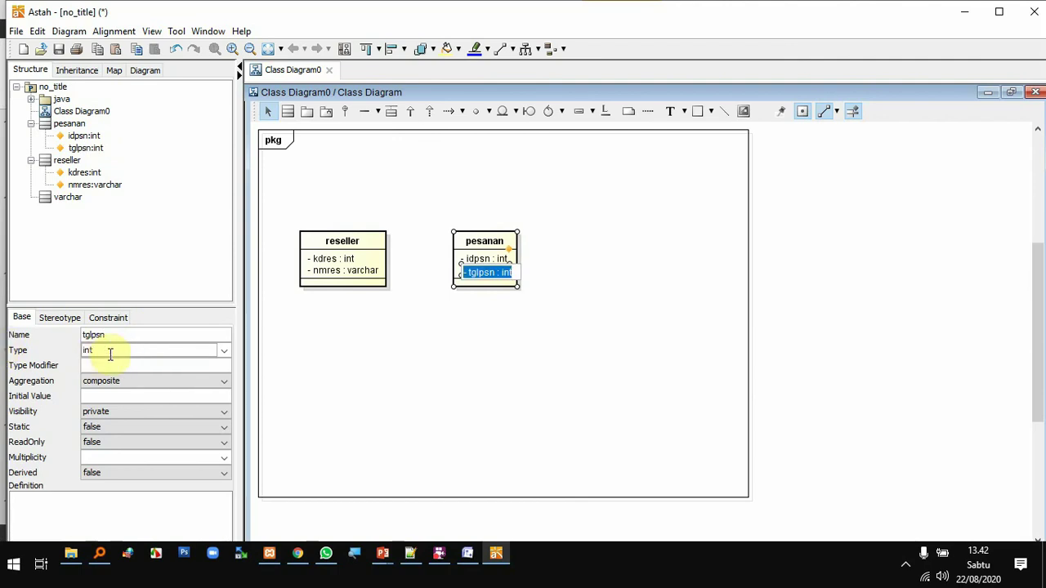
{"action": "double_click", "coordinate": [110, 351]}
{"action": "type", "text": "date"}
{"action": "key", "text": "Return"}
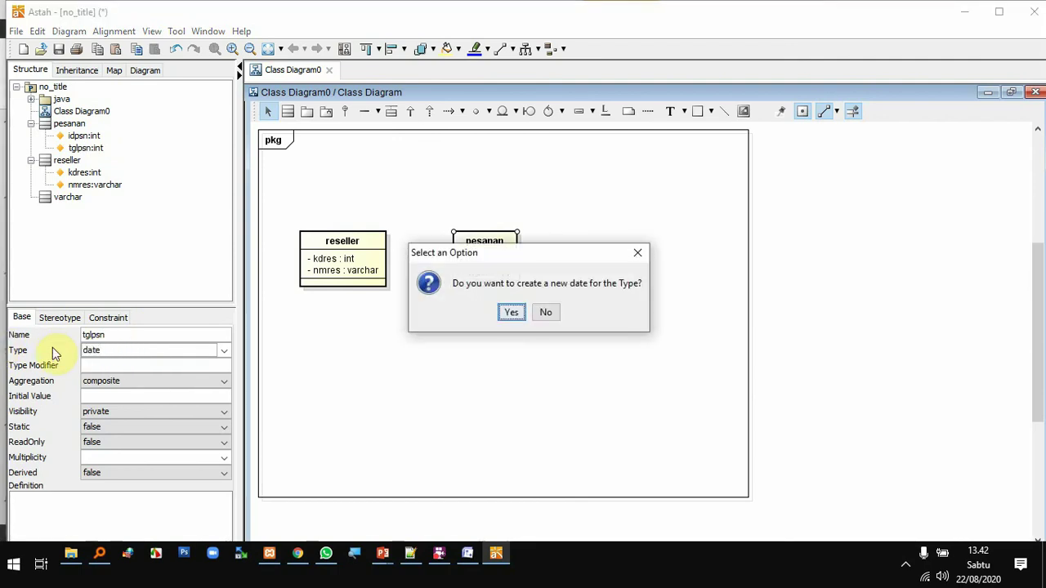
{"action": "key", "text": "Return"}
{"action": "left_click", "coordinate": [581, 296]}
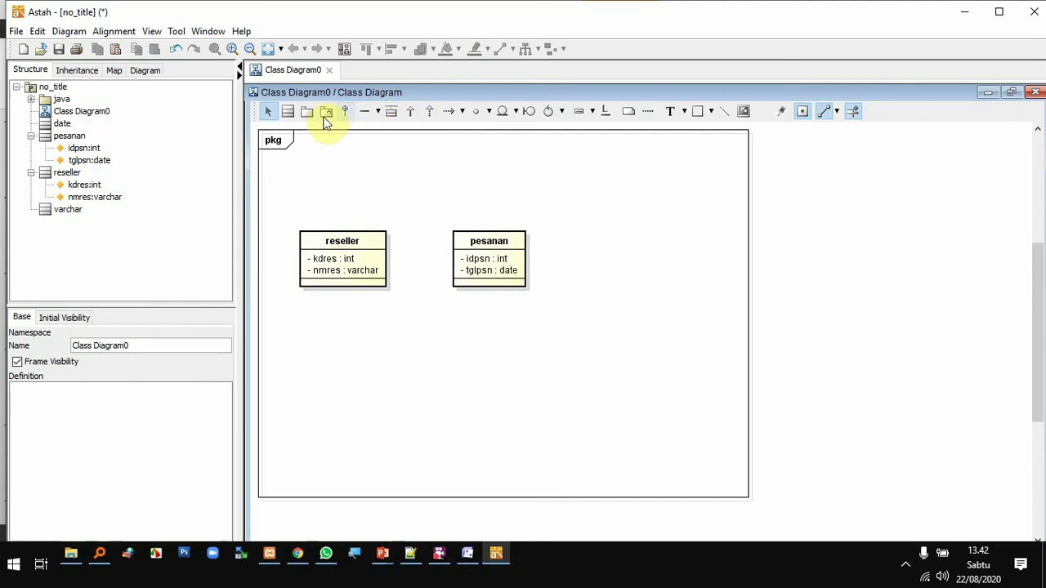
Add a third class named produk to the right of the pesanan class, leaving a wide gap between them
{"action": "left_click", "coordinate": [288, 111]}
{"action": "left_click", "coordinate": [612, 245]}
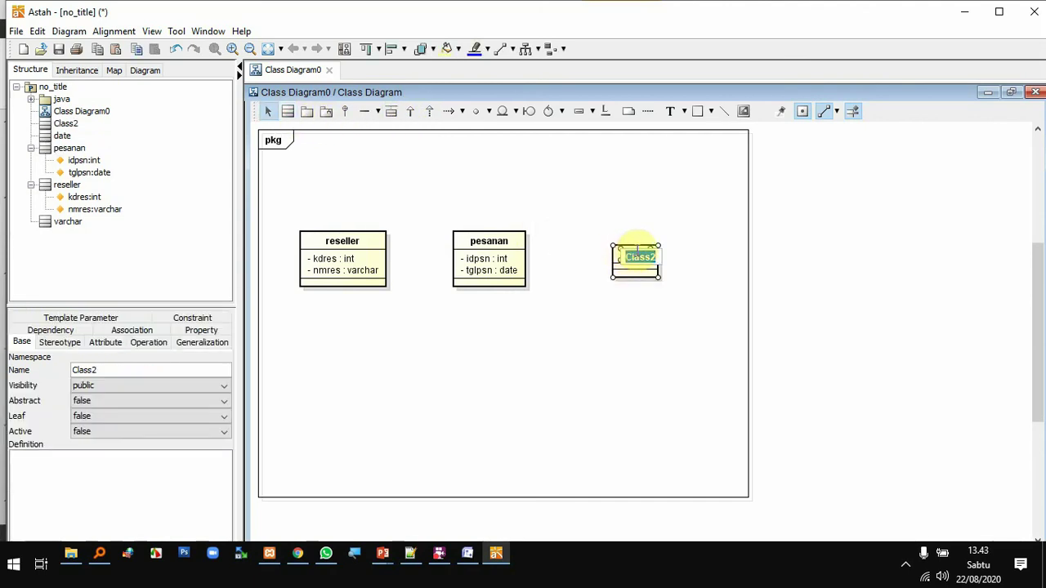
{"action": "left_click", "coordinate": [147, 372]}
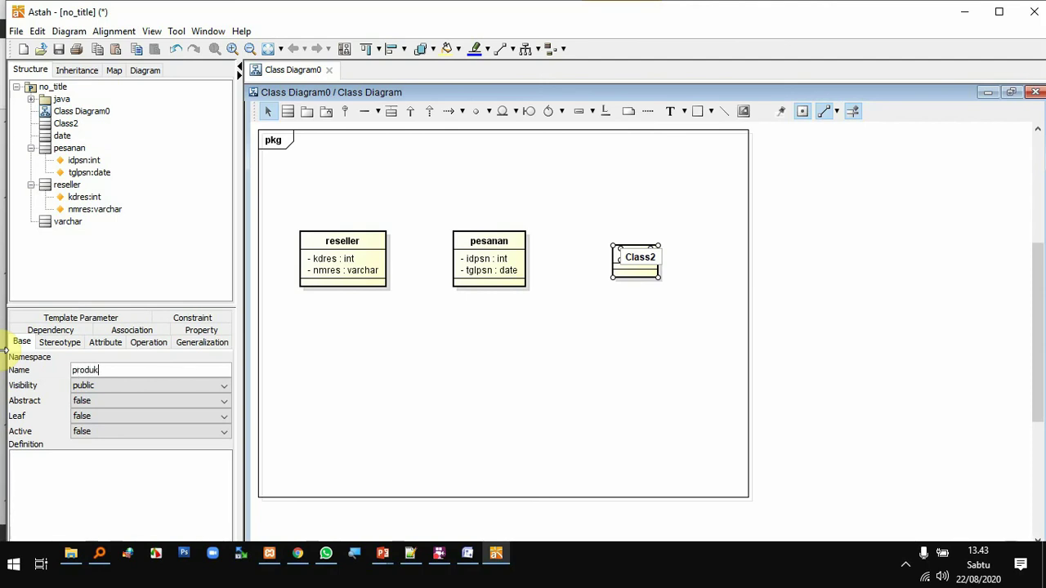
{"action": "key", "text": "Return"}
{"action": "left_click", "coordinate": [621, 285]}
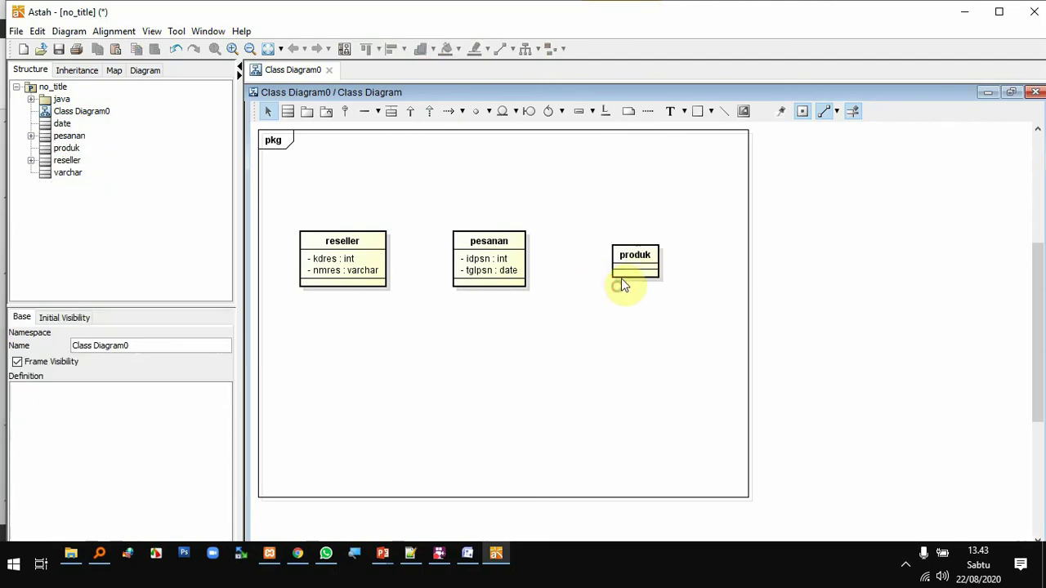
Add an attribute named idpro to the produk class, keeping the int type
{"action": "left_click", "coordinate": [654, 268]}
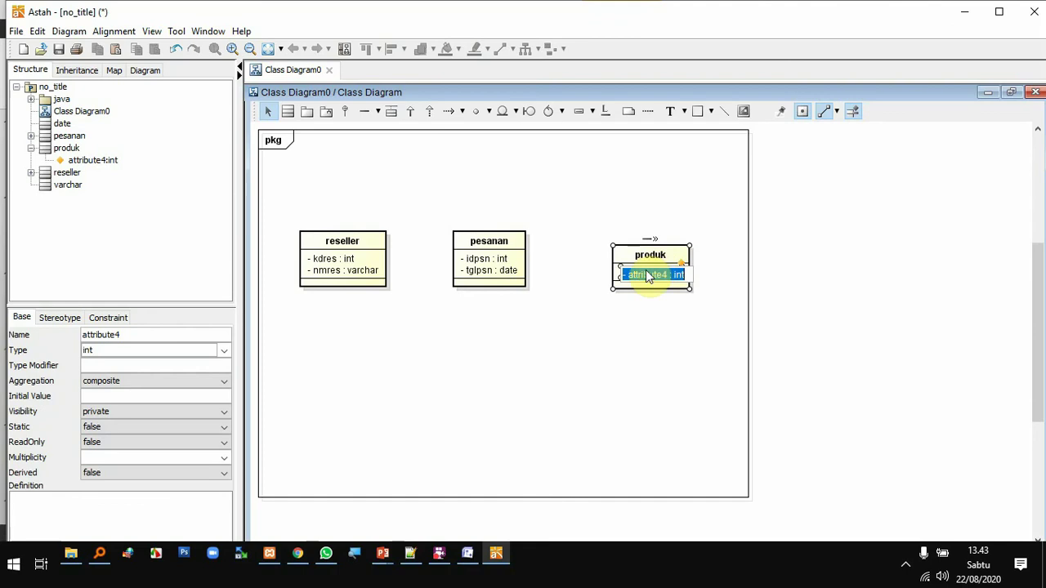
{"action": "left_click", "coordinate": [147, 335]}
{"action": "left_click_drag", "start_coordinate": [146, 334], "coordinate": [71, 330]}
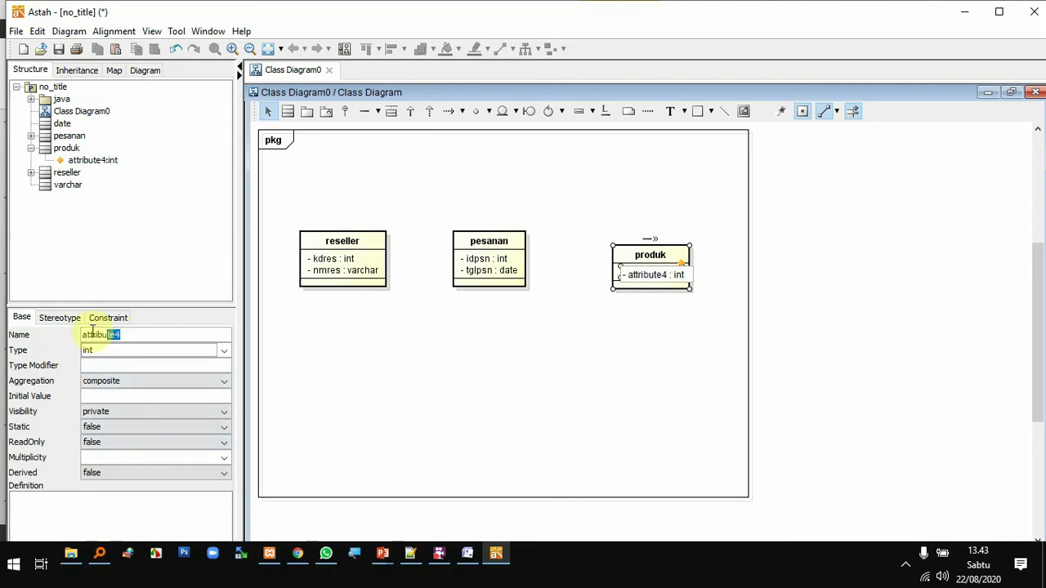
{"action": "type", "text": "idpro"}
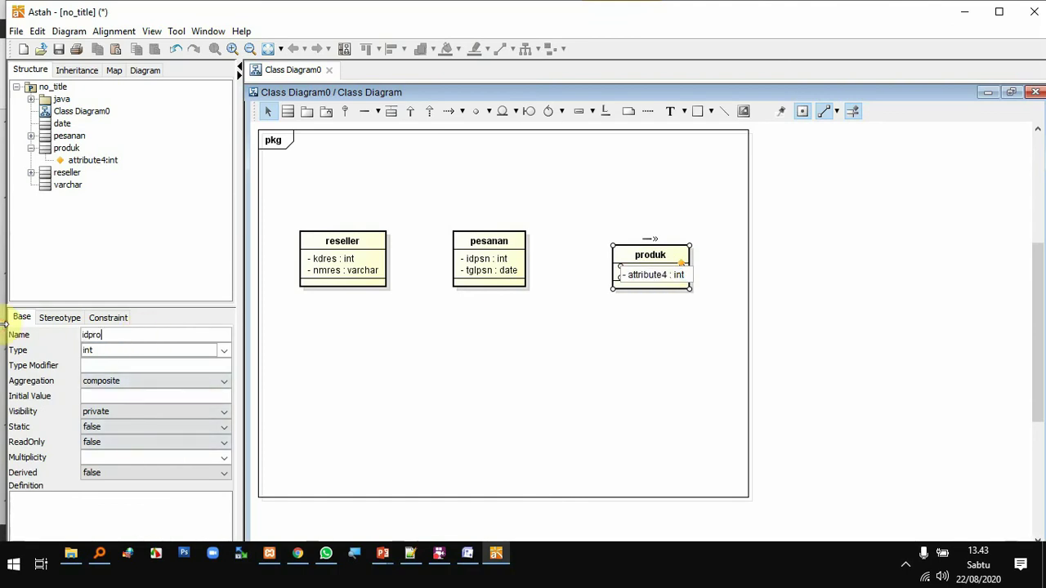
{"action": "key", "text": "Return"}
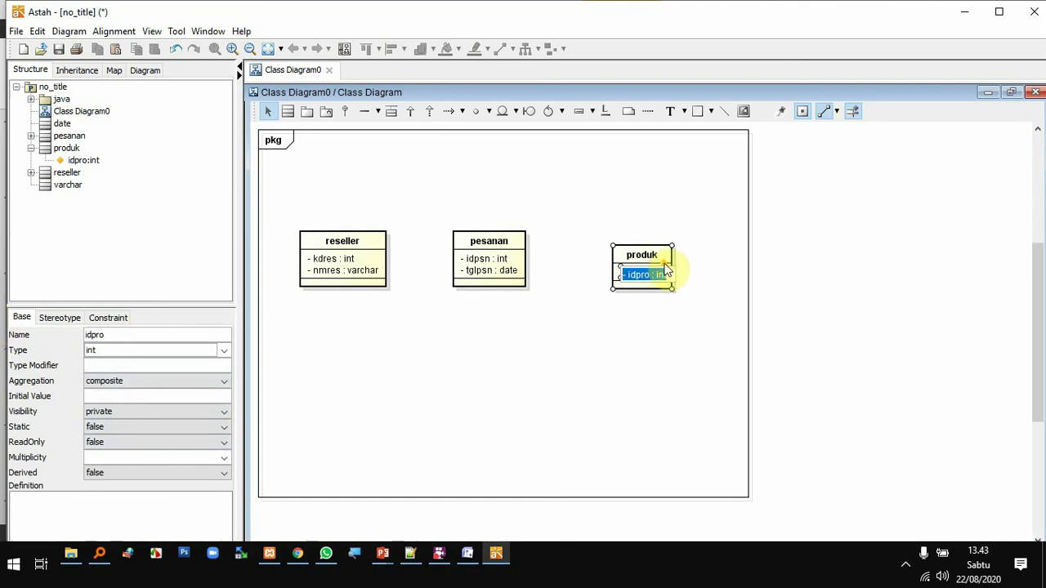
Add a second attribute named nmpro to the produk class and set its type to varchar
{"action": "key", "text": "ctrl+f"}
{"action": "left_click", "coordinate": [142, 351]}
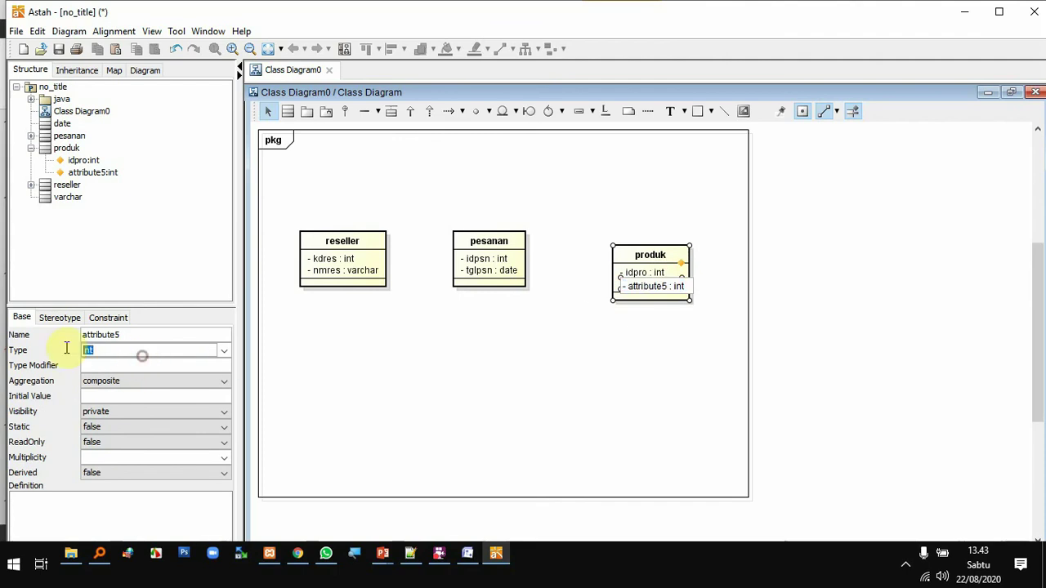
{"action": "left_click", "coordinate": [138, 335]}
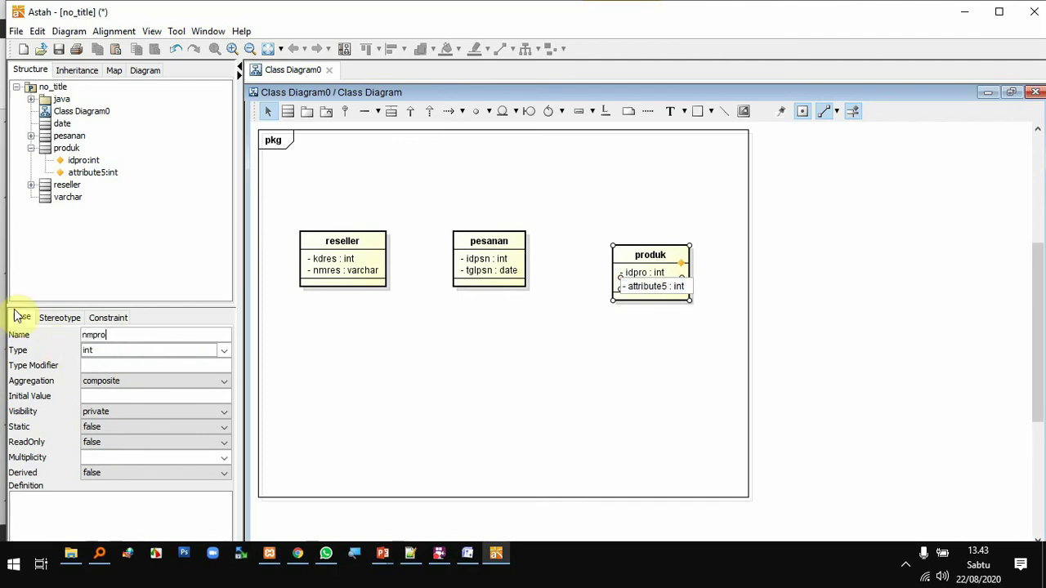
{"action": "left_click", "coordinate": [116, 353]}
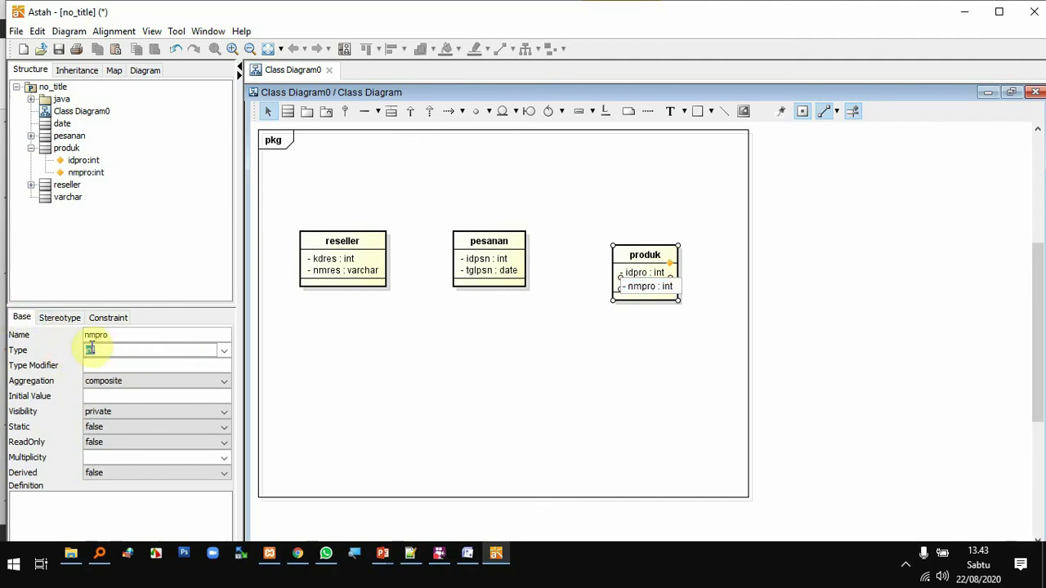
{"action": "key", "text": "Return"}
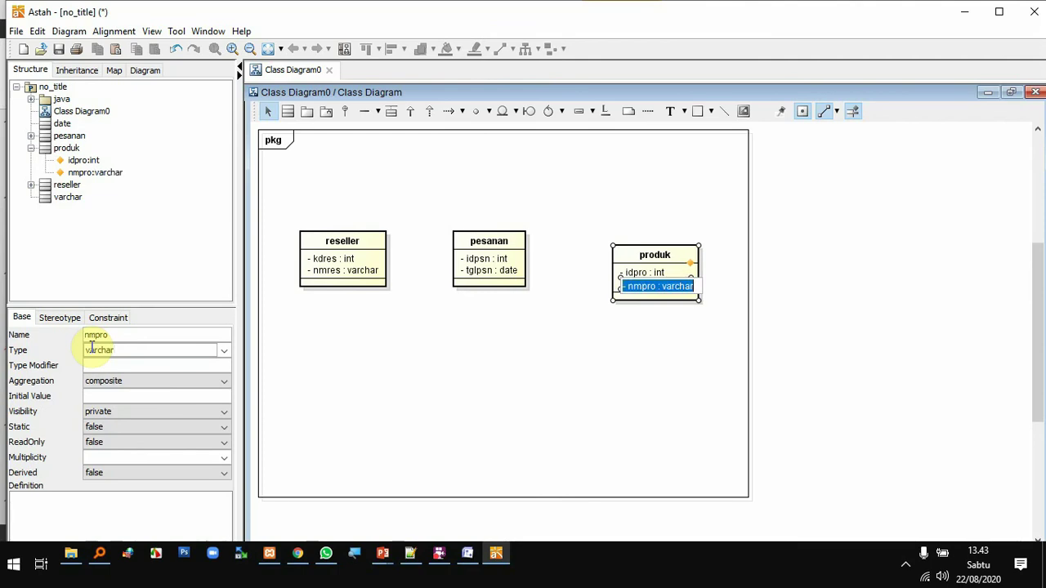
{"action": "left_click", "coordinate": [589, 381]}
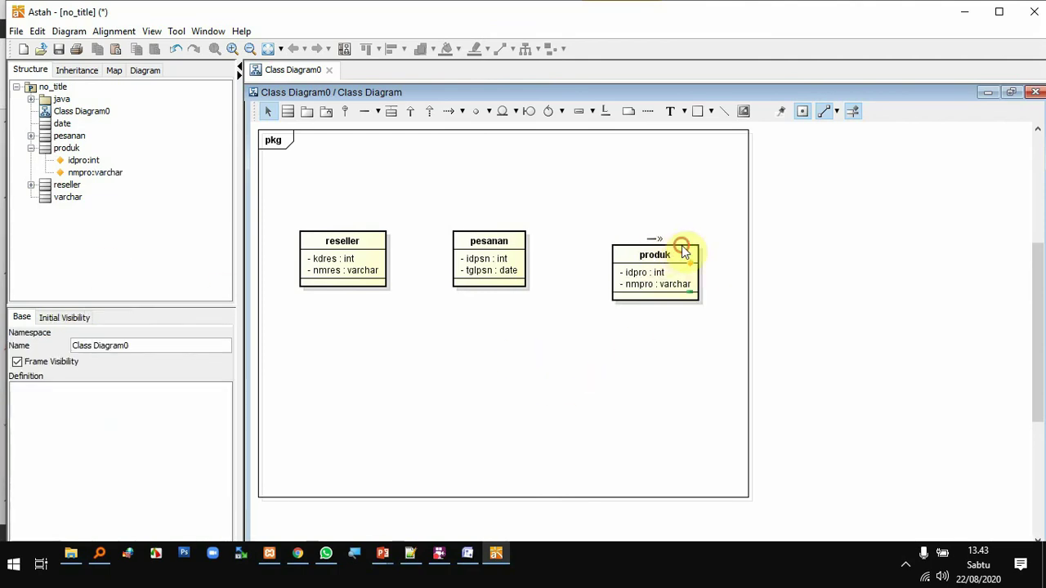
Align the produk class level with the other two classes and shift the reseller class slightly left
{"action": "left_click_drag", "start_coordinate": [683, 251], "coordinate": [679, 238]}
{"action": "left_click", "coordinate": [446, 318]}
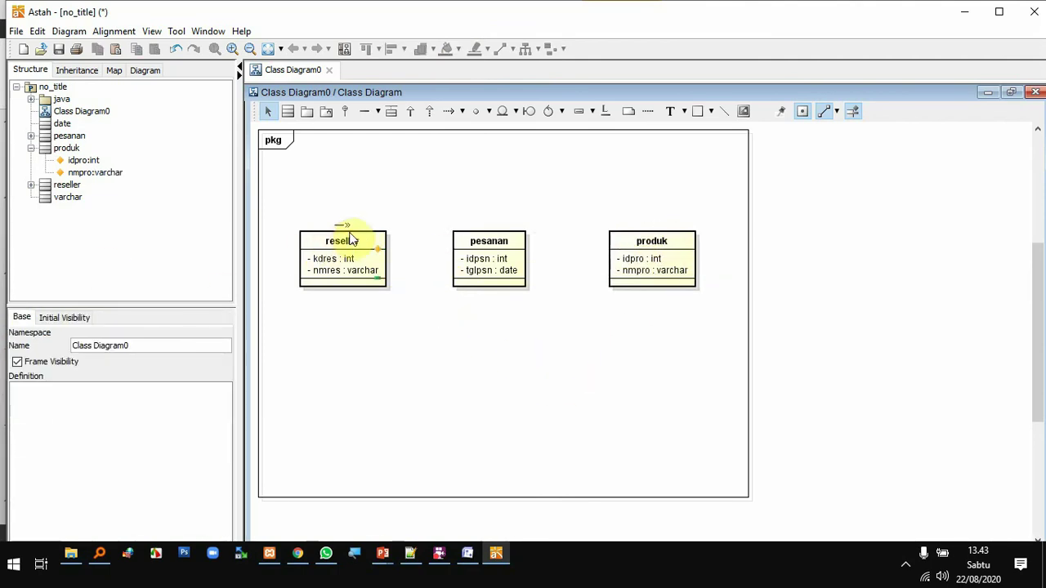
{"action": "left_click_drag", "start_coordinate": [350, 239], "coordinate": [338, 239]}
{"action": "left_click", "coordinate": [409, 351]}
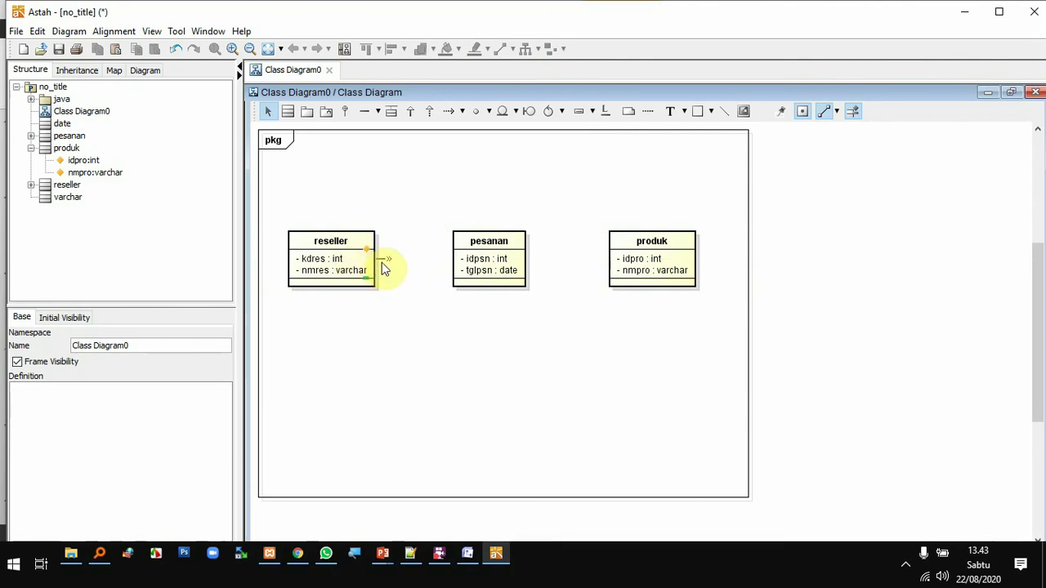
Connect reseller to pesanan with an association line and add a kdres attribute of type int to the pesanan class
{"action": "left_click_drag", "start_coordinate": [389, 260], "coordinate": [488, 263]}
{"action": "left_click", "coordinate": [462, 330]}
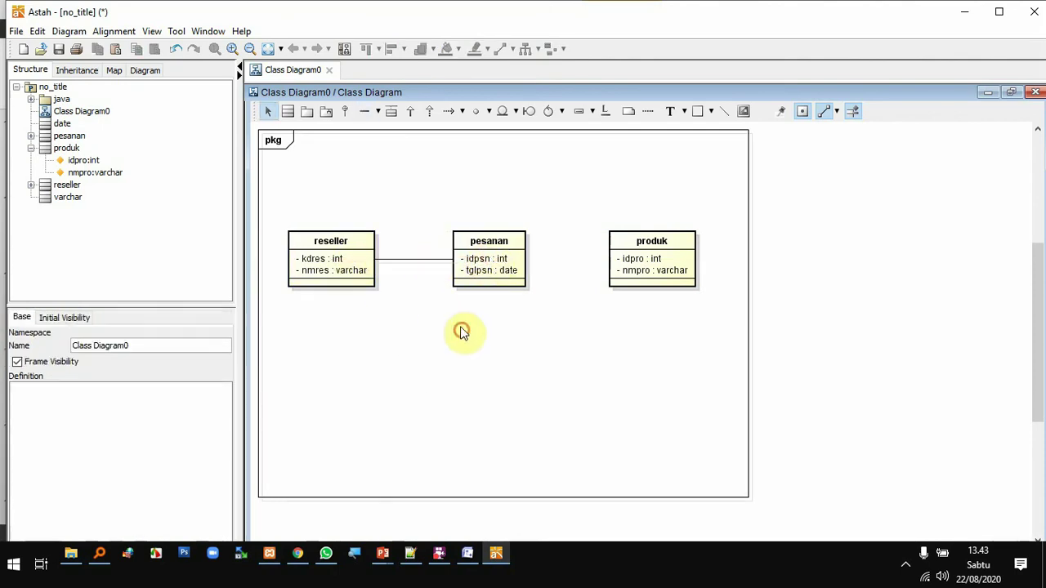
{"action": "left_click", "coordinate": [493, 271]}
{"action": "left_click", "coordinate": [517, 250]}
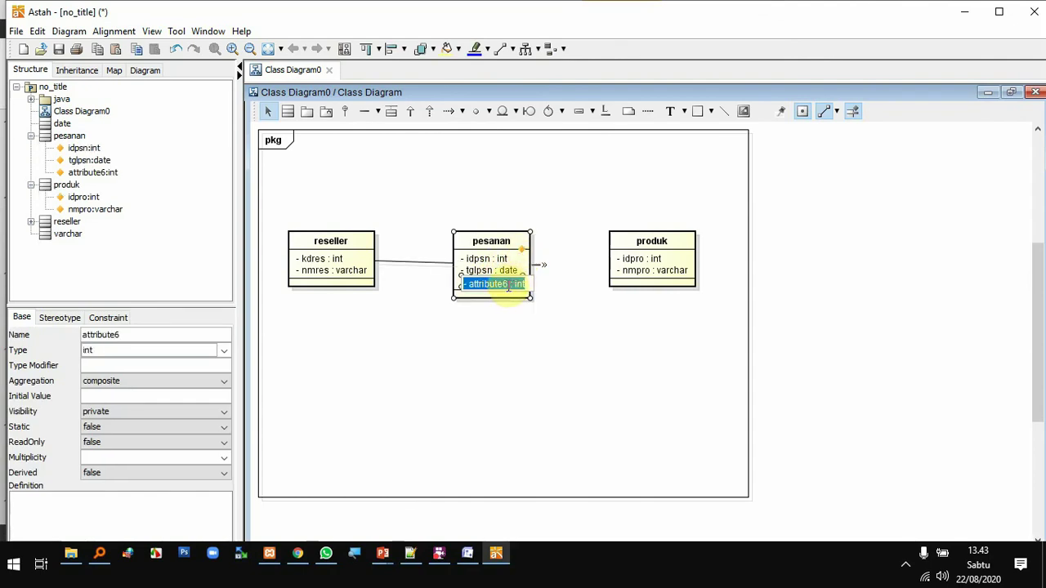
{"action": "double_click", "coordinate": [175, 334]}
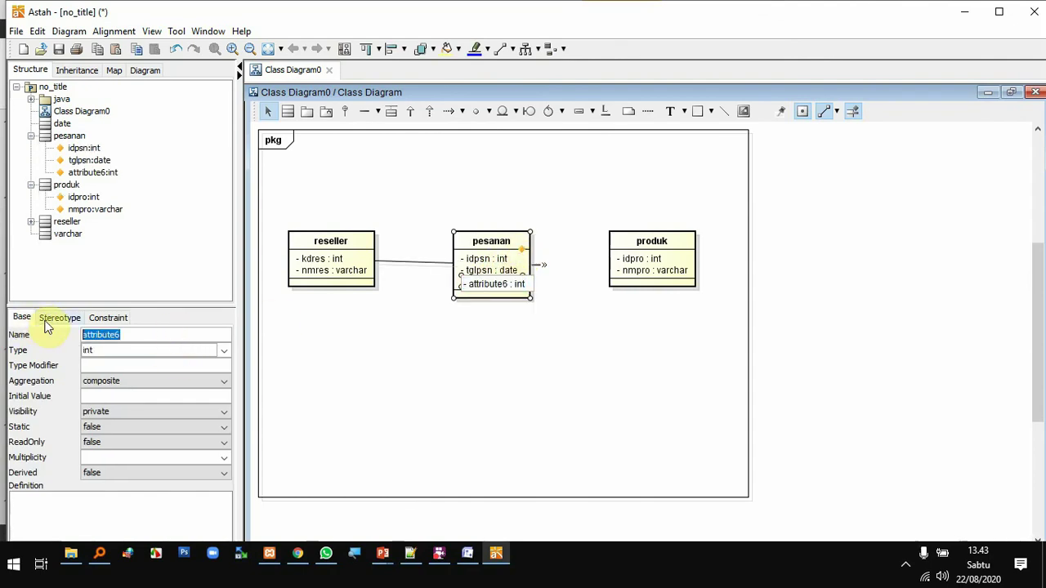
{"action": "type", "text": "kdres"}
{"action": "key", "text": "Return"}
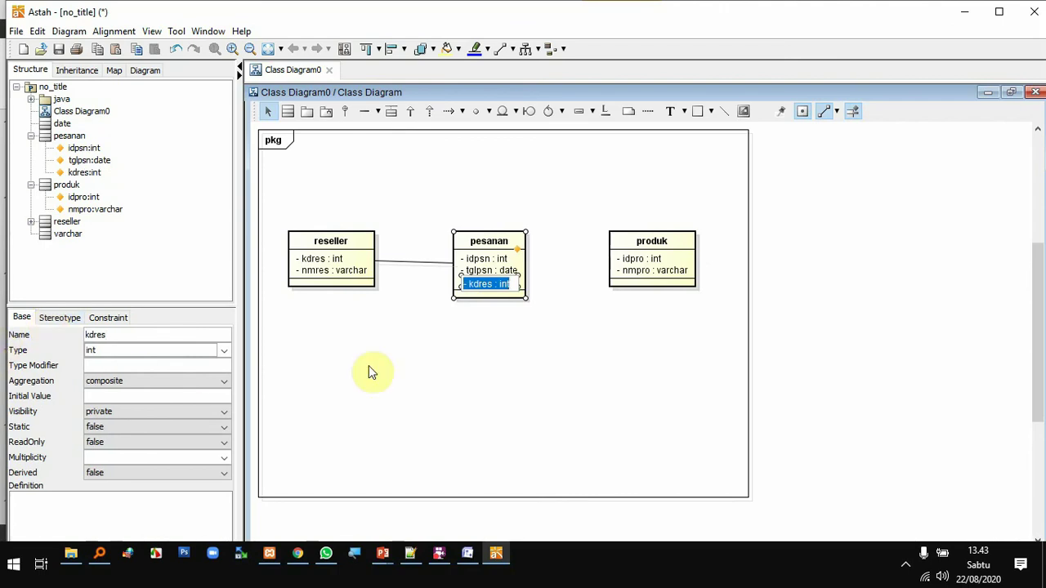
Move the reseller class slightly down so its association line to pesanan runs nearly level
{"action": "left_click", "coordinate": [368, 371]}
{"action": "left_click_drag", "start_coordinate": [379, 265], "coordinate": [369, 279]}
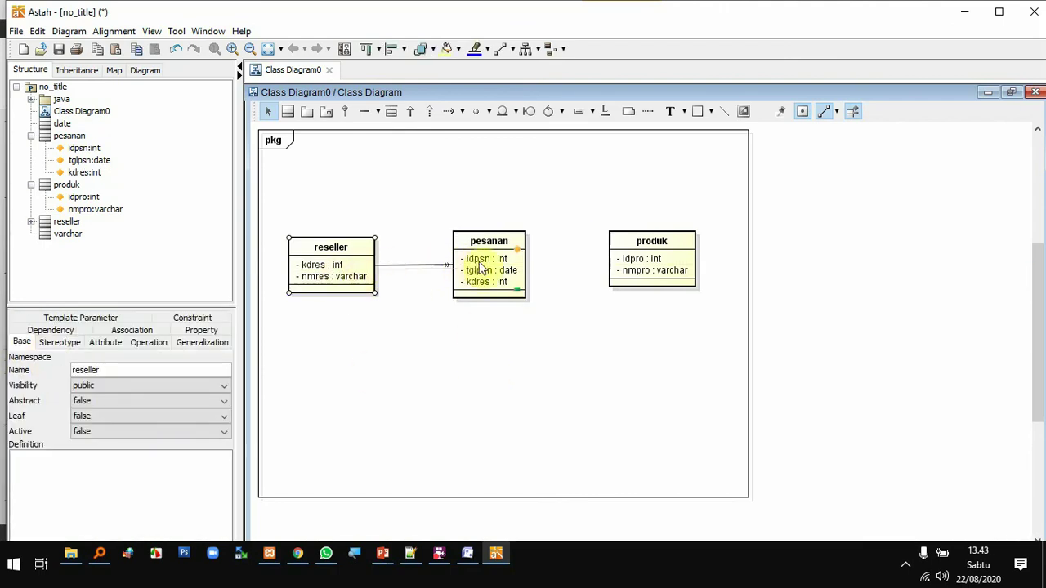
{"action": "left_click", "coordinate": [642, 351]}
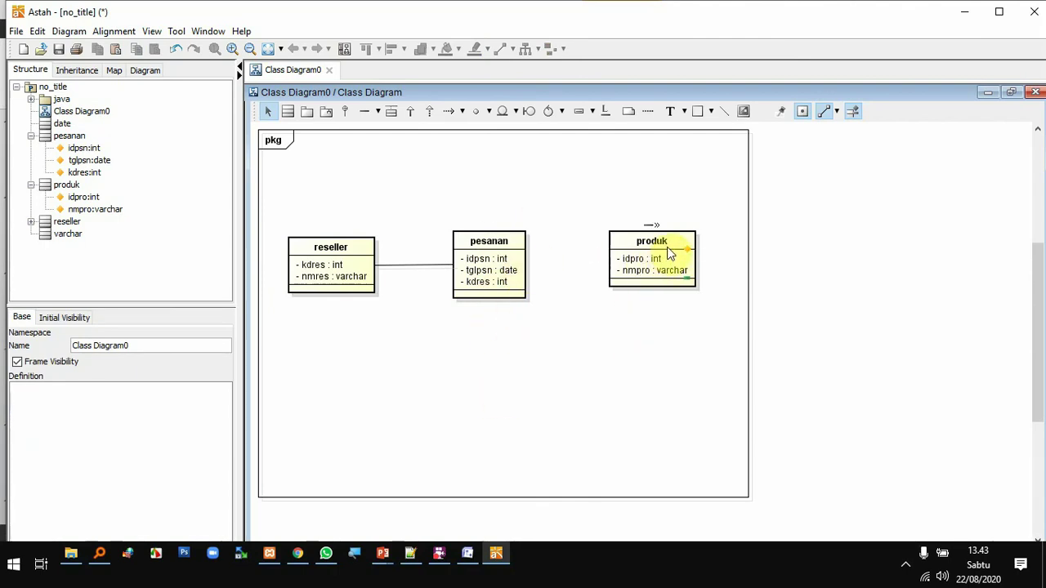
Connect pesanan to produk with an association class, place its box below the line and name it detail
{"action": "left_click", "coordinate": [394, 114]}
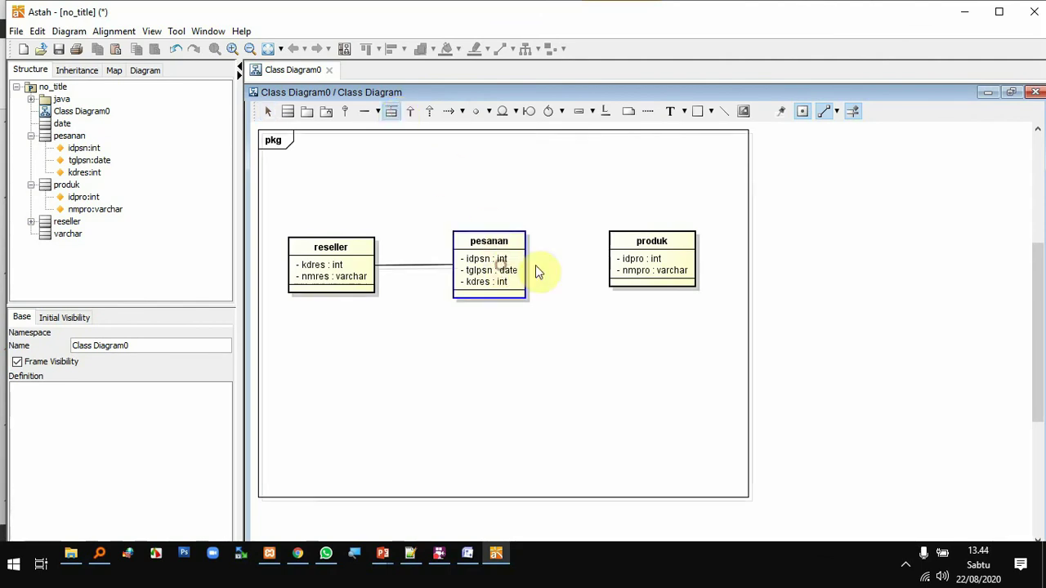
{"action": "left_click_drag", "start_coordinate": [536, 267], "coordinate": [632, 267]}
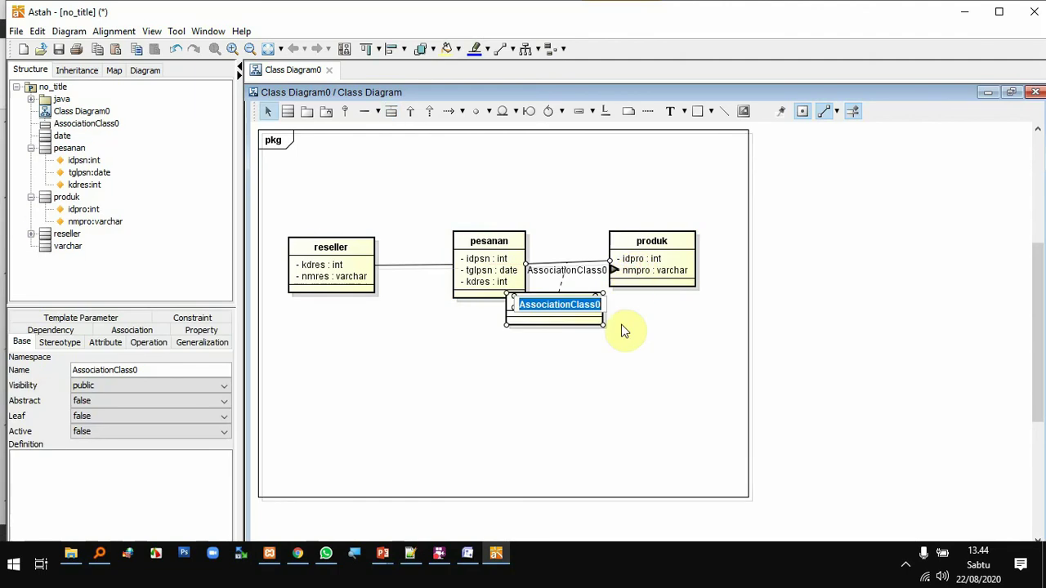
{"action": "left_click", "coordinate": [598, 353]}
{"action": "left_click_drag", "start_coordinate": [575, 321], "coordinate": [585, 358]}
{"action": "double_click", "coordinate": [570, 342]}
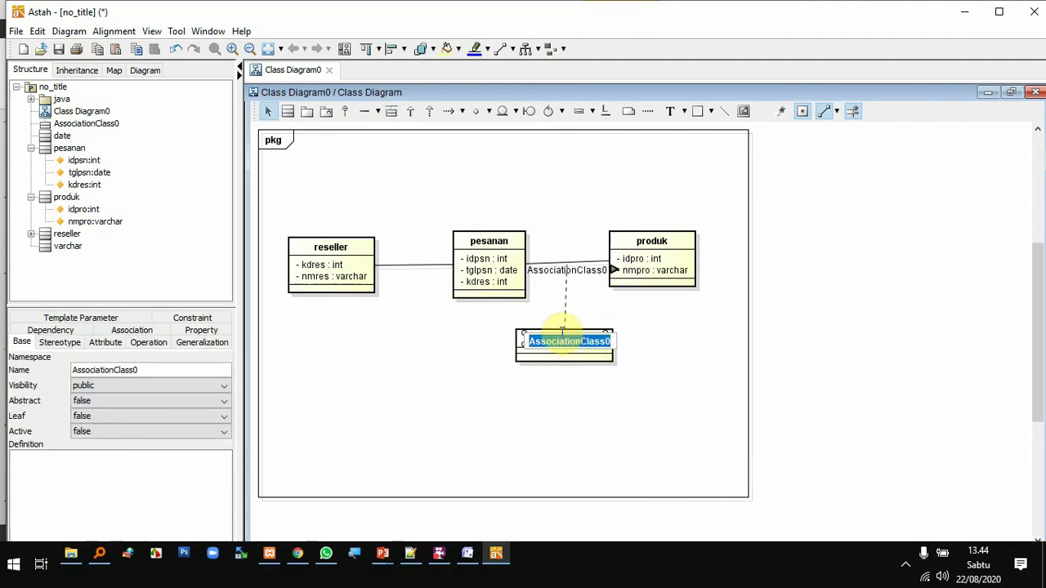
{"action": "type", "text": "de"}
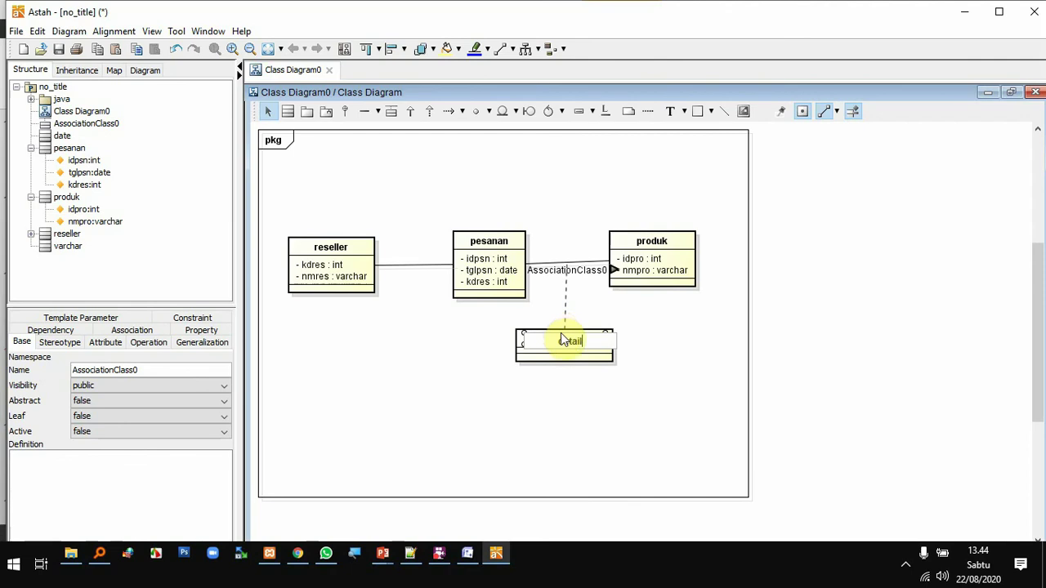
{"action": "type", "text": "tail"}
{"action": "key", "text": "Return"}
Add two int attributes to the detail class and name the first one idpsn
{"action": "key", "text": "ctrl+f"}
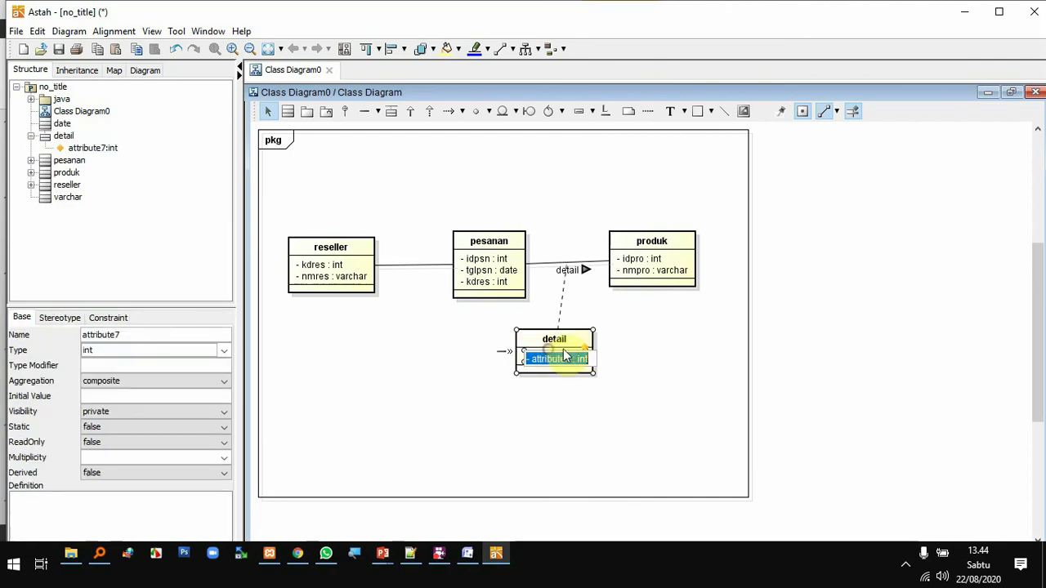
{"action": "type", "text": "idpsn"}
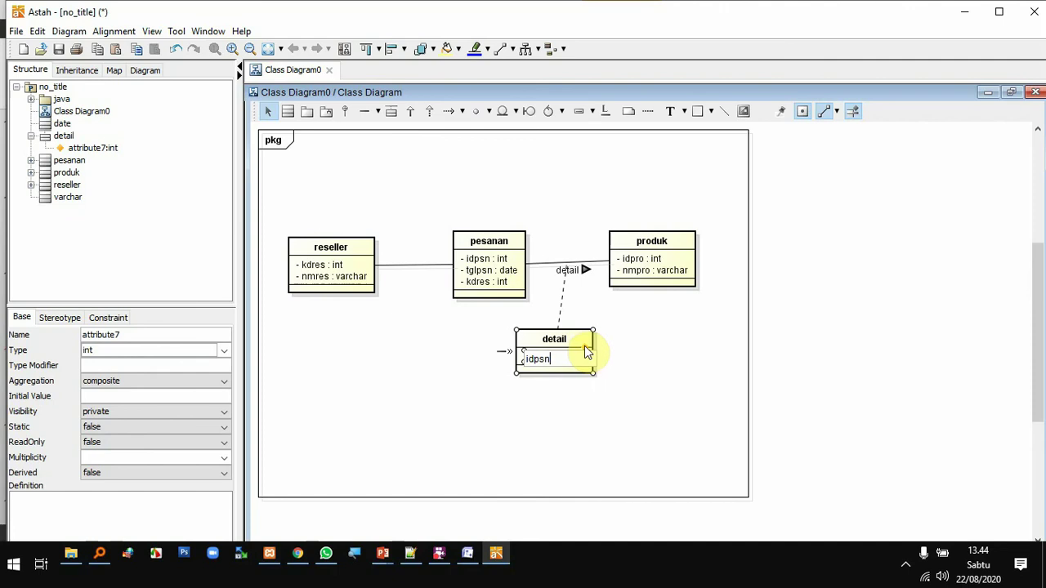
{"action": "key", "text": "ctrl+f"}
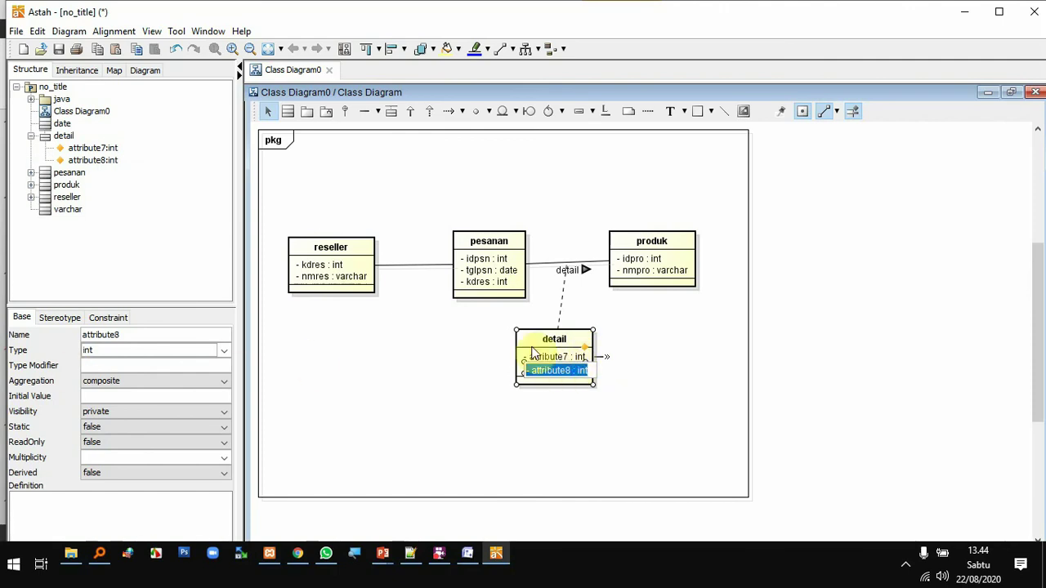
{"action": "left_click", "coordinate": [559, 357]}
{"action": "left_click", "coordinate": [137, 335]}
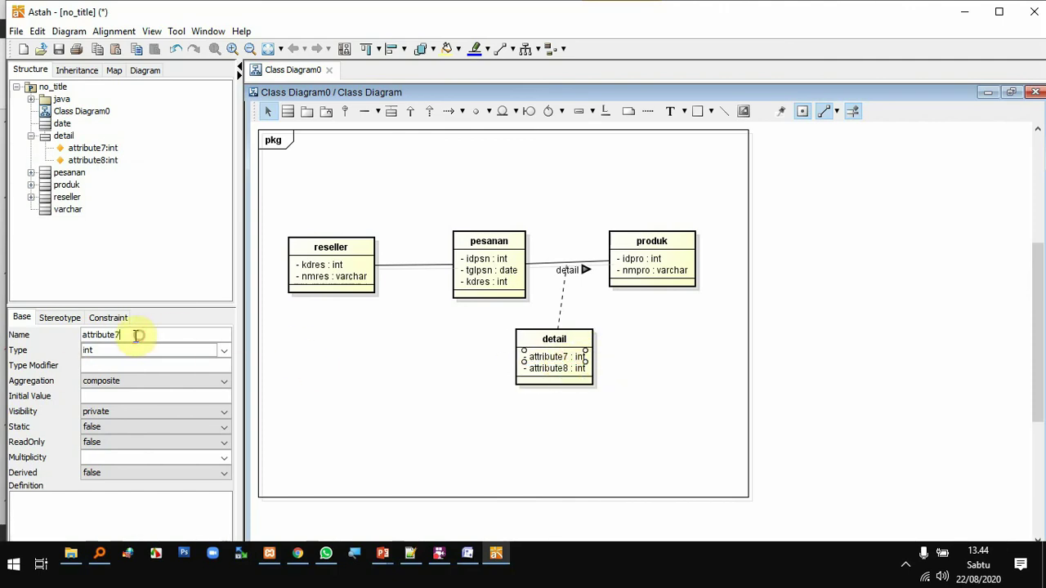
{"action": "left_click_drag", "start_coordinate": [137, 335], "coordinate": [4, 318]}
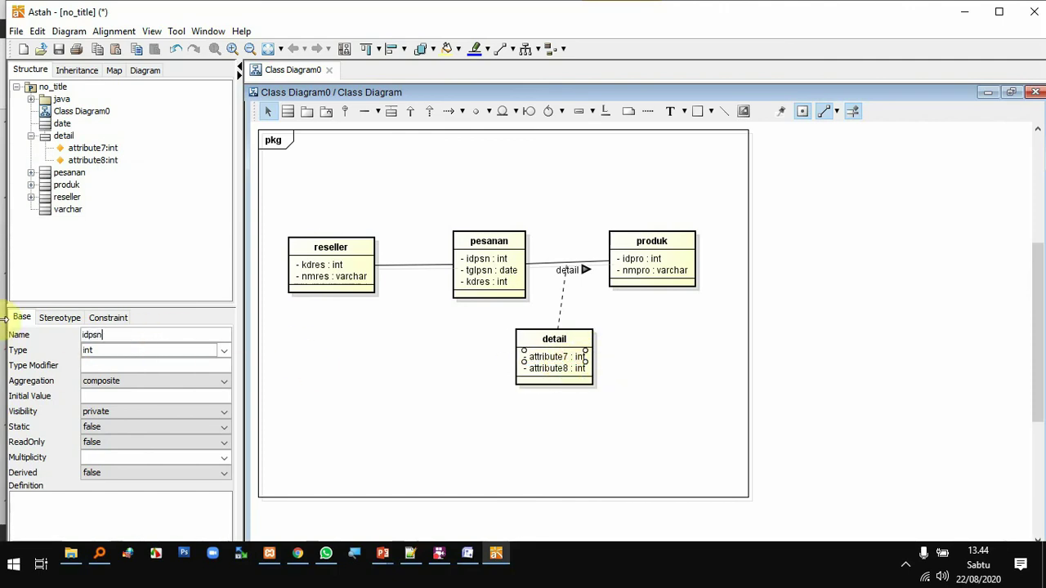
{"action": "type", "text": "idpsn"}
{"action": "key", "text": "Return"}
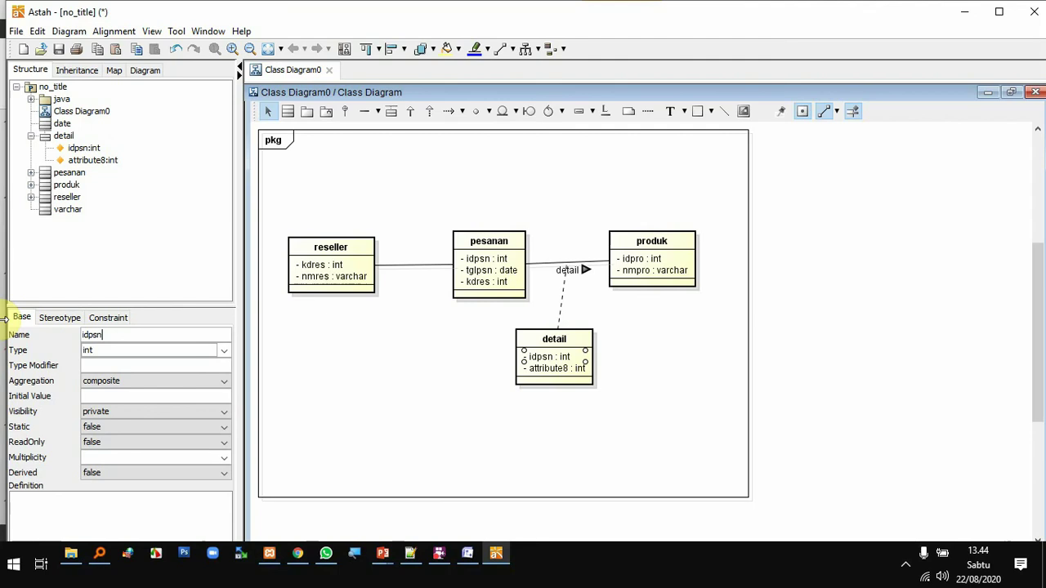
Rename the second attribute of the detail class to idpro
{"action": "left_click", "coordinate": [555, 368]}
{"action": "left_click", "coordinate": [156, 335]}
{"action": "left_click_drag", "start_coordinate": [156, 335], "coordinate": [18, 331]}
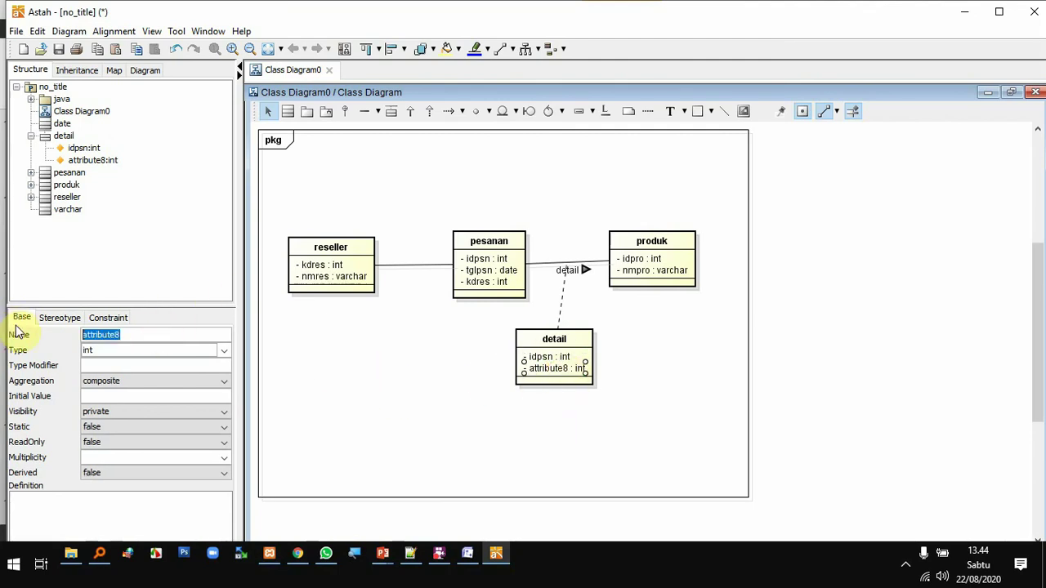
{"action": "type", "text": "idpro"}
{"action": "key", "text": "Return"}
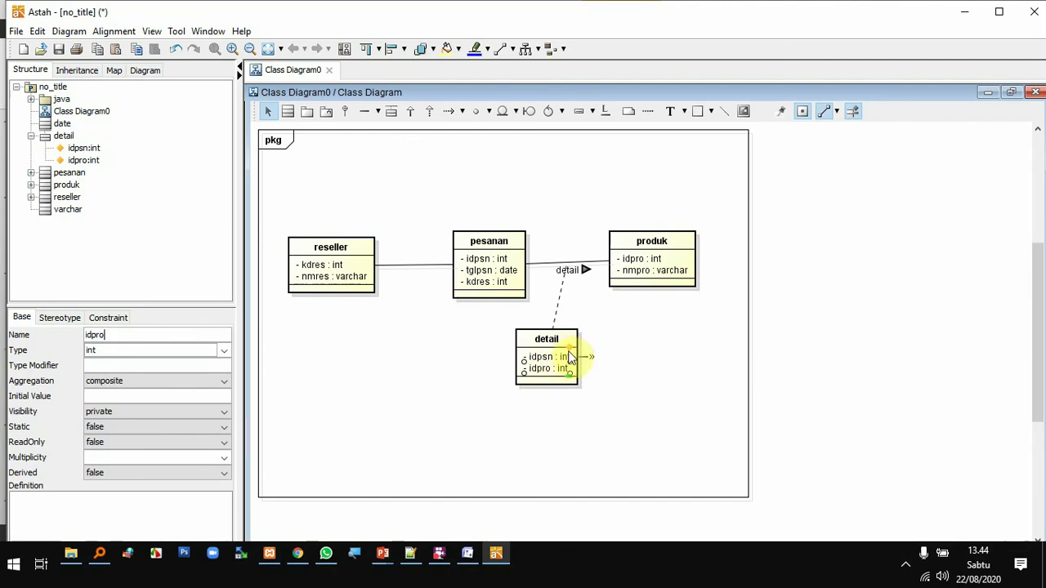
Add a third attribute named qty to the detail class
{"action": "key", "text": "ctrl+f"}
{"action": "left_click_drag", "start_coordinate": [166, 335], "coordinate": [11, 332]}
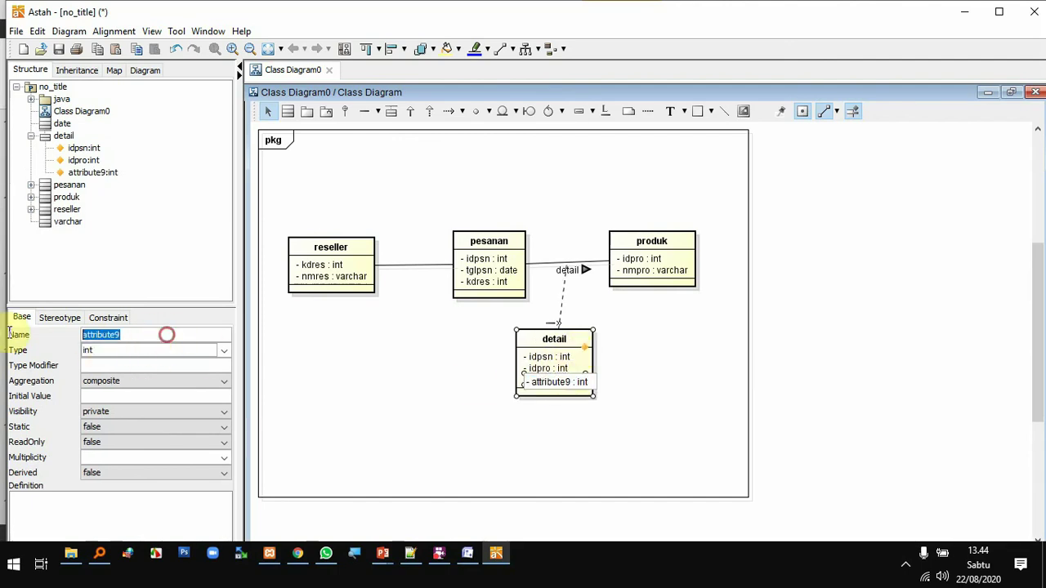
{"action": "type", "text": "qty"}
{"action": "key", "text": "Return"}
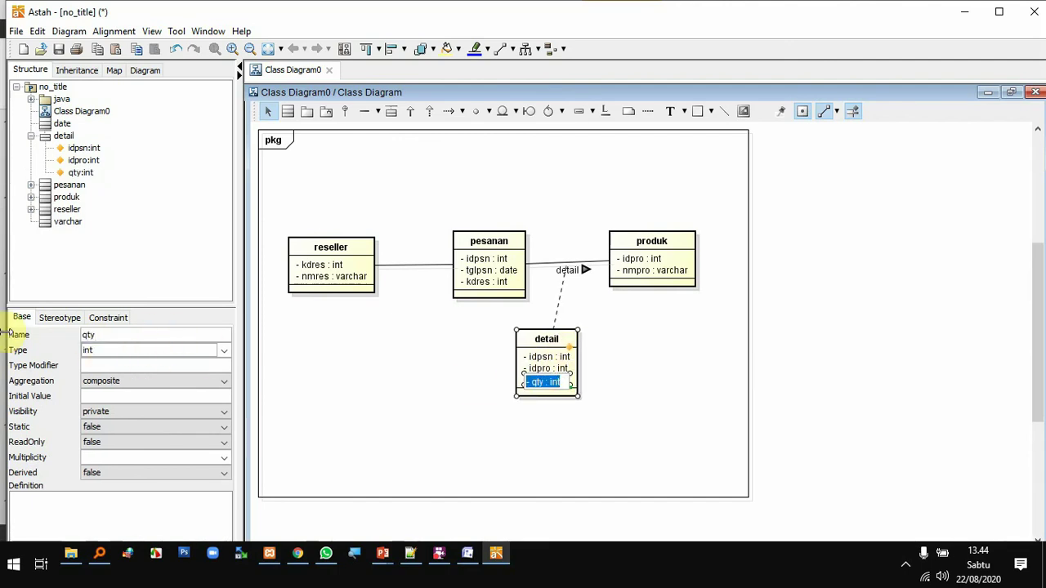
Add a fourth attribute named hrgpsn to the detail class
{"action": "key", "text": "ctrl+f"}
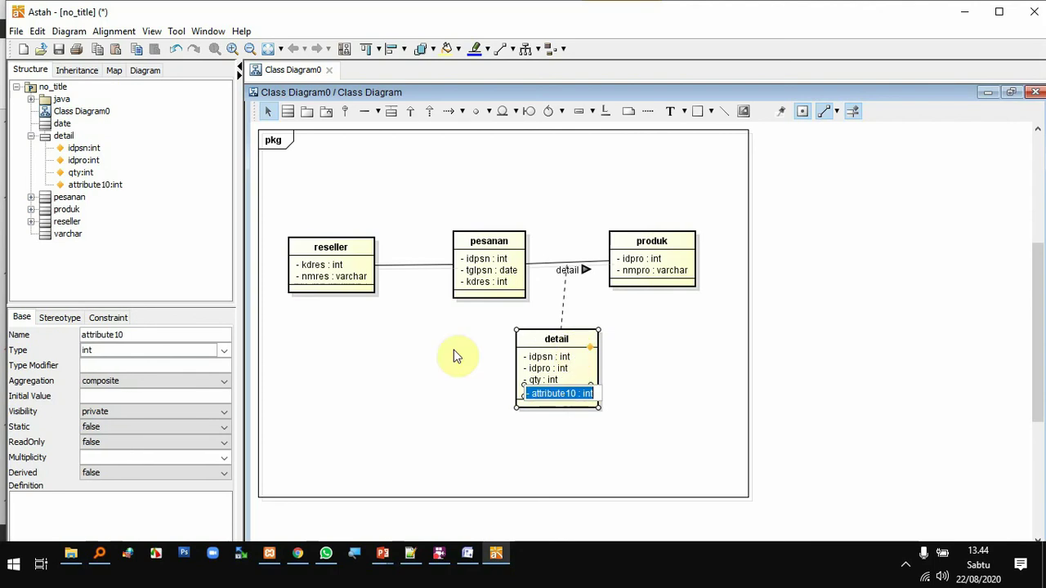
{"action": "double_click", "coordinate": [122, 335]}
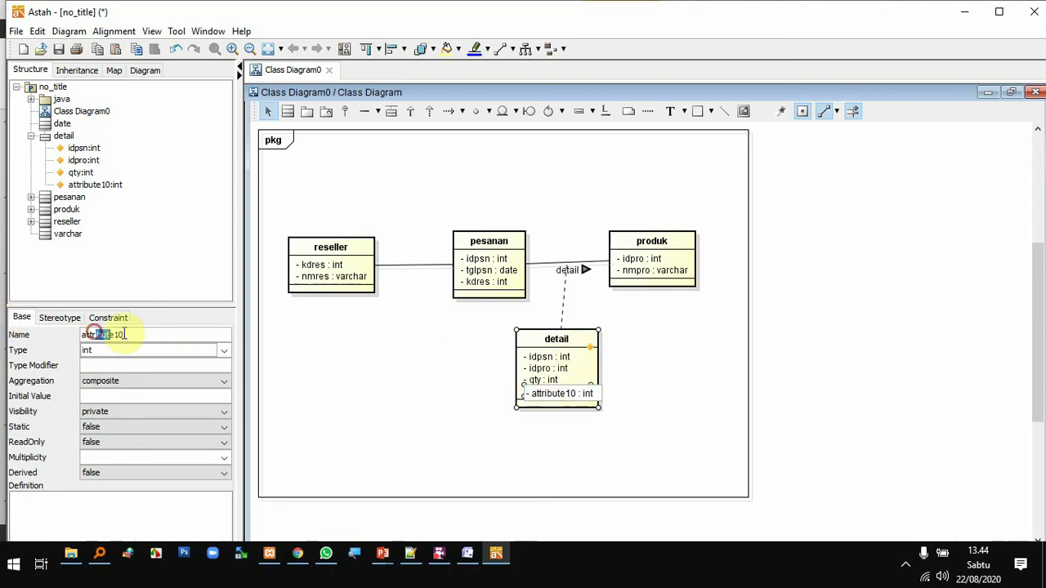
{"action": "left_click", "coordinate": [114, 336]}
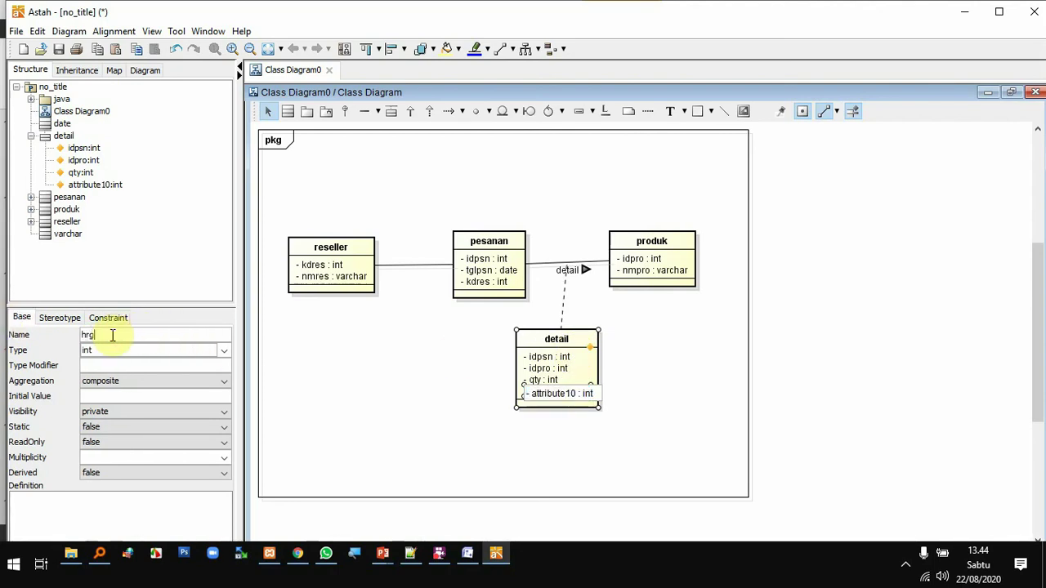
{"action": "type", "text": "hrgpsn"}
{"action": "key", "text": "Return"}
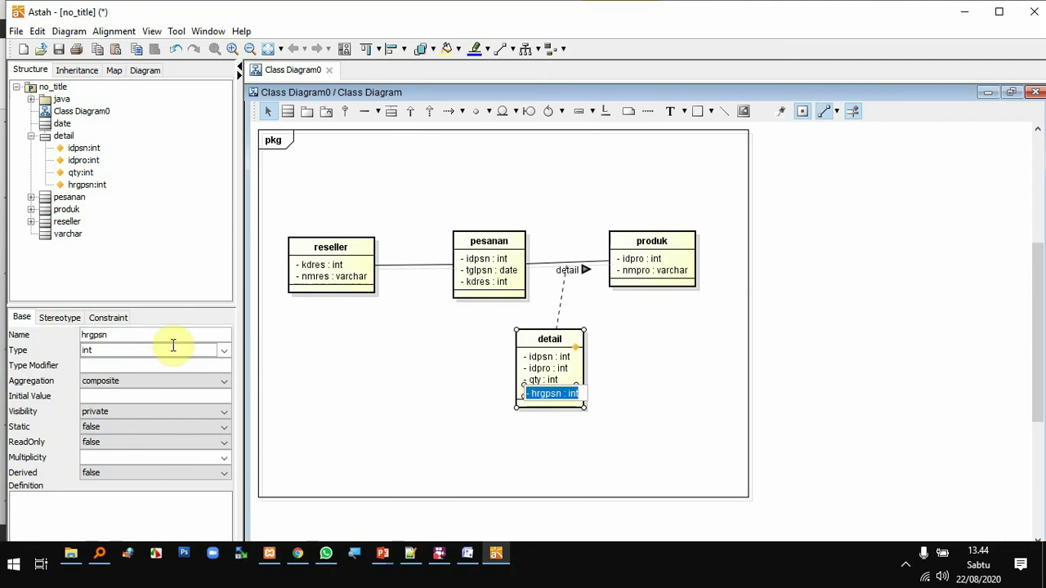
Set the type of the qty attribute in detail to tinyint, creating it as a new type
{"action": "left_click", "coordinate": [548, 379]}
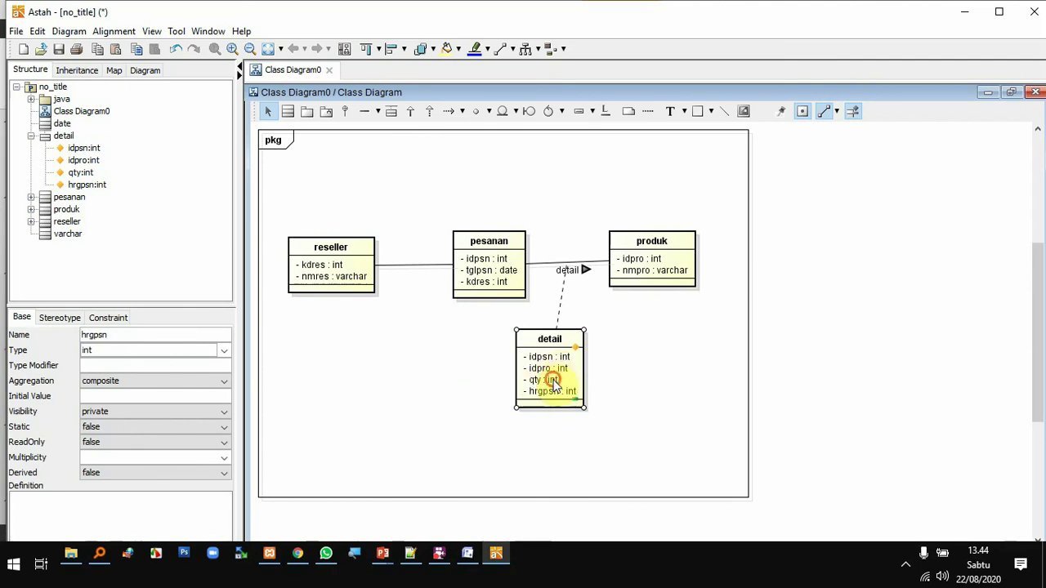
{"action": "left_click", "coordinate": [104, 351]}
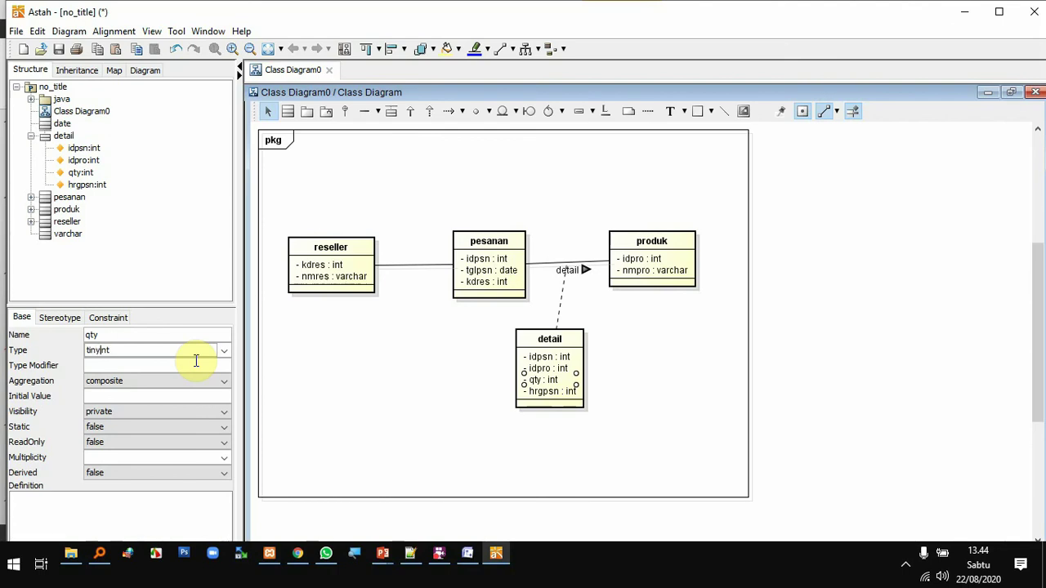
{"action": "key", "text": "Return"}
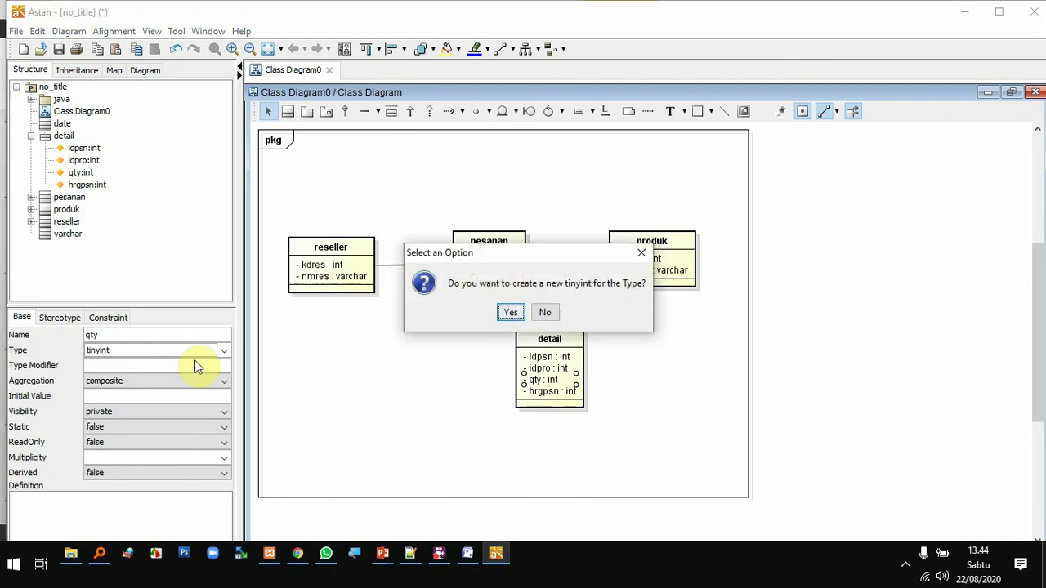
{"action": "key", "text": "Return"}
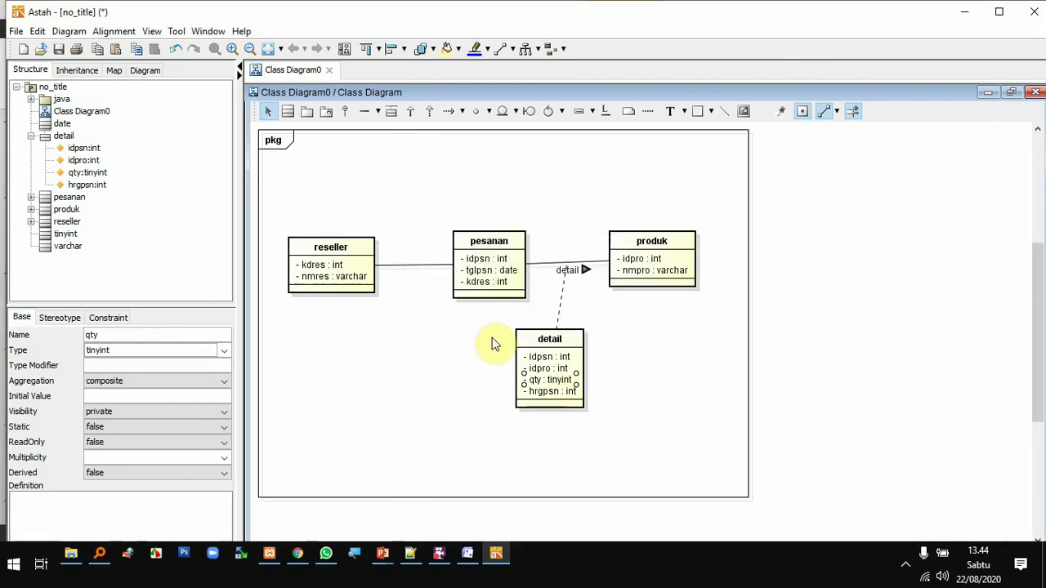
Set the type of the hrgpsn attribute in detail to bigint, creating it as a new type
{"action": "left_click", "coordinate": [546, 392]}
{"action": "left_click", "coordinate": [147, 351]}
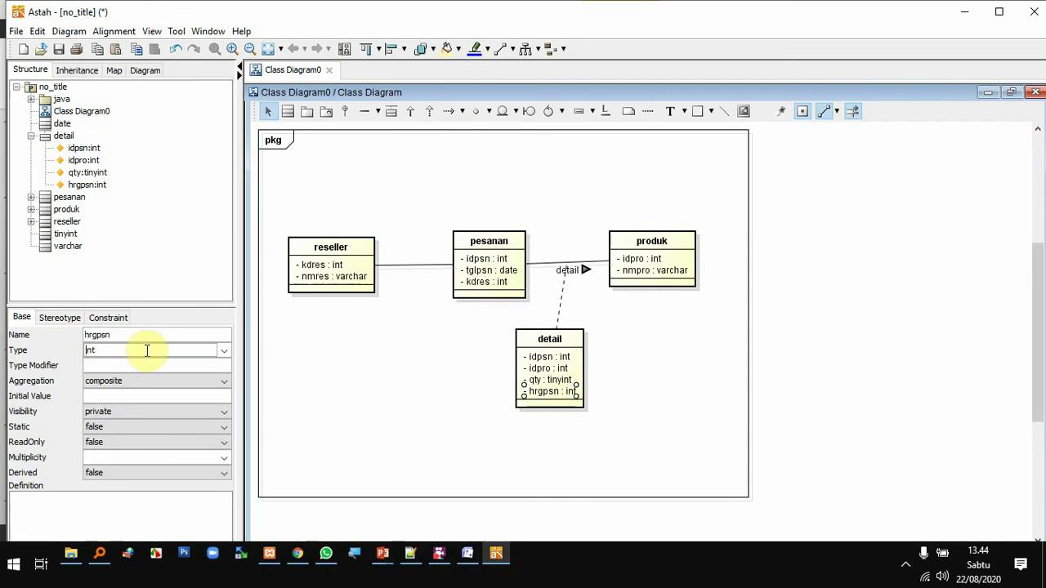
{"action": "type", "text": "big"}
{"action": "key", "text": "Return"}
{"action": "key", "text": "Return"}
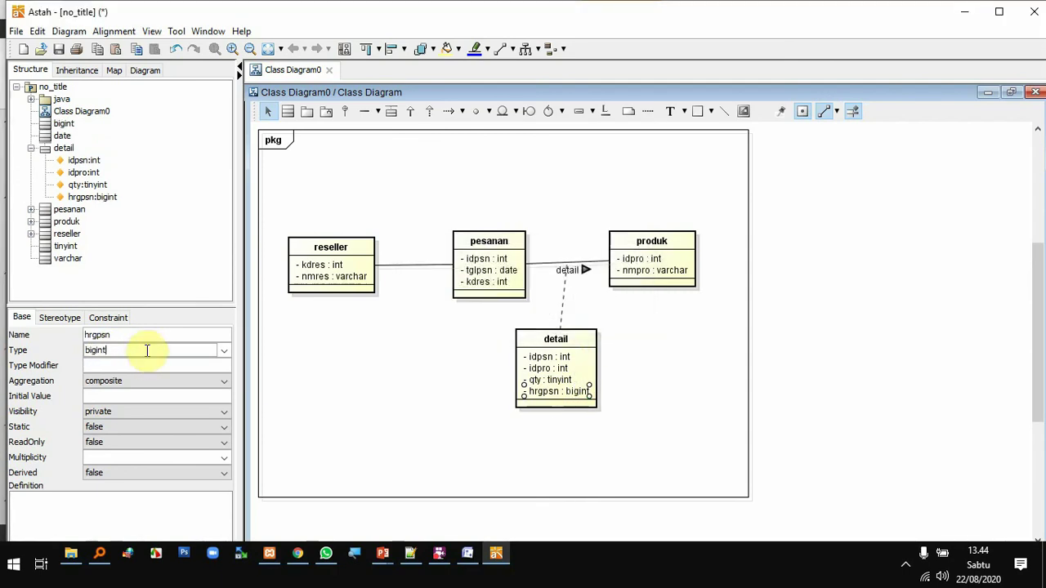
{"action": "left_click", "coordinate": [633, 360]}
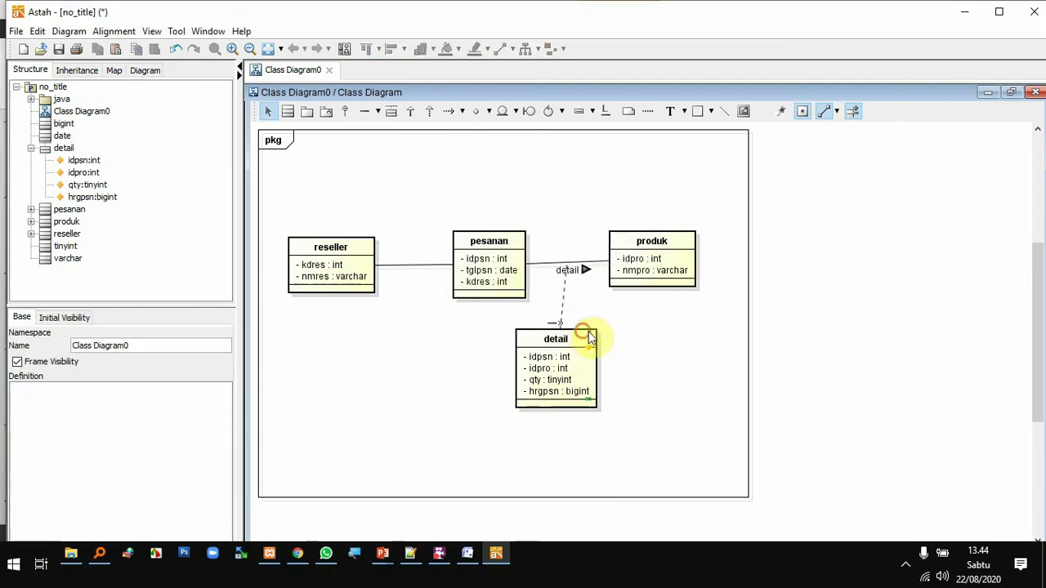
Shift the detail class slightly right and move produk slightly right and down to straighten the connecting lines
{"action": "left_click_drag", "start_coordinate": [590, 336], "coordinate": [605, 337]}
{"action": "left_click_drag", "start_coordinate": [675, 287], "coordinate": [687, 293]}
{"action": "left_click", "coordinate": [670, 353]}
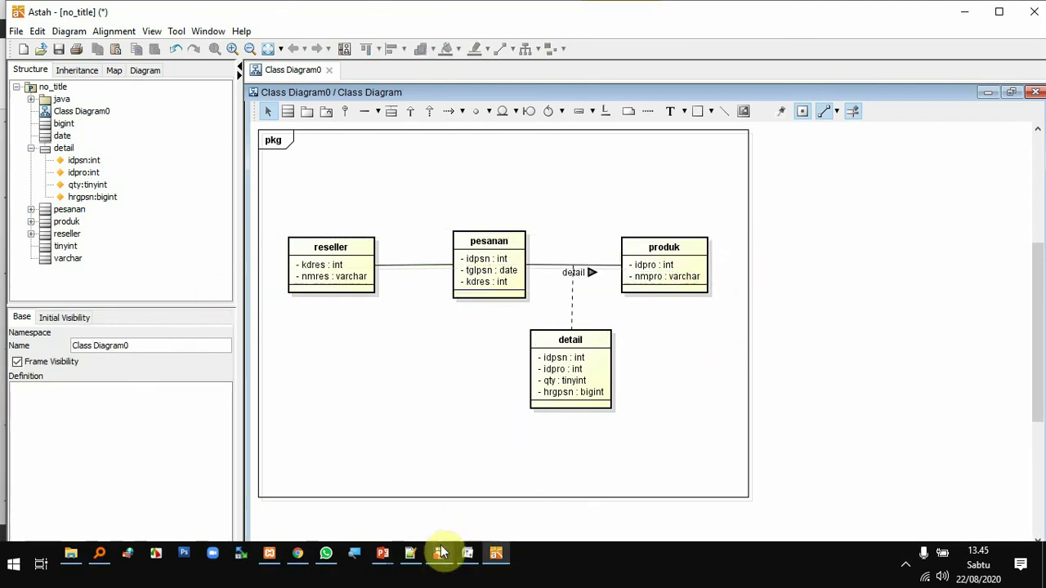
Examine the Visio transformation page and the four normalised tables on the Pertemuan 2 PowerPoint slide, and return to the Astah class diagram
{"action": "mouse_move", "coordinate": [383, 553]}
{"action": "left_click", "coordinate": [357, 514]}
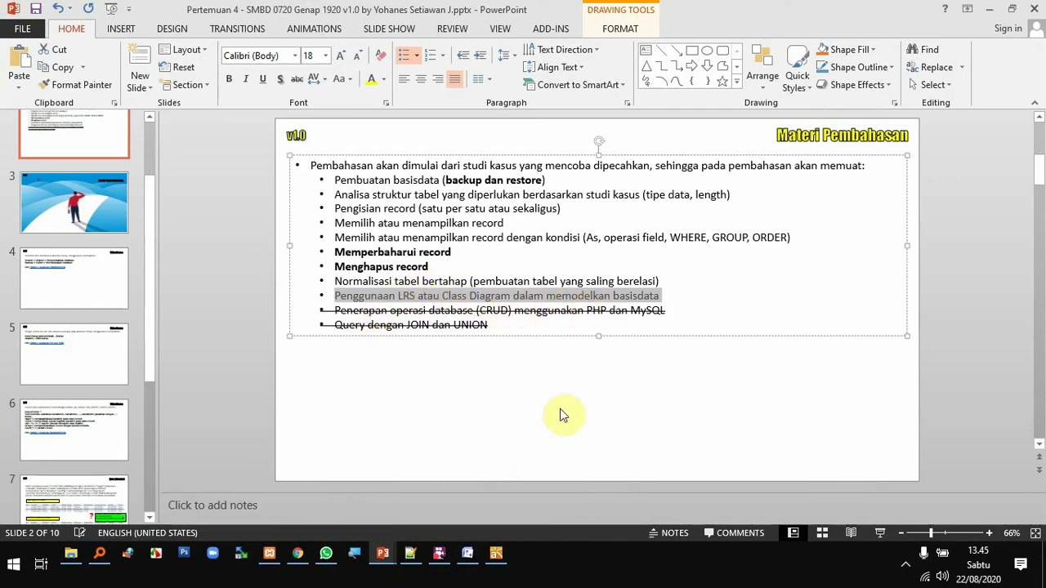
{"action": "left_click", "coordinate": [468, 554]}
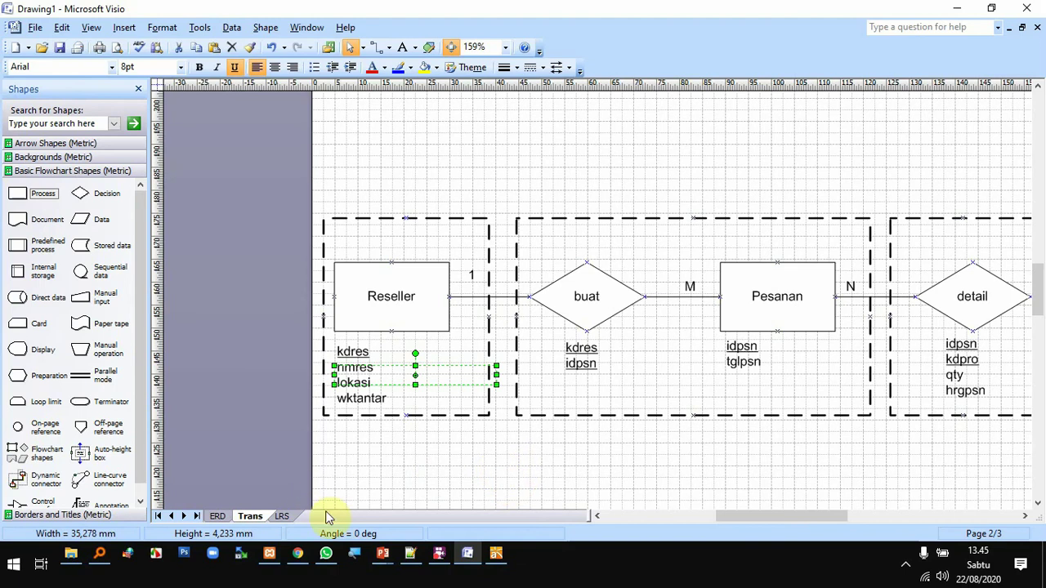
{"action": "mouse_move", "coordinate": [380, 551]}
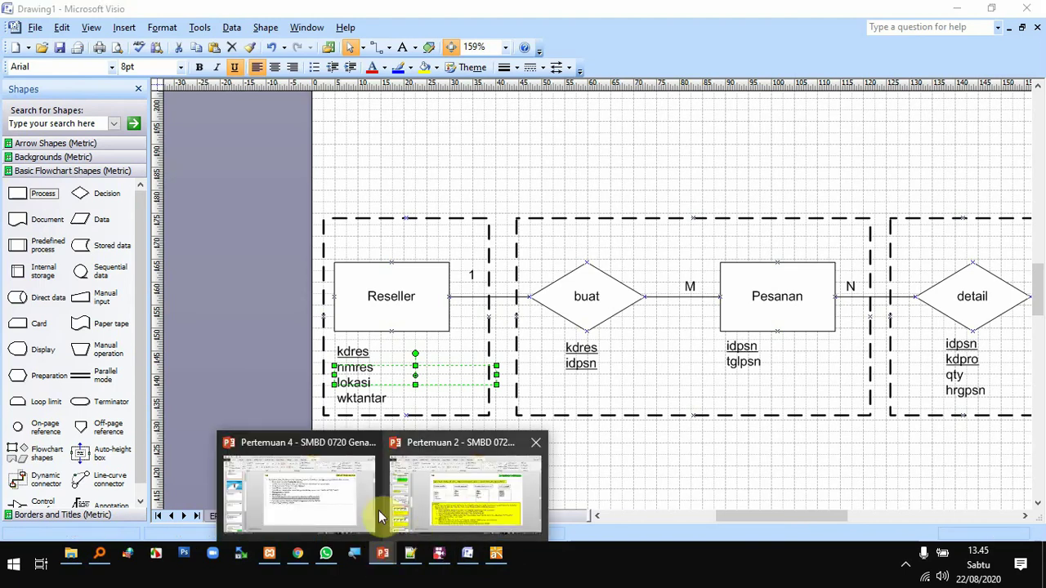
{"action": "left_click", "coordinate": [467, 504]}
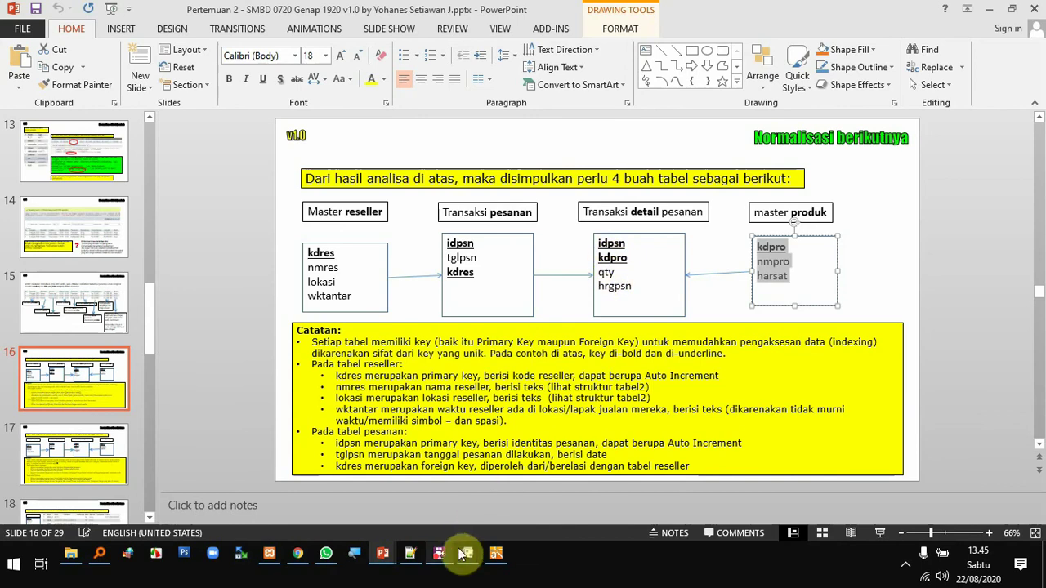
{"action": "left_click", "coordinate": [496, 556]}
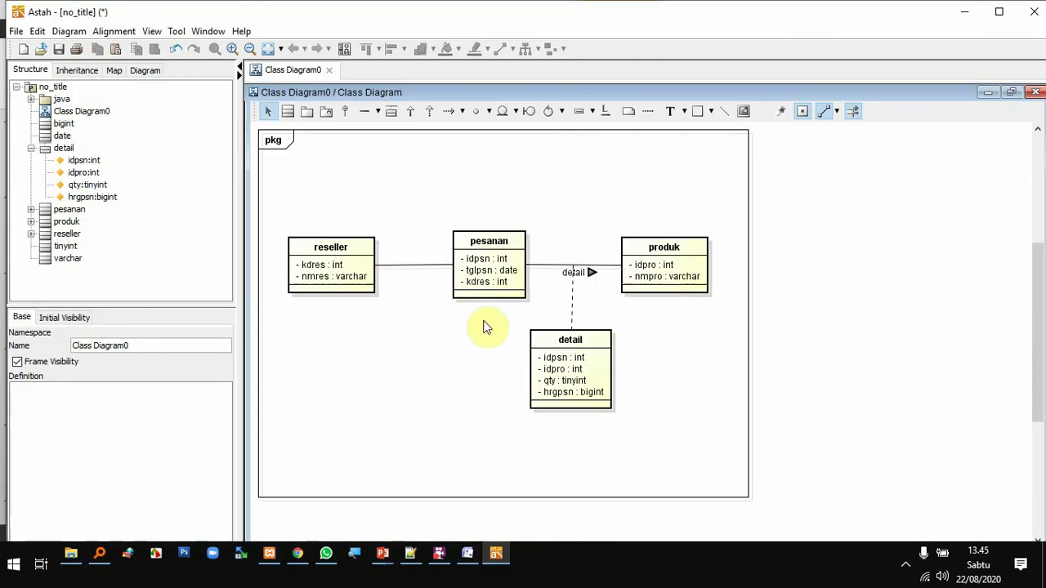